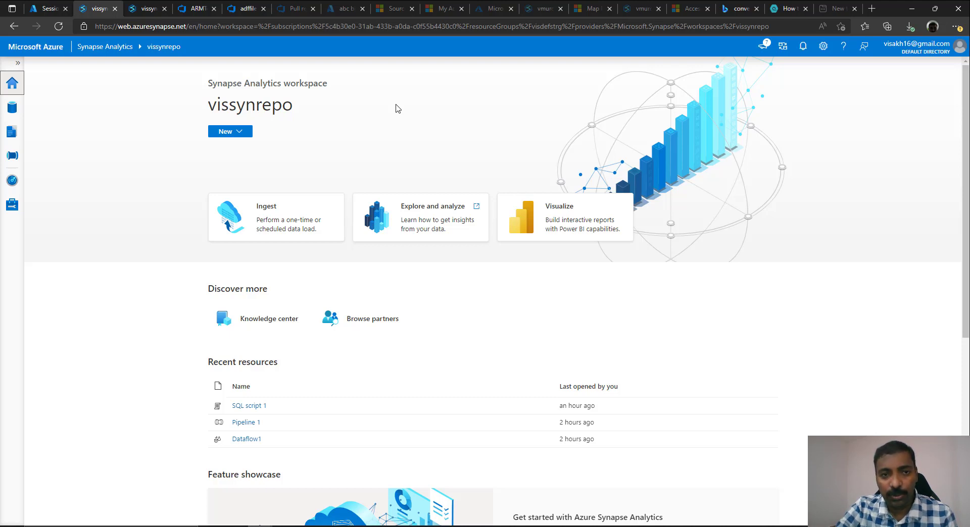
- Add a new lake database to the Synapse workspace from the data hub
{"action": "left_click", "coordinate": [4, 108]}
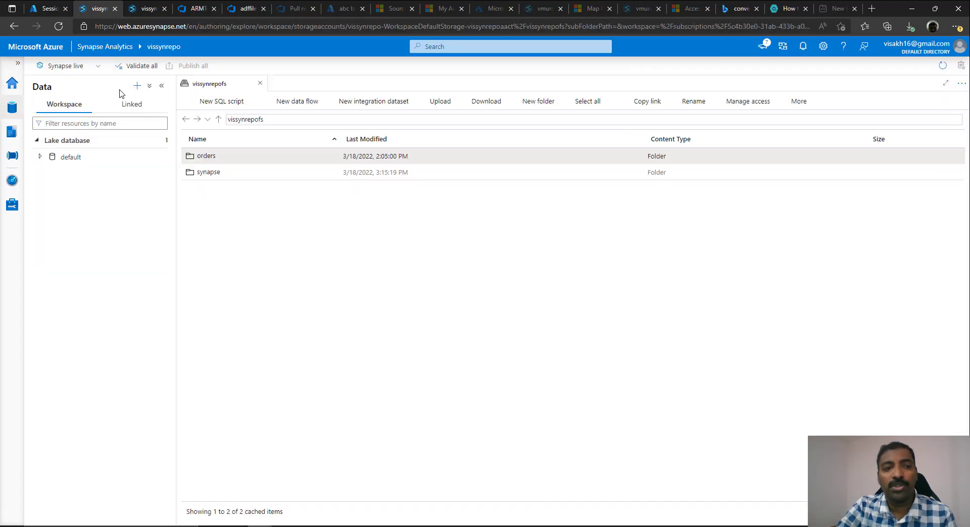
{"action": "left_click", "coordinate": [134, 90]}
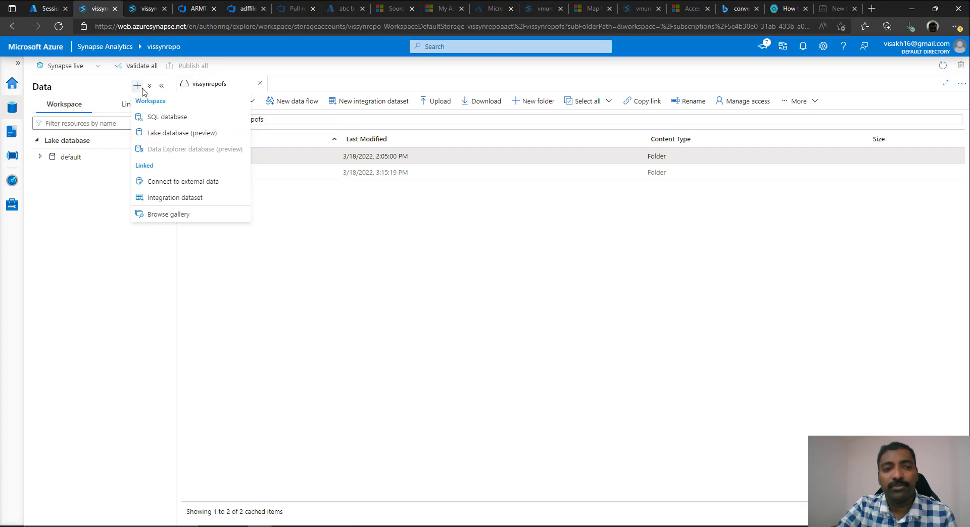
{"action": "left_click", "coordinate": [176, 134]}
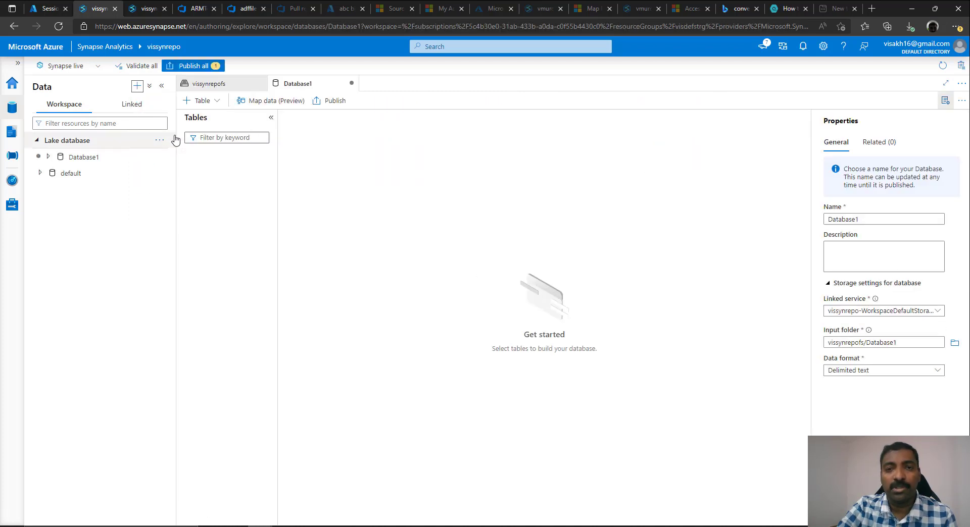
{"action": "left_click", "coordinate": [137, 86]}
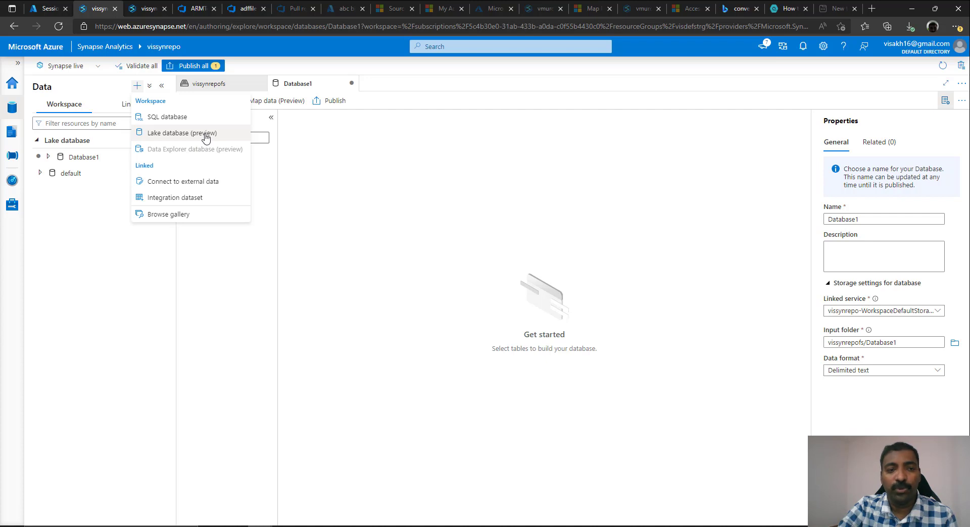
{"action": "left_click", "coordinate": [100, 157]}
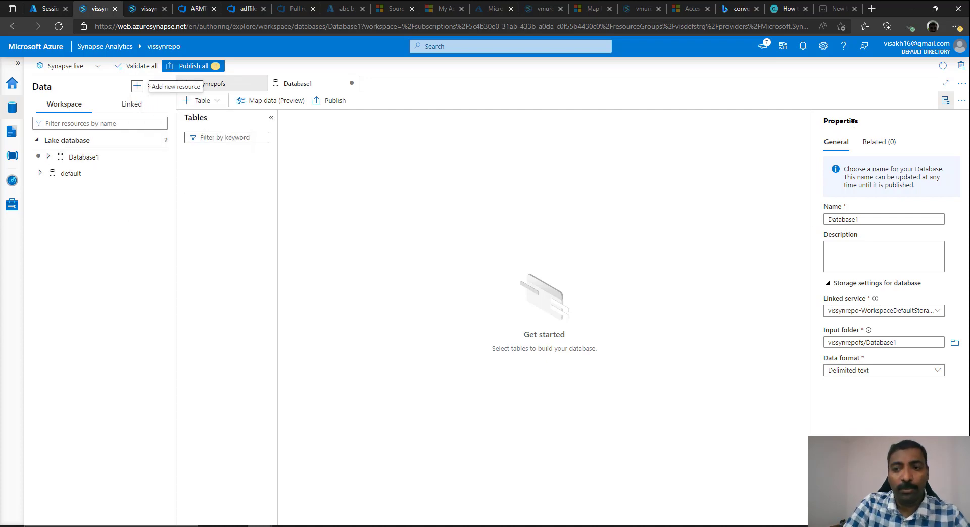
- Name the new lake database demolakedb
{"action": "left_click_drag", "start_coordinate": [861, 219], "coordinate": [792, 217]}
{"action": "type", "text": "demo"}
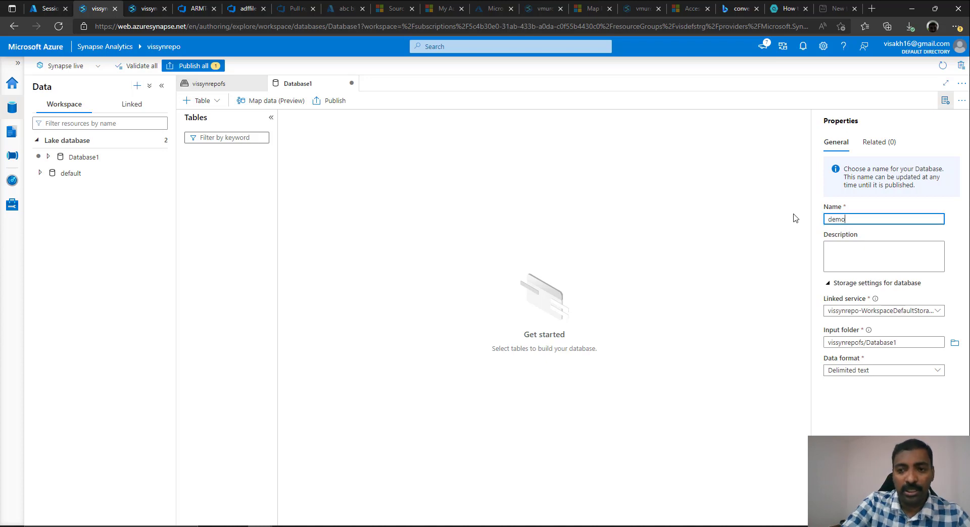
{"action": "type", "text": "lakedb"}
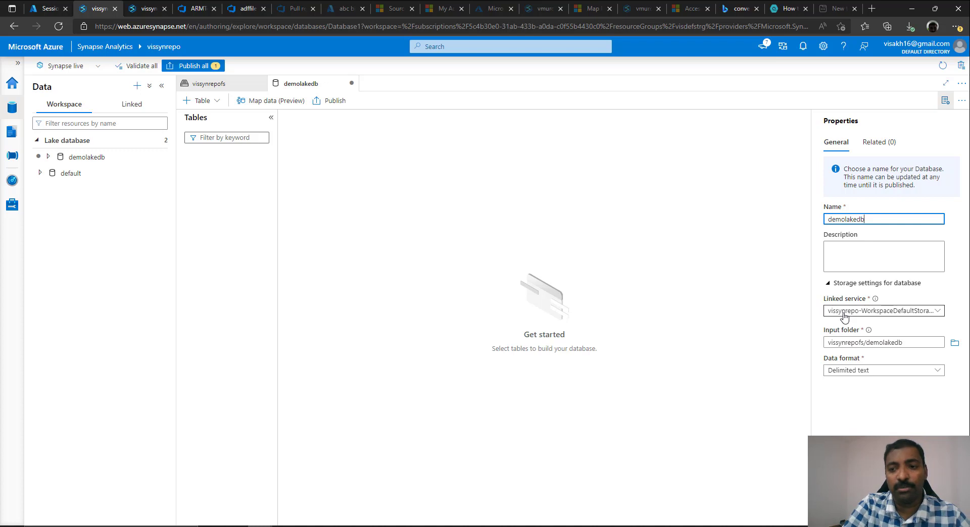
- Use the vissynrepo workspace default storage as the linked service for the database, checking it against the workspace's linked storage
{"action": "left_click", "coordinate": [937, 311]}
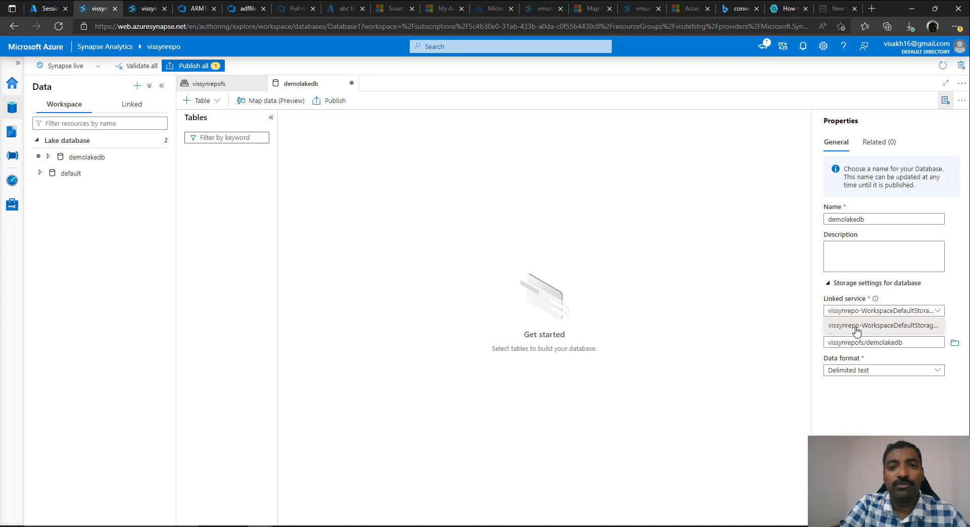
{"action": "left_click", "coordinate": [856, 326]}
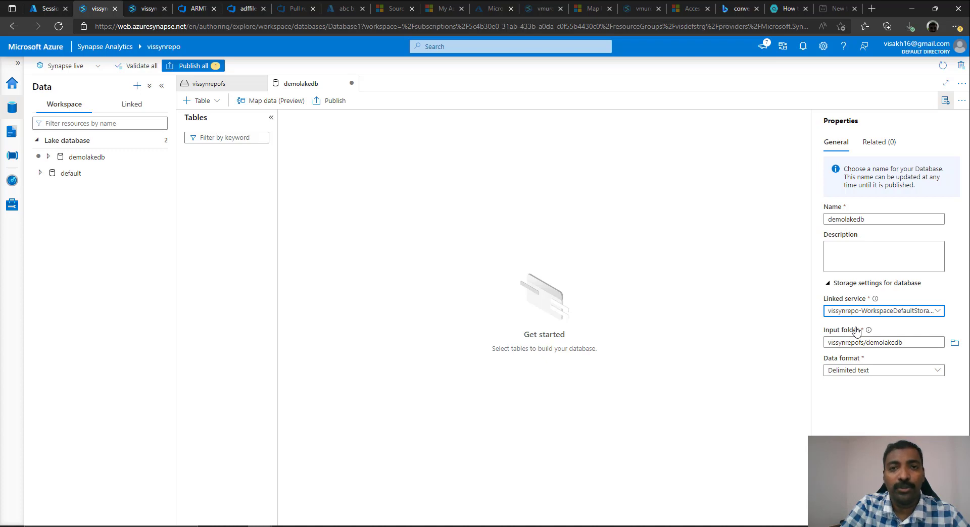
{"action": "left_click", "coordinate": [133, 105]}
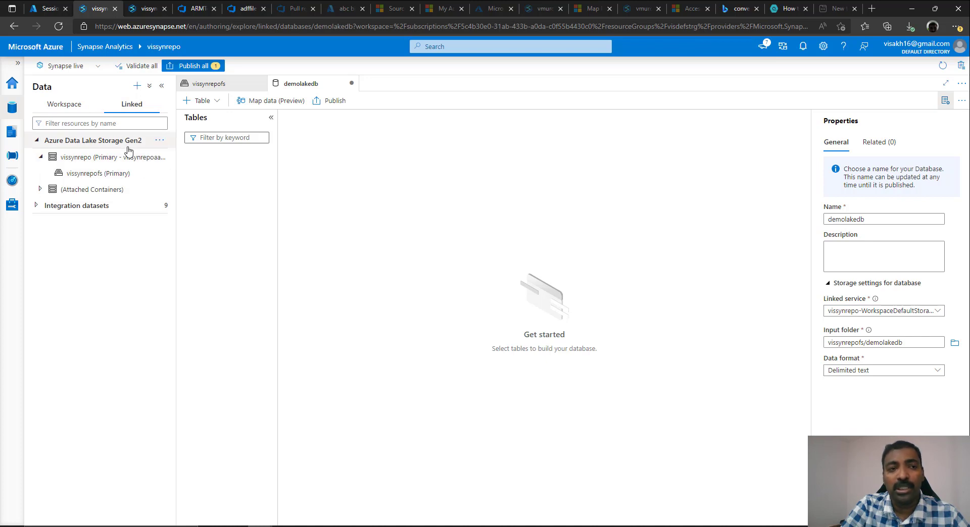
{"action": "left_click", "coordinate": [81, 113]}
{"action": "left_click", "coordinate": [883, 311]}
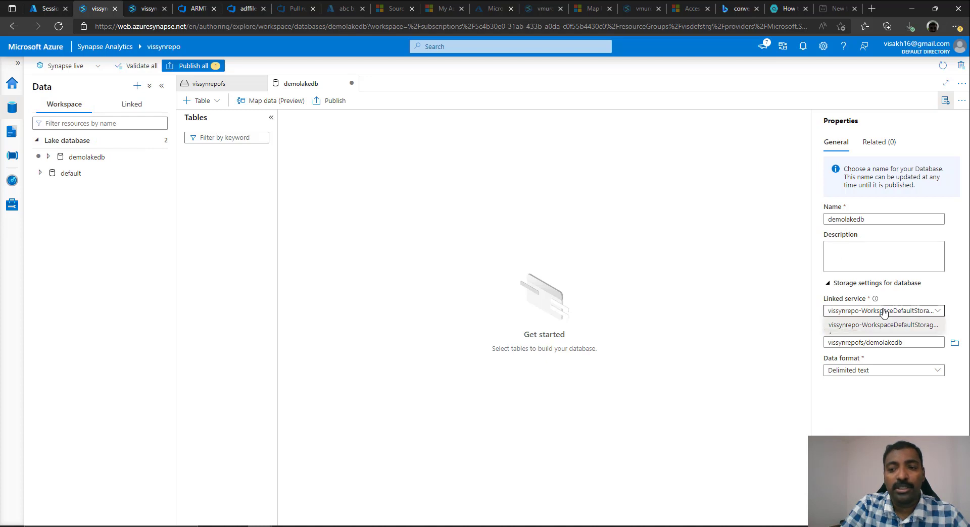
{"action": "left_click", "coordinate": [863, 326]}
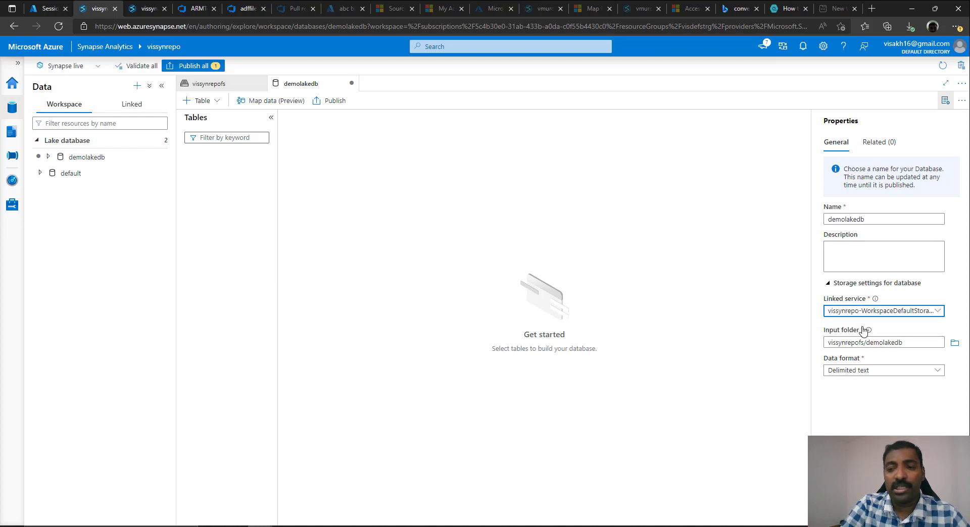
- Set the database's input folder to the top level of the vissynrepofs container
{"action": "left_click", "coordinate": [954, 343]}
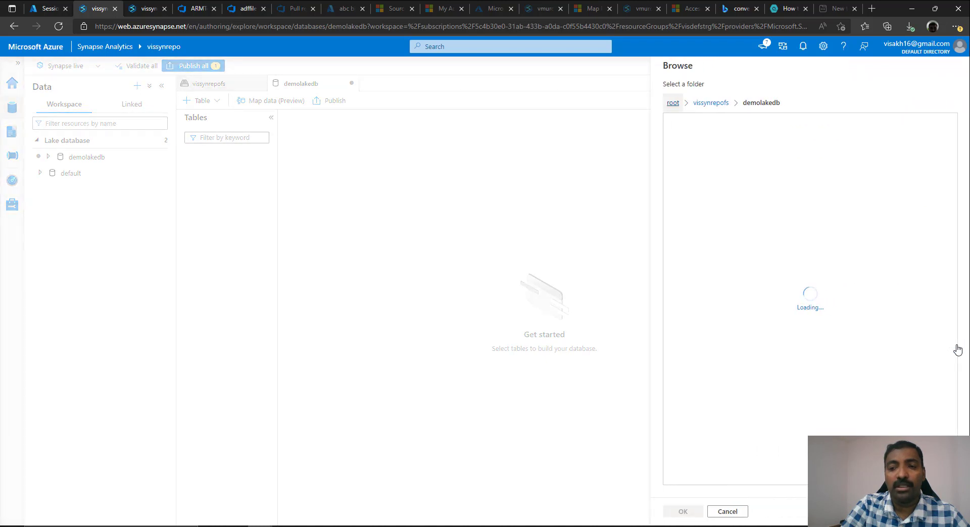
{"action": "left_click", "coordinate": [716, 103]}
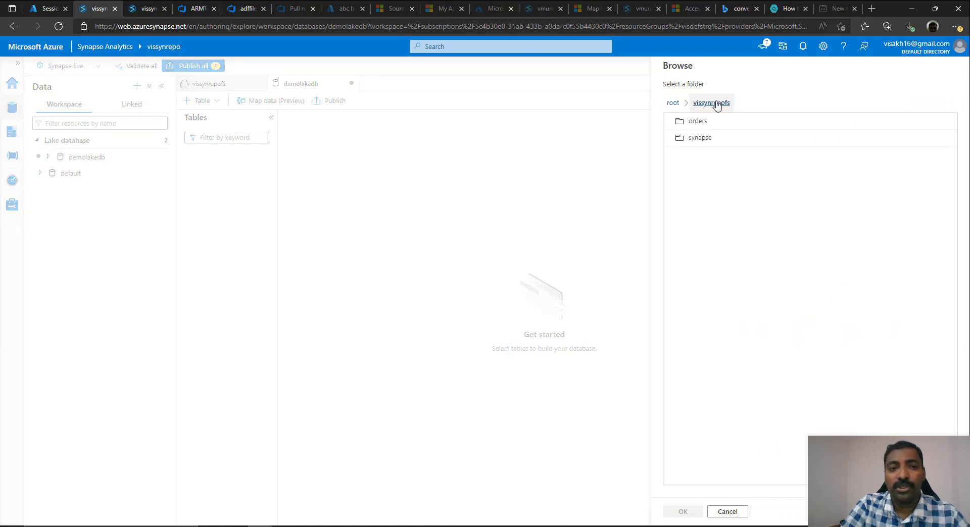
{"action": "left_click", "coordinate": [674, 103]}
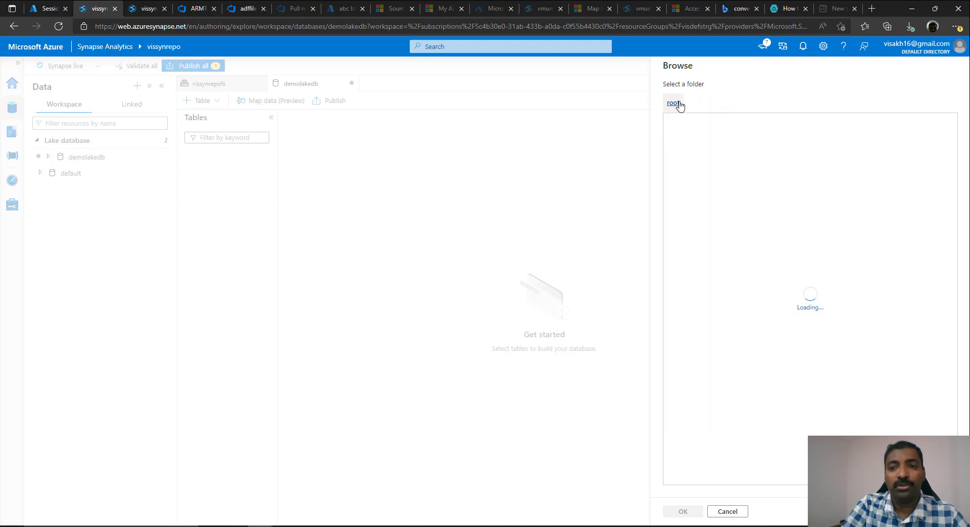
{"action": "left_click", "coordinate": [694, 121]}
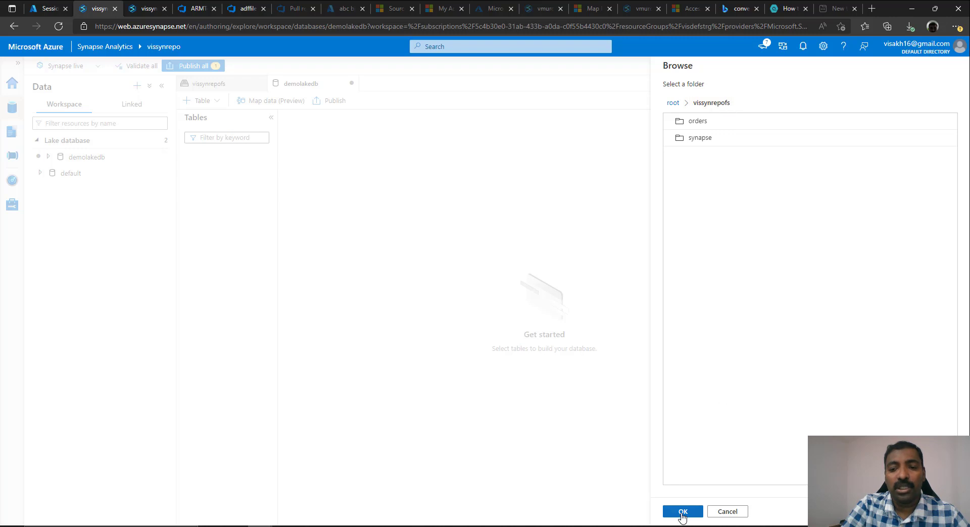
{"action": "left_click", "coordinate": [682, 511]}
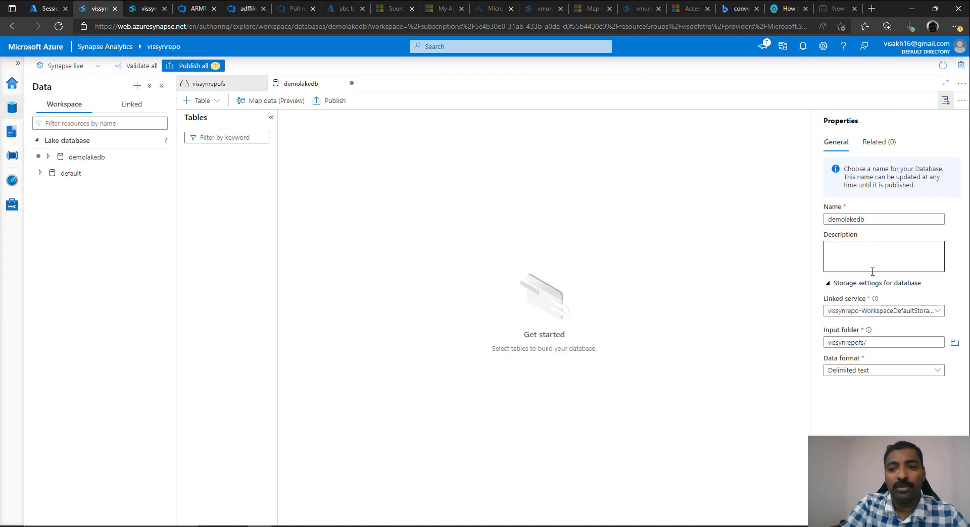
{"action": "left_click", "coordinate": [884, 340]}
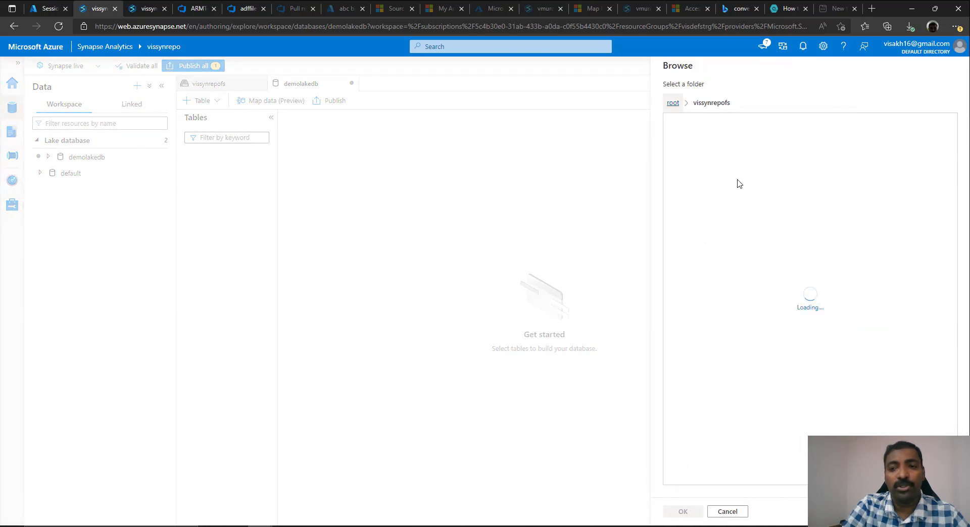
{"action": "left_click", "coordinate": [740, 512]}
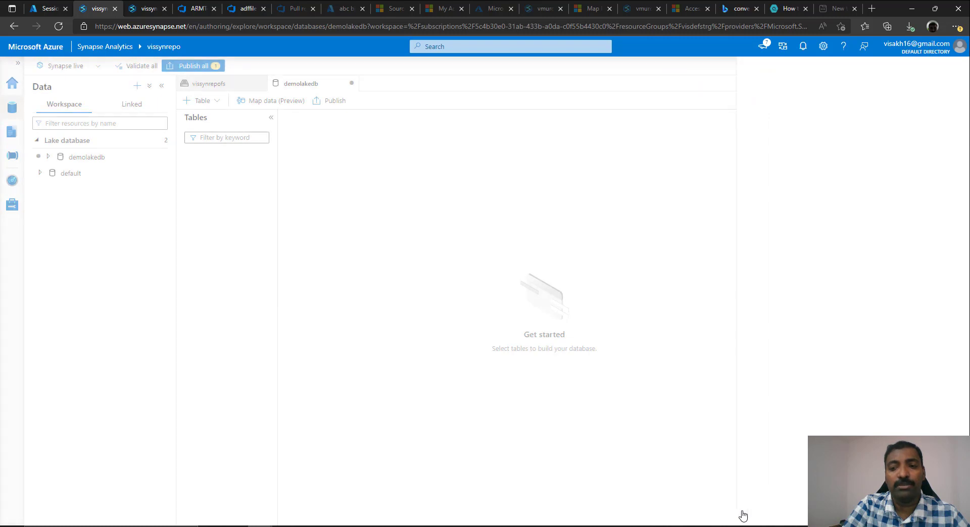
- Switch to the Azure portal, reload the expired session and go to the portal's home page
{"action": "left_click", "coordinate": [43, 5]}
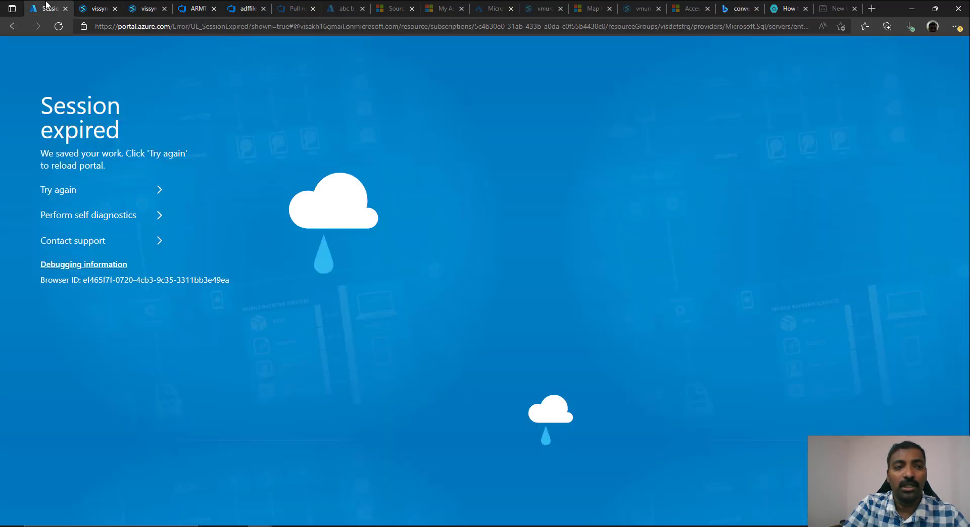
{"action": "left_click", "coordinate": [80, 188]}
{"action": "left_click", "coordinate": [432, 231]}
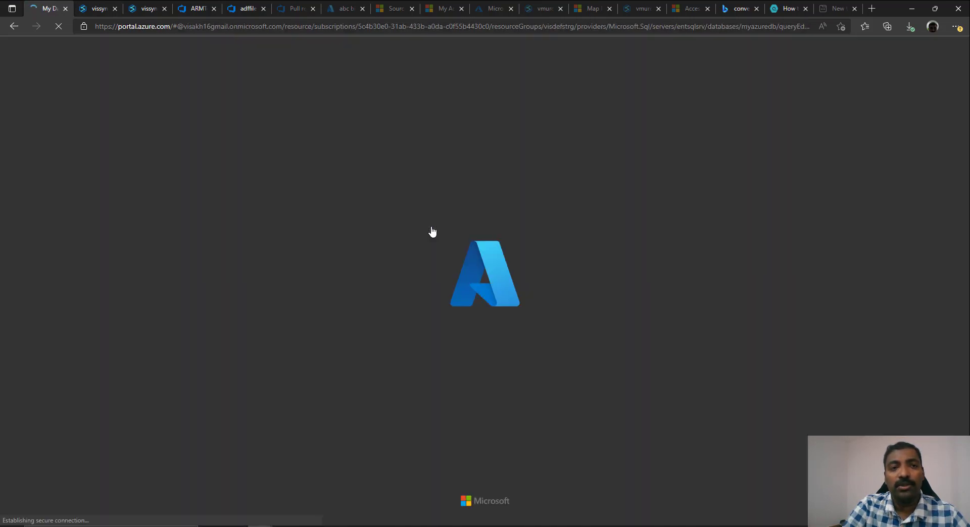
{"action": "left_click", "coordinate": [100, 7]}
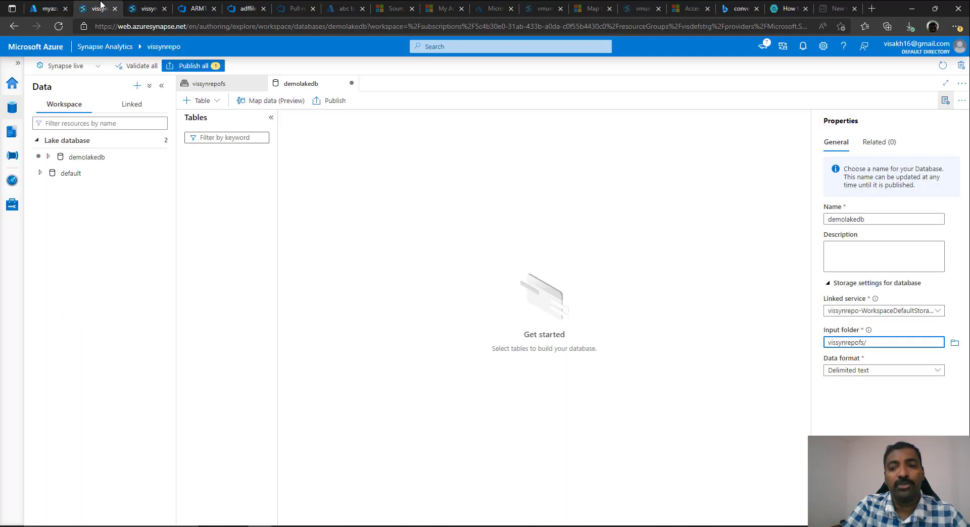
{"action": "left_click", "coordinate": [37, 7]}
{"action": "left_click", "coordinate": [11, 64]}
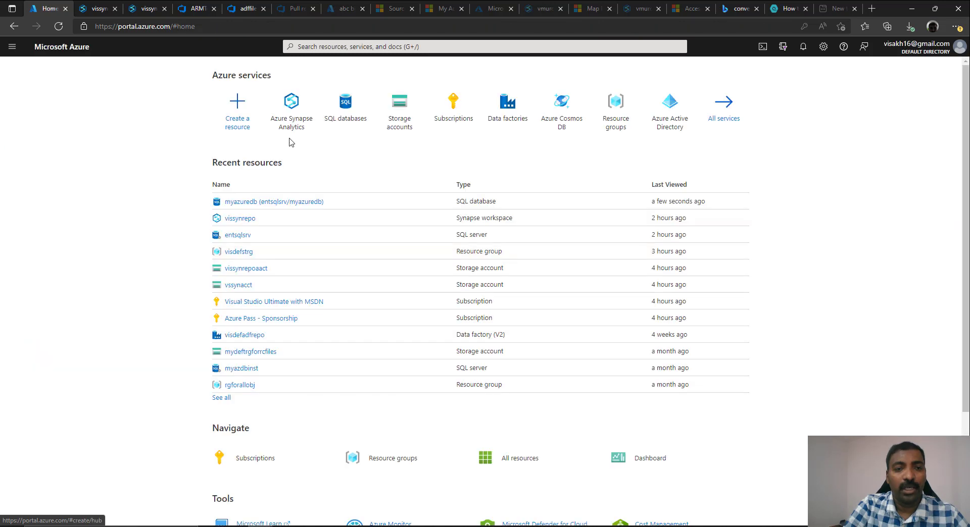
- Open the list of containers in the vissynrepoaact storage account
{"action": "left_click", "coordinate": [400, 102]}
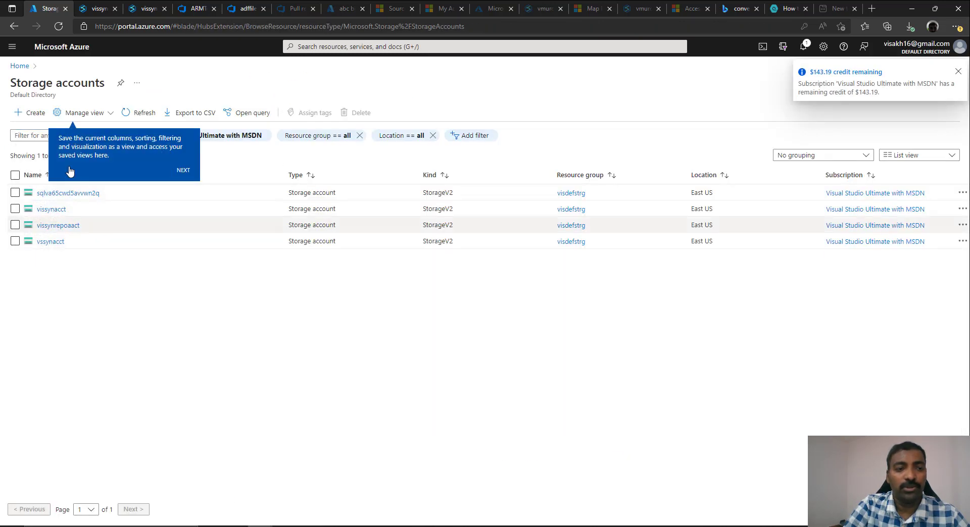
{"action": "left_click", "coordinate": [75, 226]}
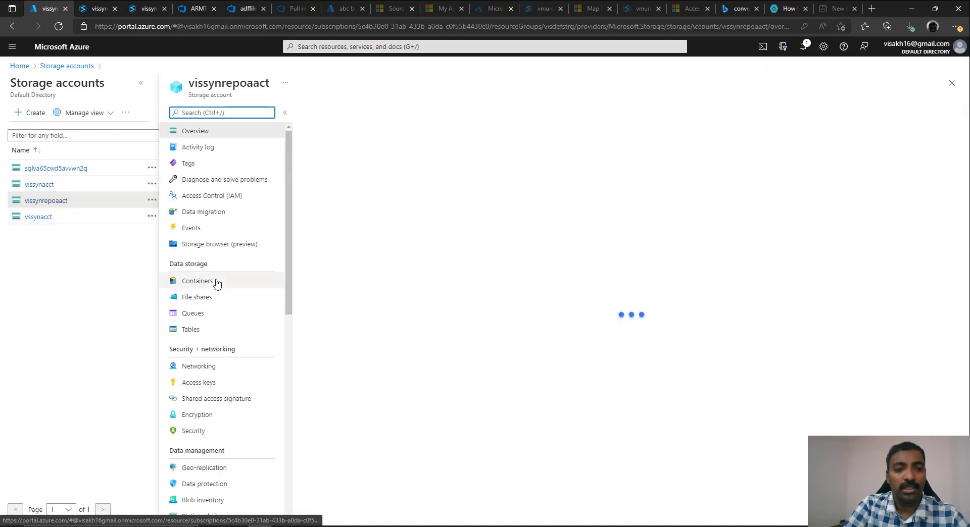
{"action": "left_click", "coordinate": [217, 284]}
- Create a private container named demolakedb in the storage account
{"action": "left_click", "coordinate": [329, 112]}
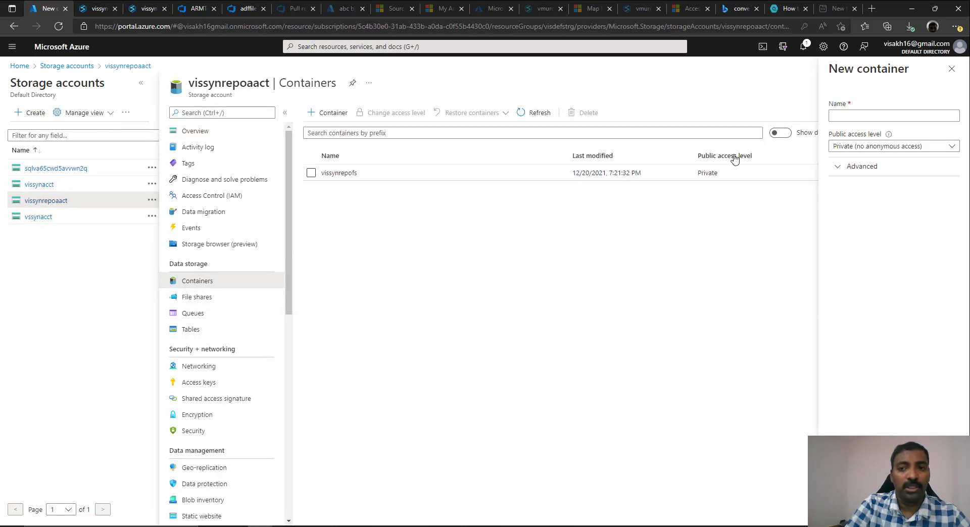
{"action": "left_click", "coordinate": [874, 117]}
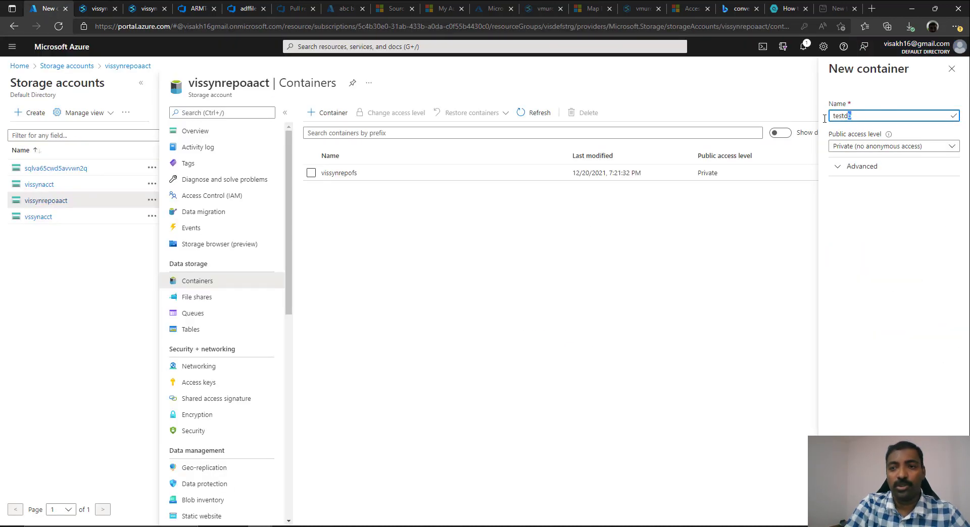
{"action": "left_click_drag", "start_coordinate": [824, 118], "coordinate": [823, 118]}
{"action": "type", "text": "demolakedb"}
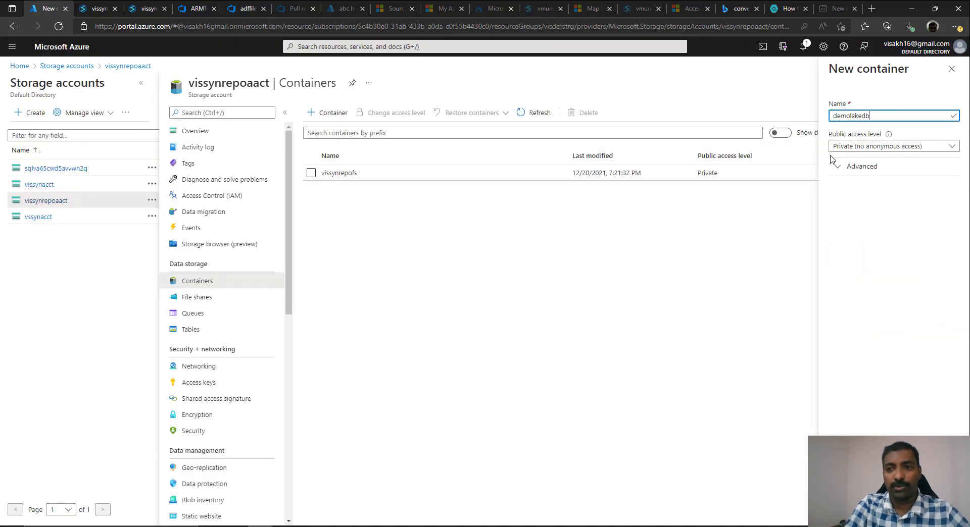
{"action": "key", "text": "Return"}
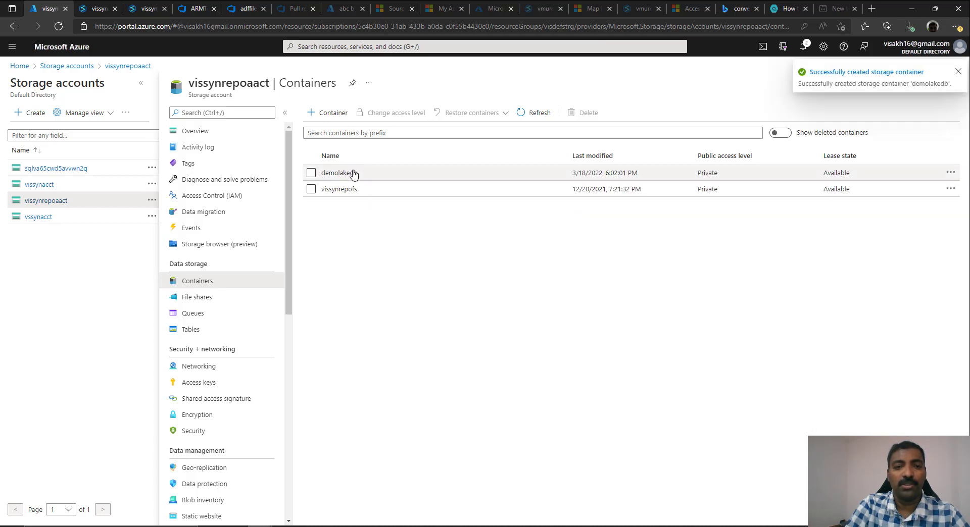
- Return to Synapse Studio and set the database's input folder to demolakedb/ and its data format to Parquet
{"action": "key", "text": "ctrl+Tab"}
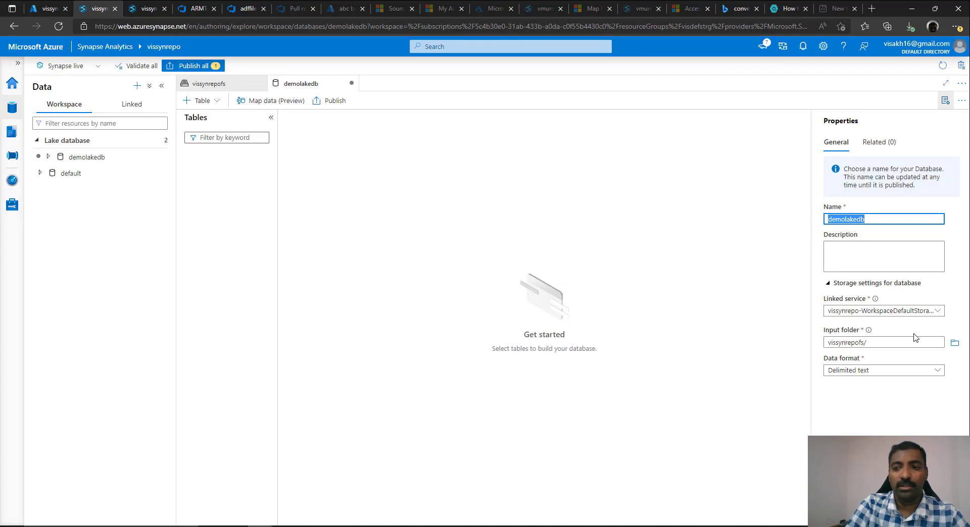
{"action": "left_click", "coordinate": [954, 347]}
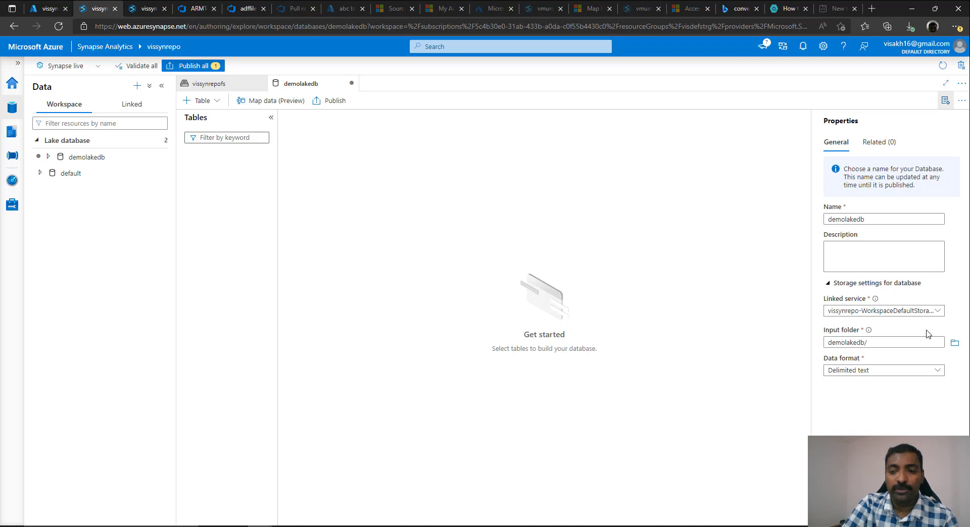
{"action": "left_click", "coordinate": [872, 375]}
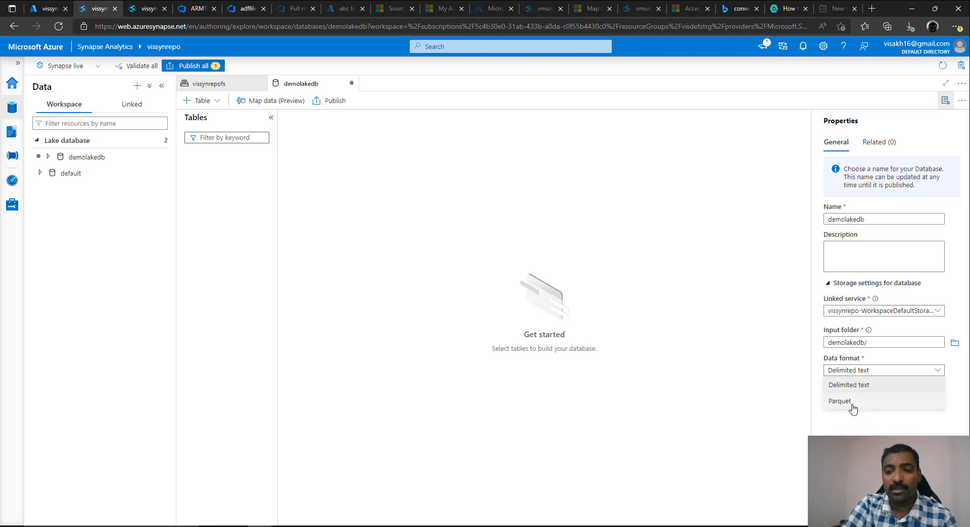
{"action": "left_click", "coordinate": [852, 408]}
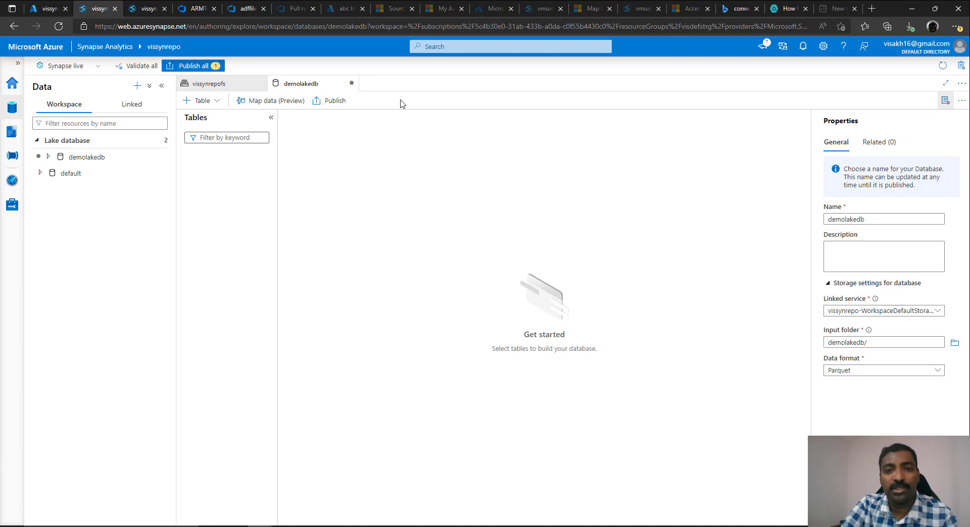
- Publish the demolakedb database and expand its Tables folder in the workspace tree
{"action": "left_click", "coordinate": [322, 100]}
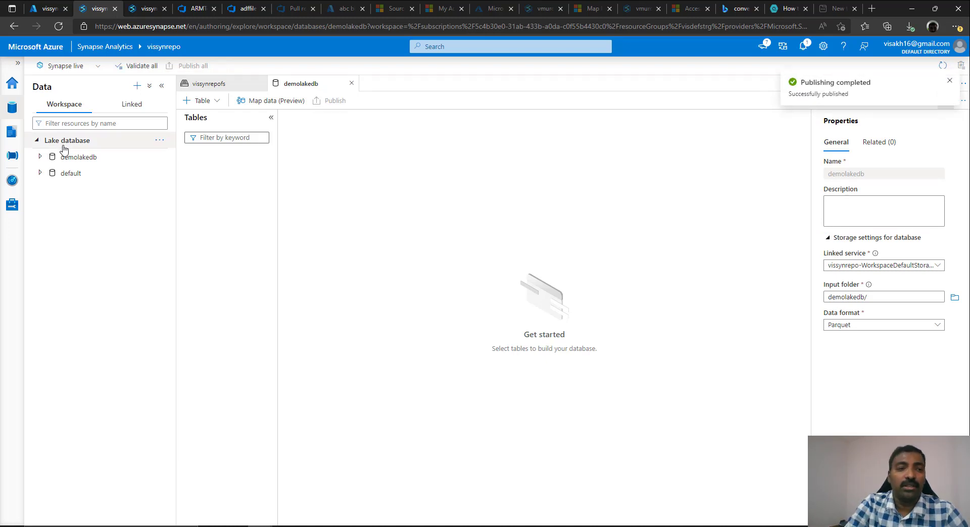
{"action": "left_click", "coordinate": [40, 158]}
{"action": "left_click", "coordinate": [76, 173]}
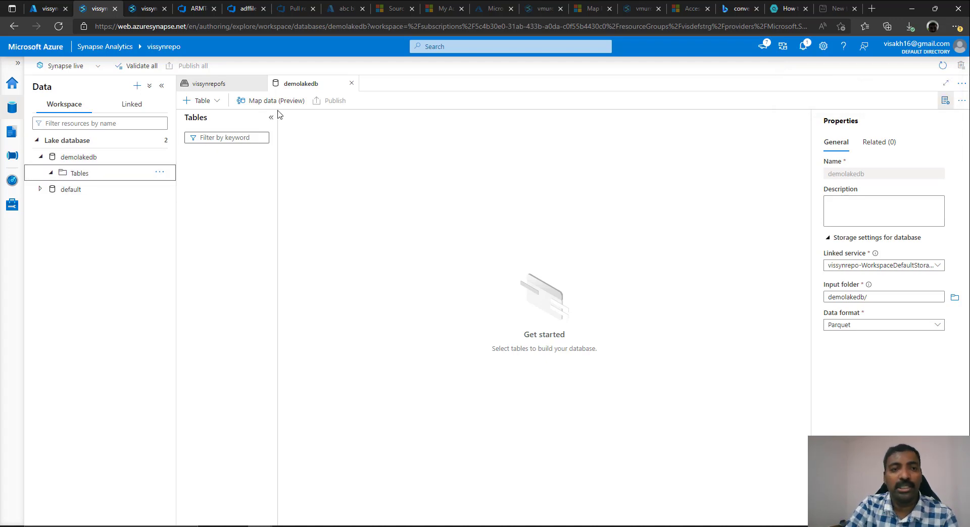
- Look over the industry table templates offered for demolakedb and close the gallery without adding a table
{"action": "left_click", "coordinate": [207, 101]}
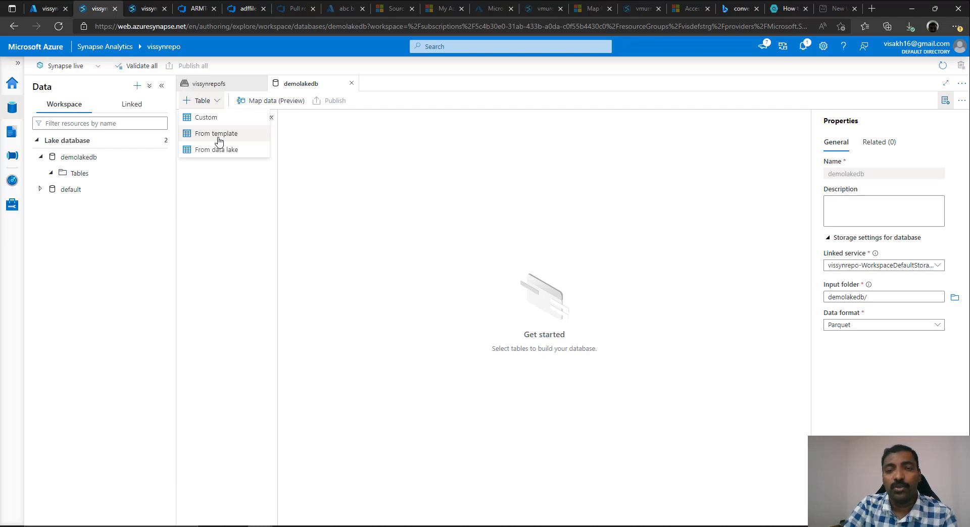
{"action": "left_click", "coordinate": [218, 135]}
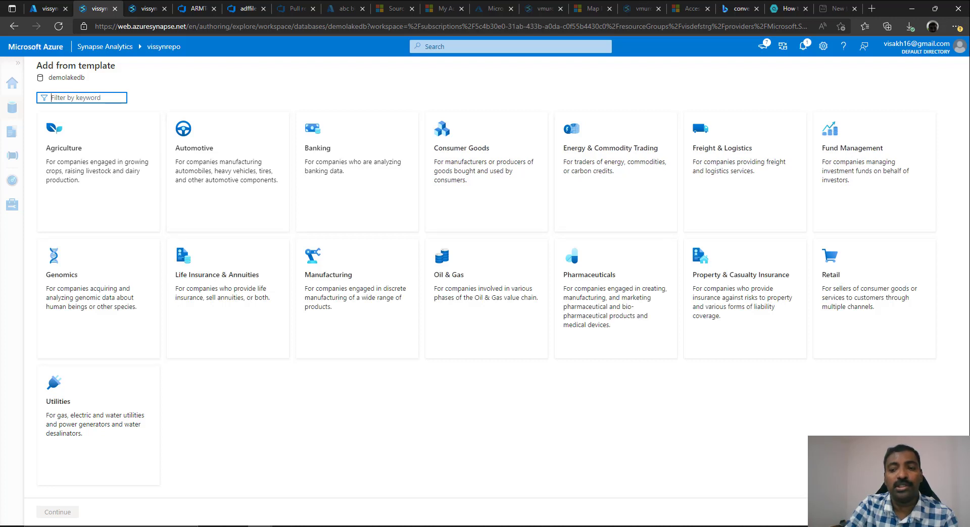
{"action": "left_click", "coordinate": [939, 512]}
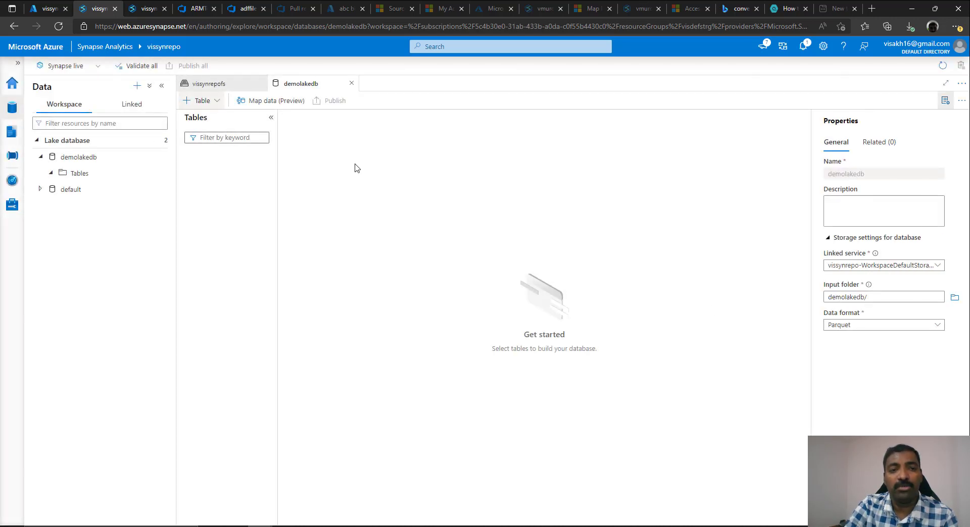
- Start creating an external table from the data lake in demolakedb
{"action": "left_click", "coordinate": [213, 103]}
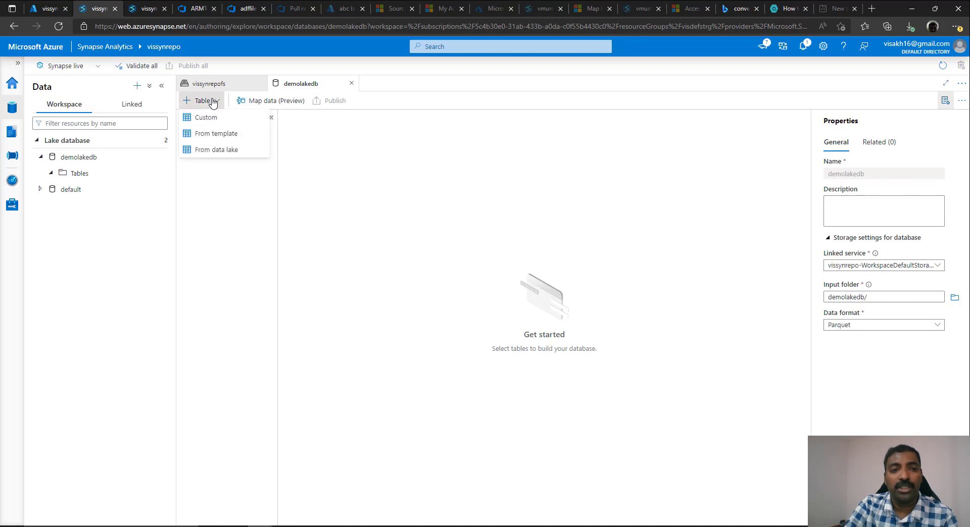
{"action": "left_click", "coordinate": [236, 150]}
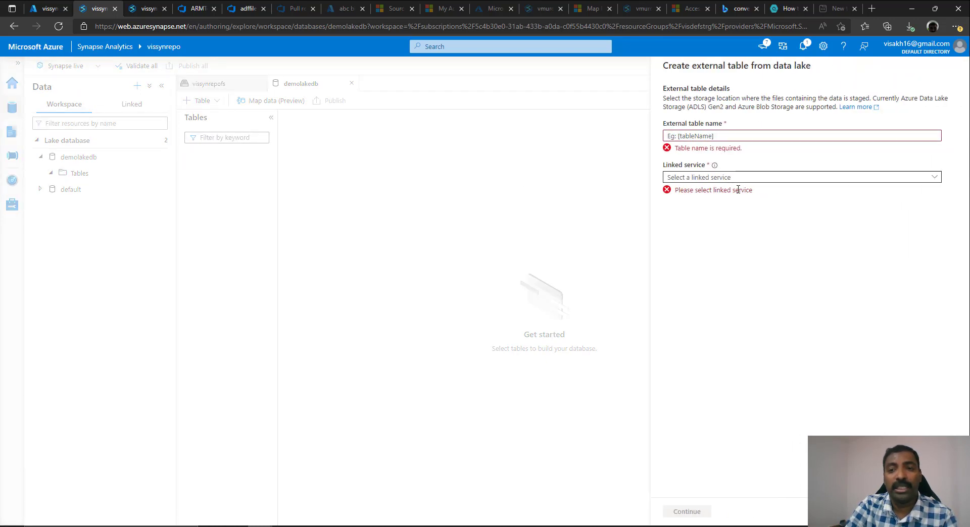
- Switch to the Azure portal and delete order1.parquet and orders.parquet from the orders folder of the vissynrepofs container
{"action": "left_click", "coordinate": [45, 5]}
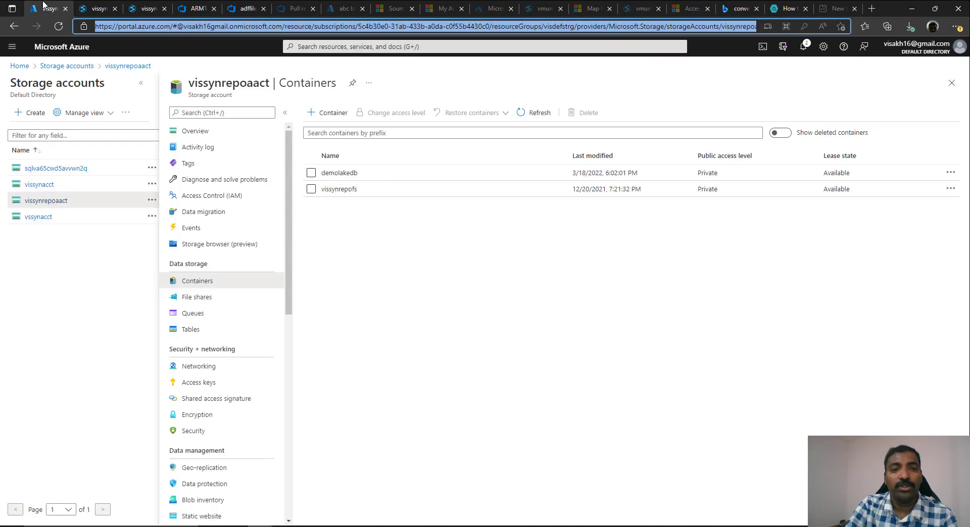
{"action": "left_click", "coordinate": [351, 189]}
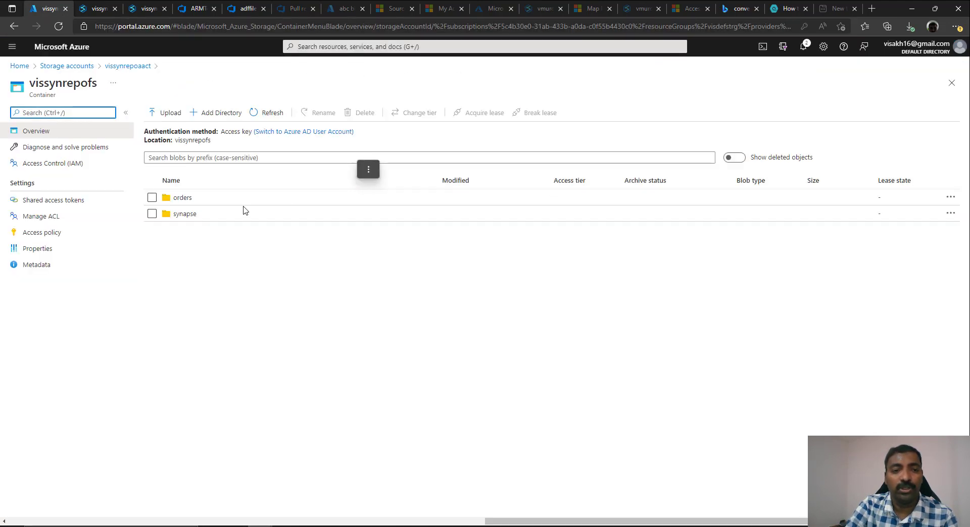
{"action": "left_click", "coordinate": [195, 201]}
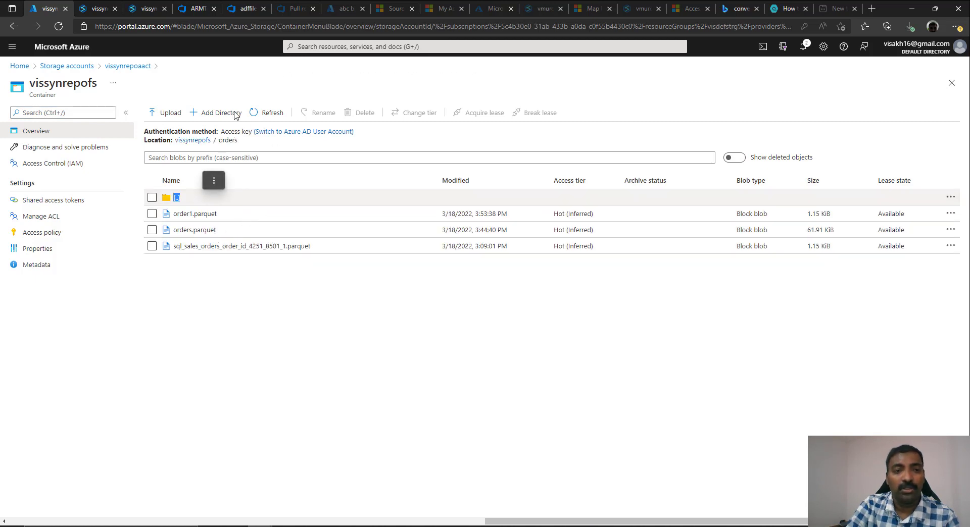
{"action": "left_click", "coordinate": [214, 181]}
{"action": "left_click", "coordinate": [152, 233]}
{"action": "left_click", "coordinate": [152, 230]}
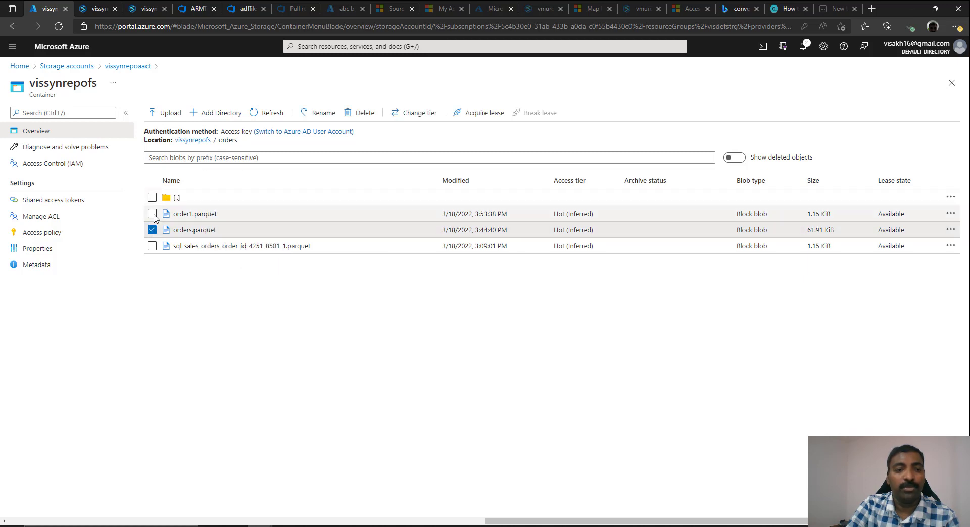
{"action": "left_click", "coordinate": [152, 214]}
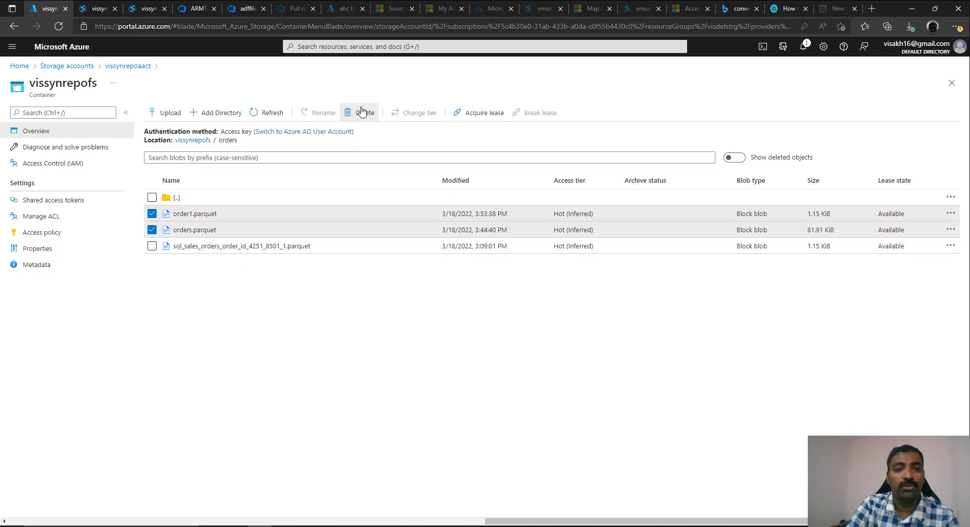
{"action": "left_click", "coordinate": [347, 113]}
{"action": "left_click", "coordinate": [163, 184]}
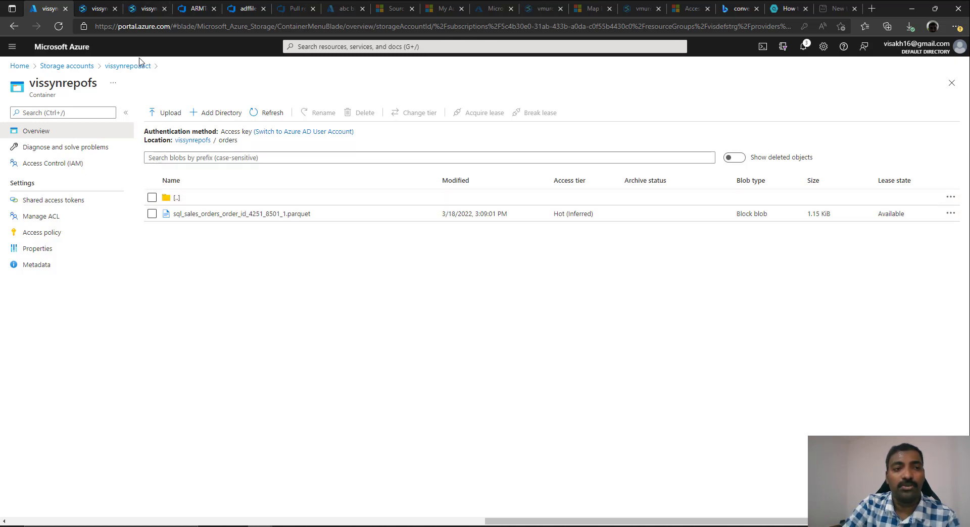
- Return to Synapse Studio, name the external table orders and select the vissynrepo-WorkspaceDefaultStorage(vissynrepoaact) linked service
{"action": "left_click", "coordinate": [96, 8]}
{"action": "left_click", "coordinate": [726, 136]}
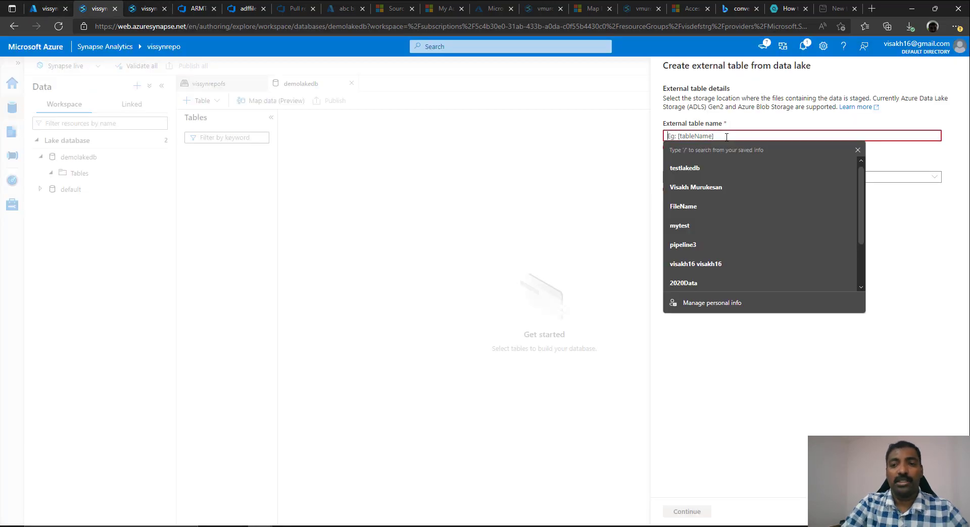
{"action": "type", "text": "orders"}
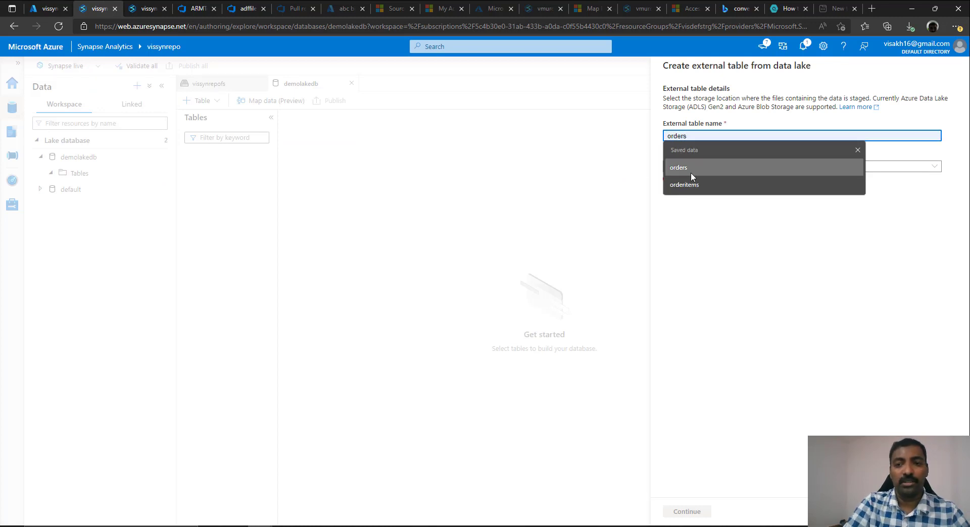
{"action": "left_click", "coordinate": [690, 172]}
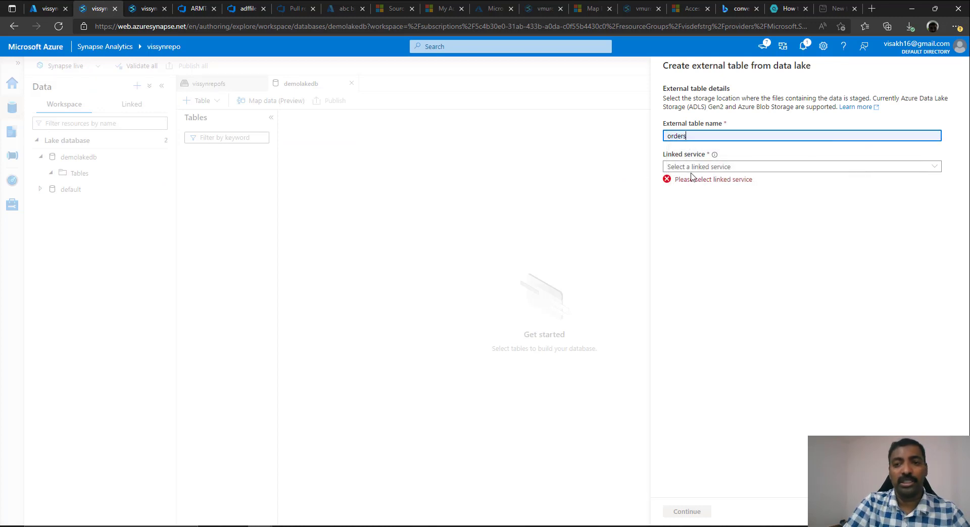
{"action": "left_click", "coordinate": [762, 171]}
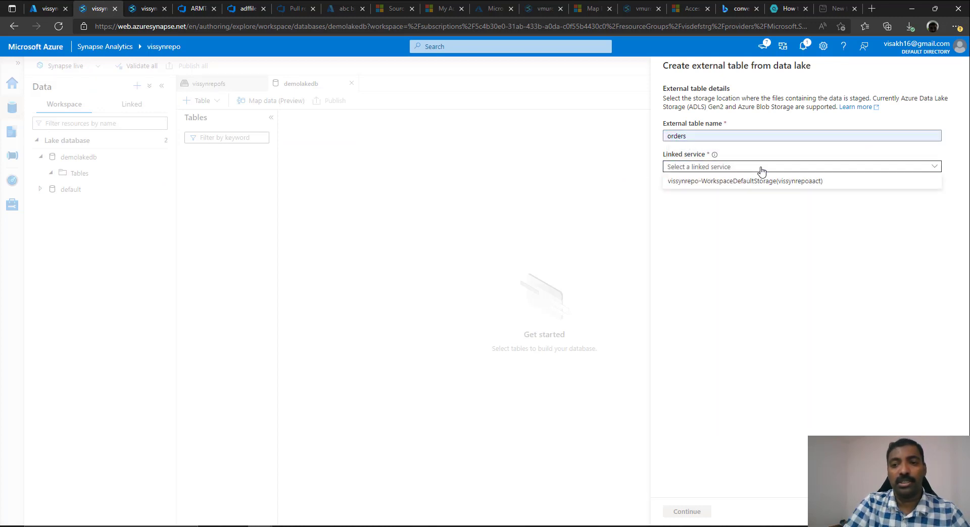
{"action": "left_click", "coordinate": [732, 185]}
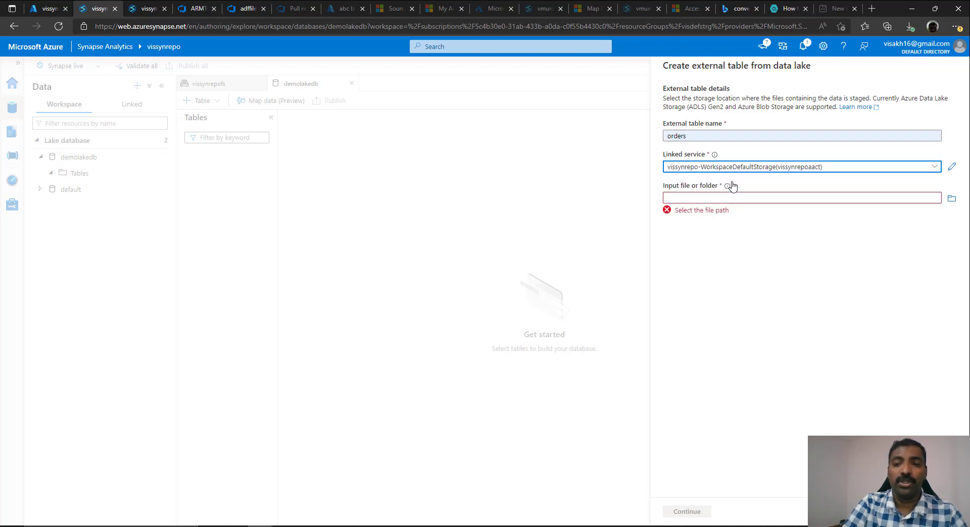
- Choose the vissynrepofs/orders folder as the table's input and continue to the source file format settings
{"action": "left_click", "coordinate": [951, 199]}
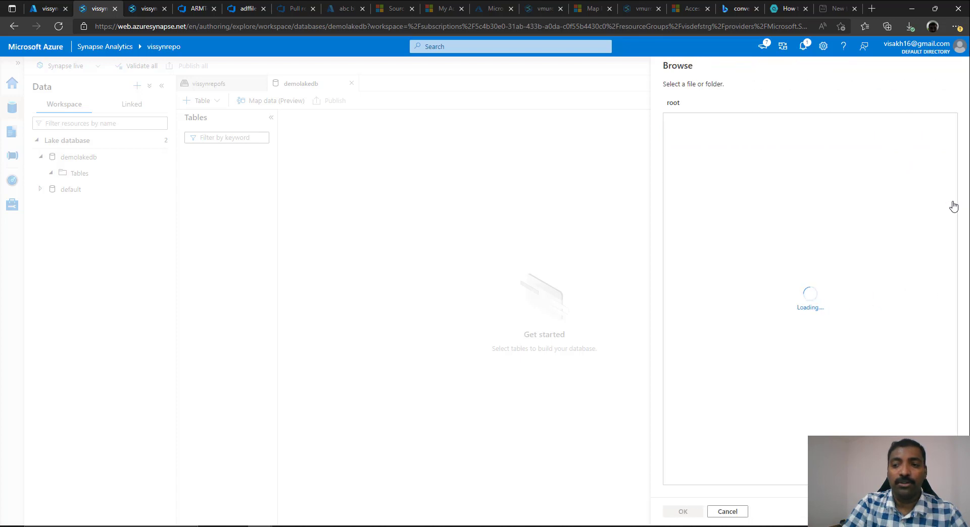
{"action": "double_click", "coordinate": [728, 144]}
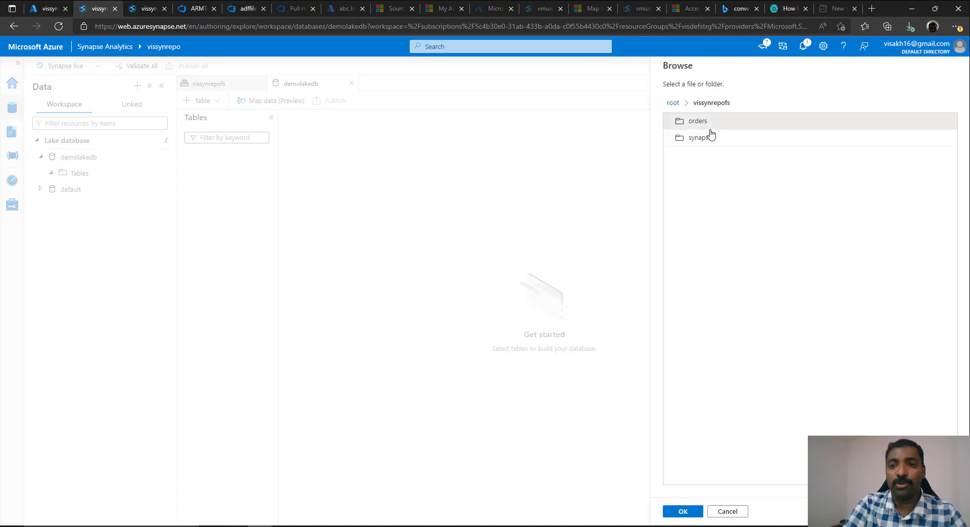
{"action": "double_click", "coordinate": [732, 125]}
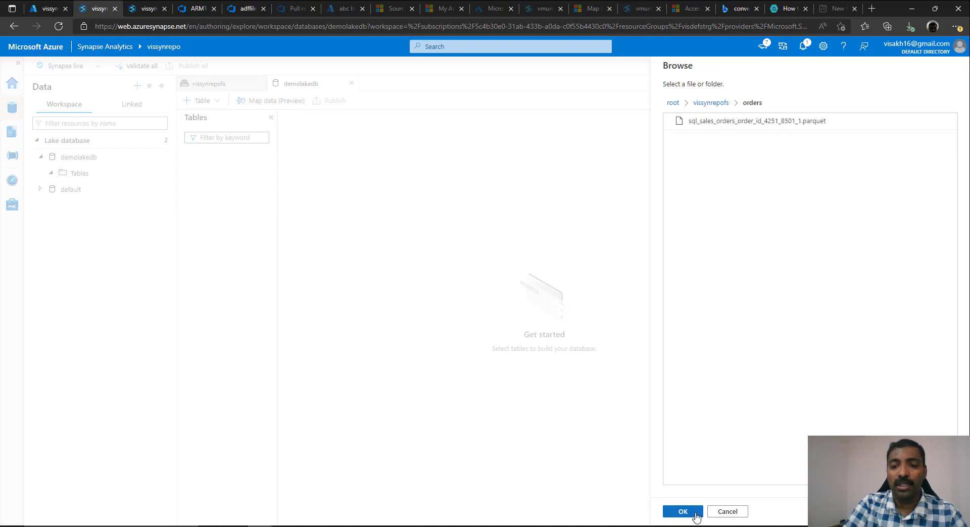
{"action": "left_click", "coordinate": [696, 515]}
{"action": "left_click", "coordinate": [706, 517]}
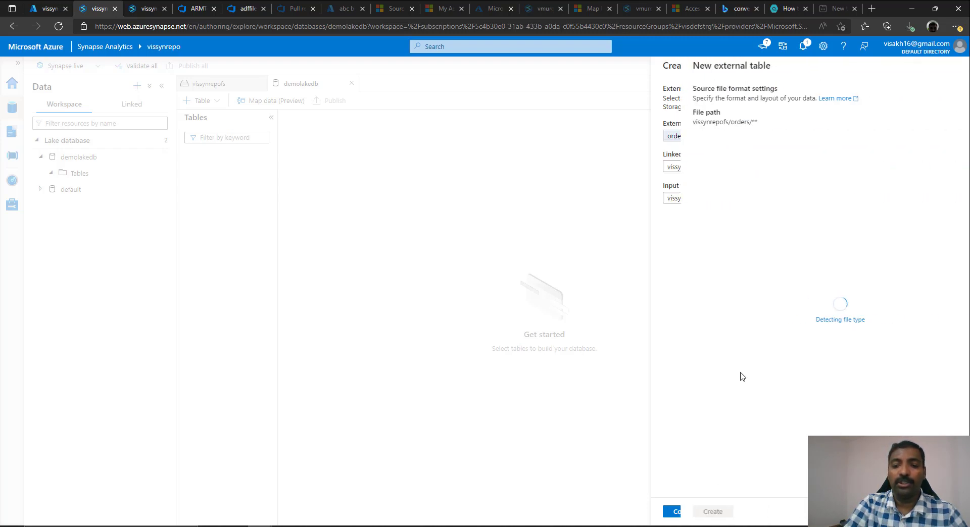
{"action": "double_click", "coordinate": [740, 374]}
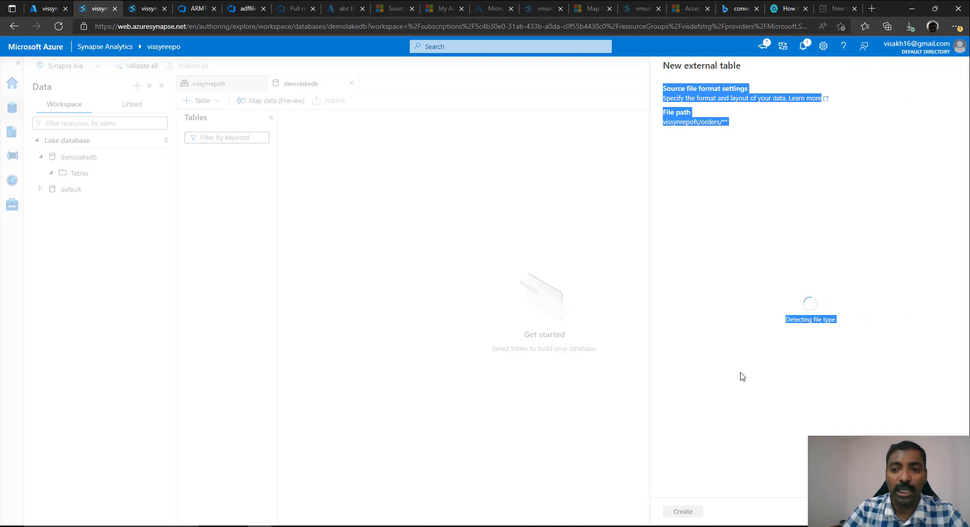
{"action": "left_click", "coordinate": [797, 322]}
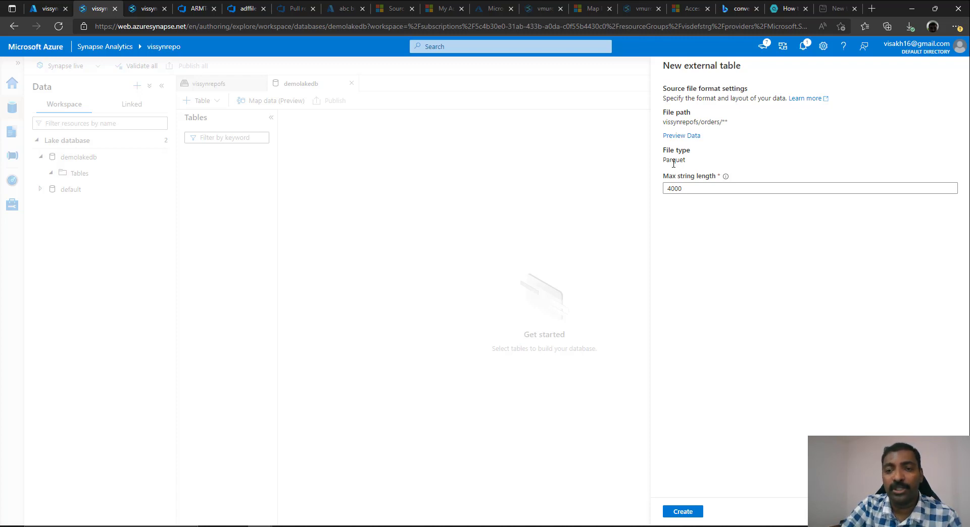
- Preview the source data in the orders folder and create the external table
{"action": "left_click", "coordinate": [694, 140]}
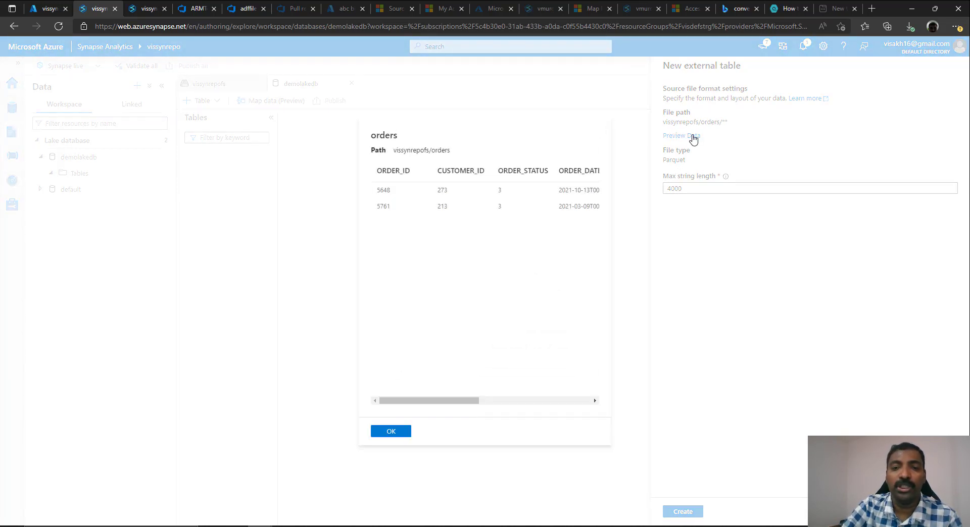
{"action": "left_click", "coordinate": [392, 432]}
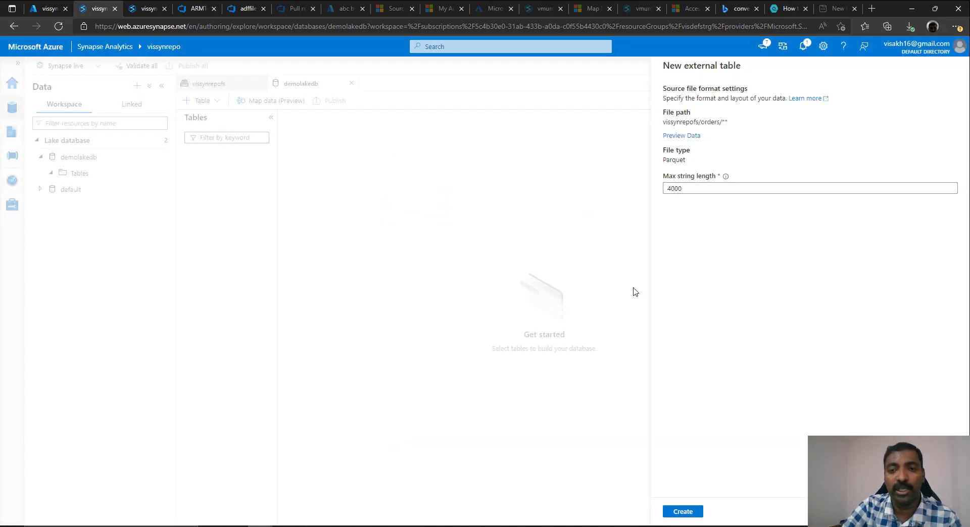
{"action": "left_click", "coordinate": [683, 512]}
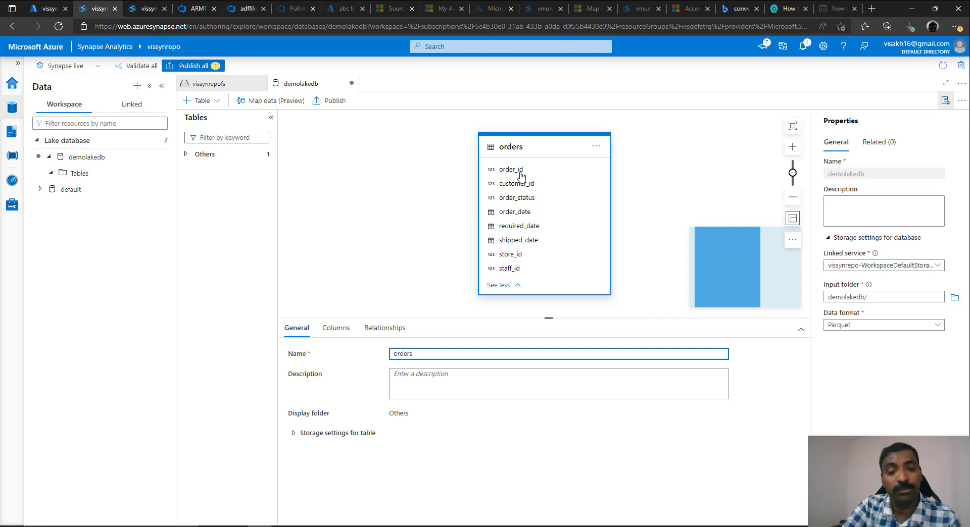
- Examine the column names and data types of the orders table
{"action": "left_click", "coordinate": [335, 329]}
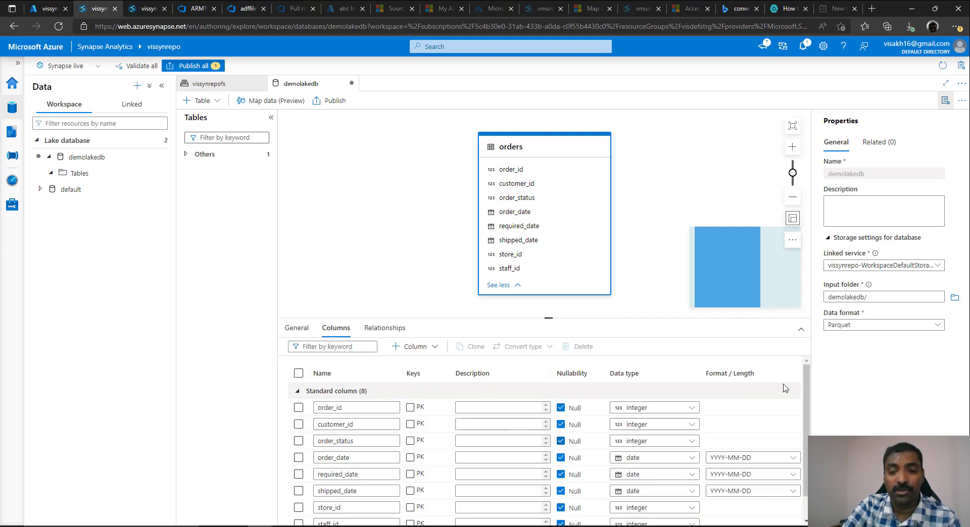
{"action": "scroll", "coordinate": [657, 394], "scroll_direction": "down", "scroll_amount": 2}
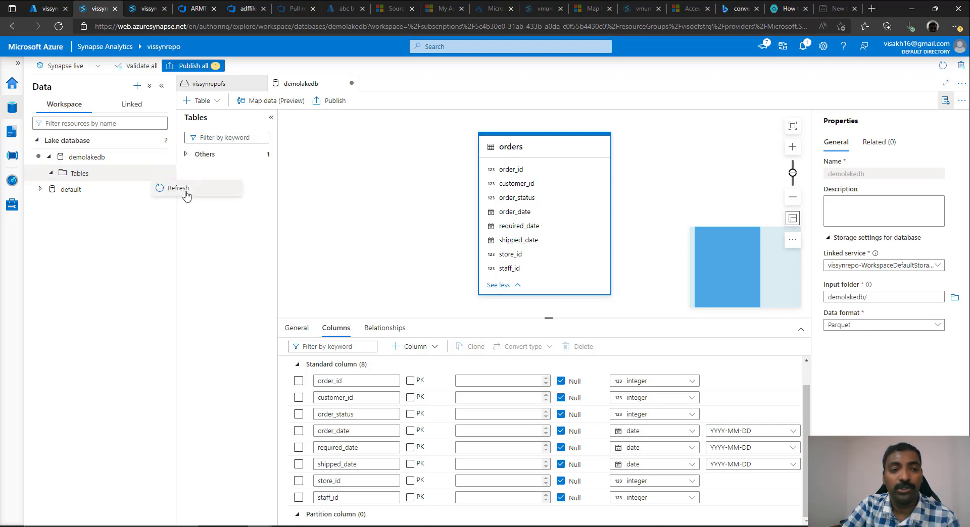
- Publish demolakedb with its orders table, and refresh the Tables folder to expand orders in the workspace tree
{"action": "left_click", "coordinate": [335, 102]}
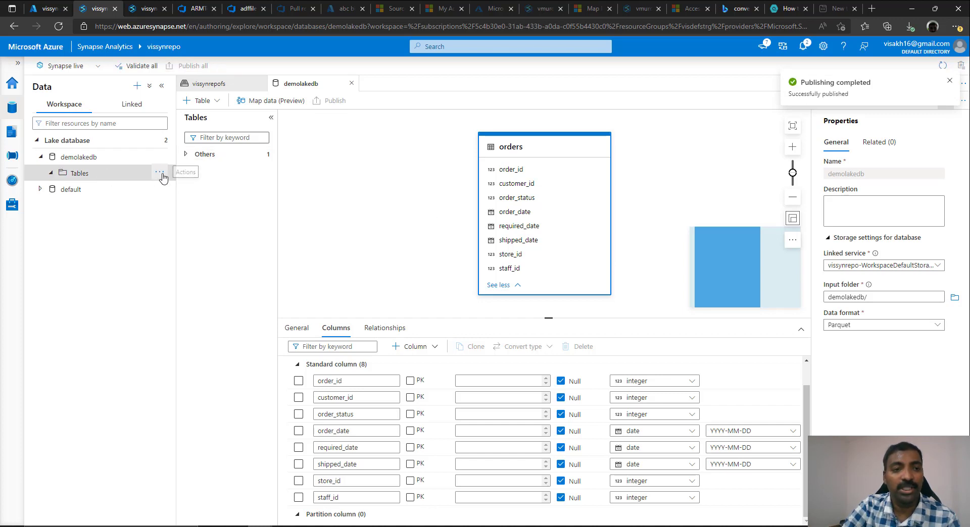
{"action": "left_click", "coordinate": [172, 174]}
{"action": "left_click", "coordinate": [176, 189]}
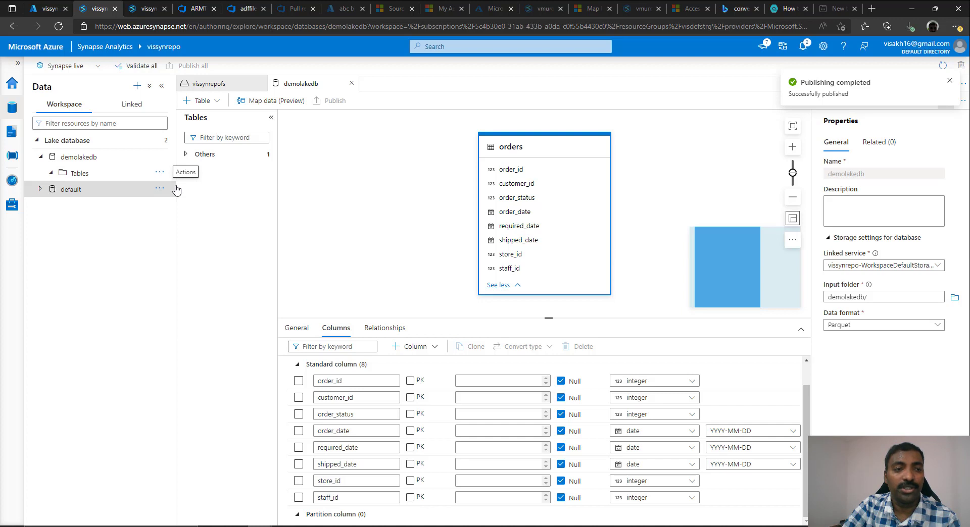
{"action": "left_click", "coordinate": [61, 189]}
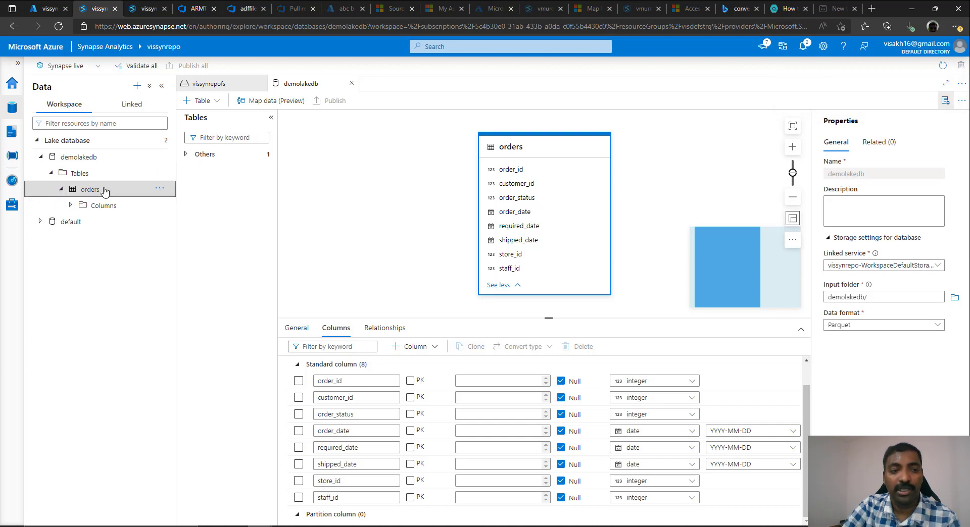
- Create a SQL script that selects the top 100 rows of the orders table and run it
{"action": "left_click", "coordinate": [160, 189]}
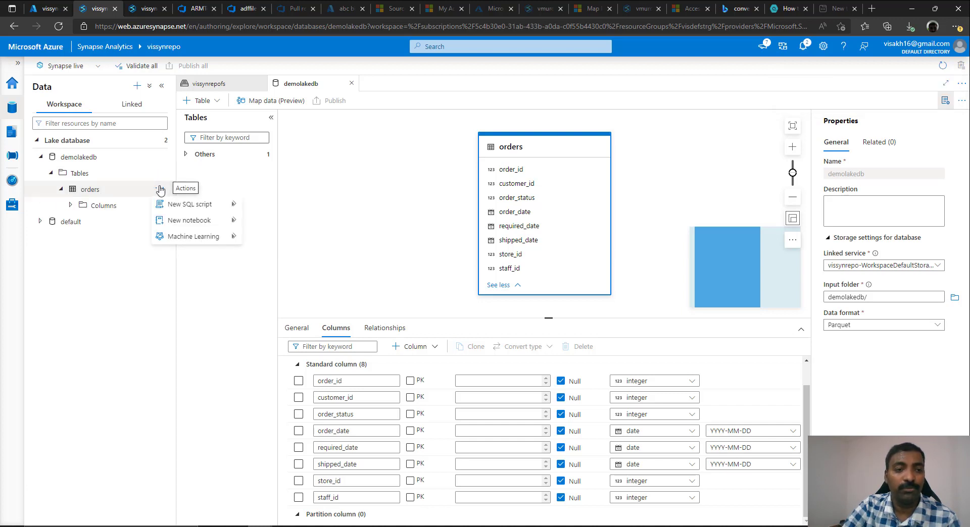
{"action": "mouse_move", "coordinate": [191, 204]}
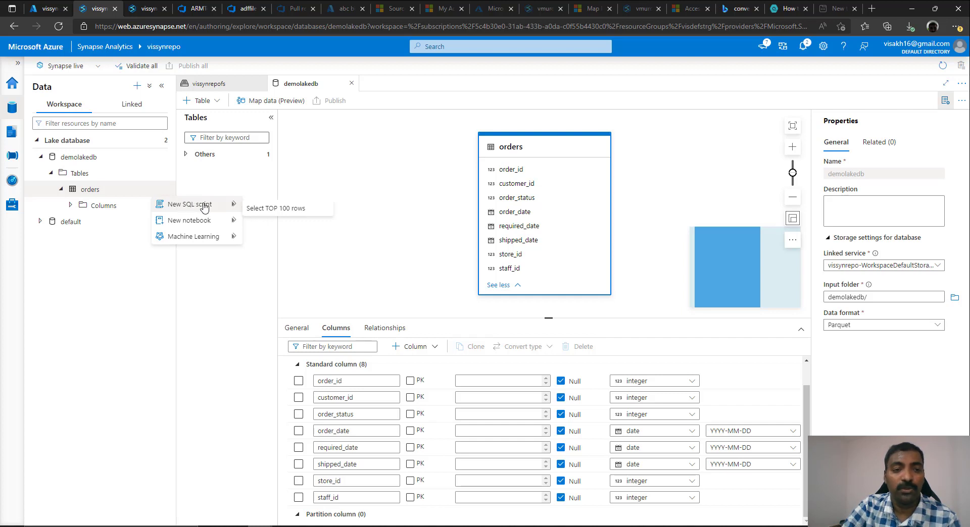
{"action": "left_click", "coordinate": [285, 209]}
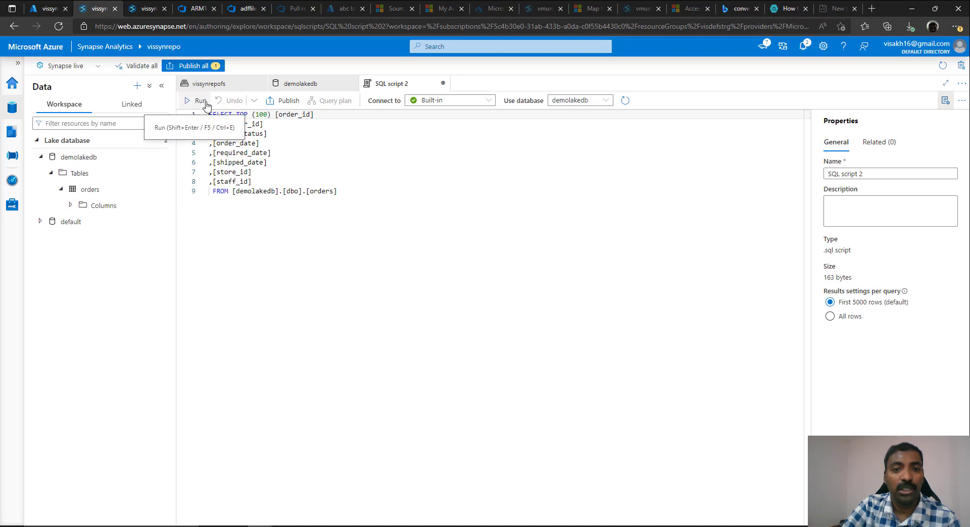
{"action": "left_click", "coordinate": [201, 100]}
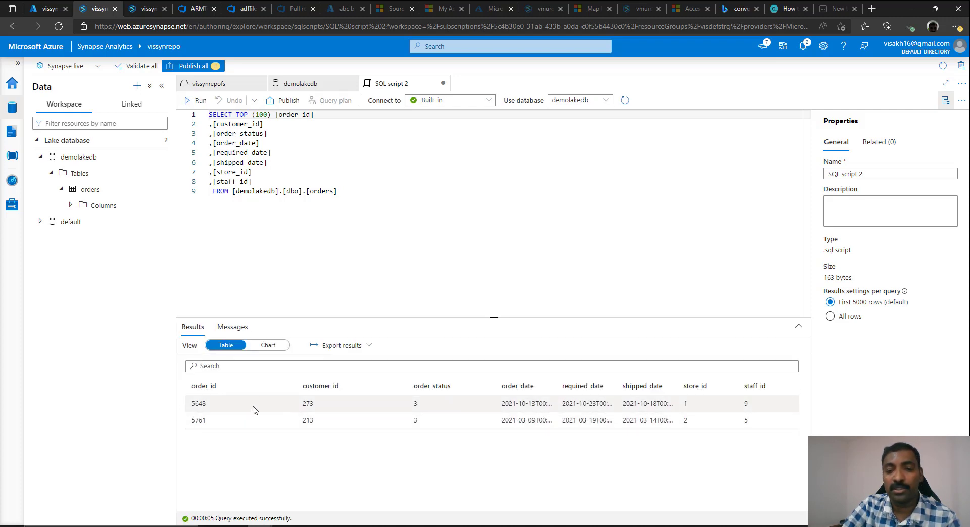
- Create a notebook that loads the orders table into a DataFrame and attach it to the lakedbspark pool
{"action": "left_click", "coordinate": [159, 189]}
{"action": "mouse_move", "coordinate": [198, 219]}
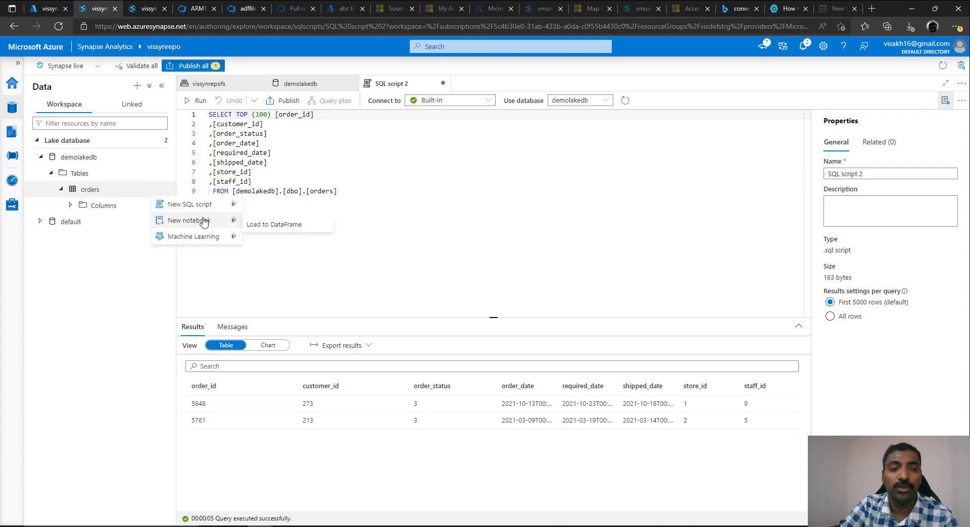
{"action": "left_click", "coordinate": [263, 224]}
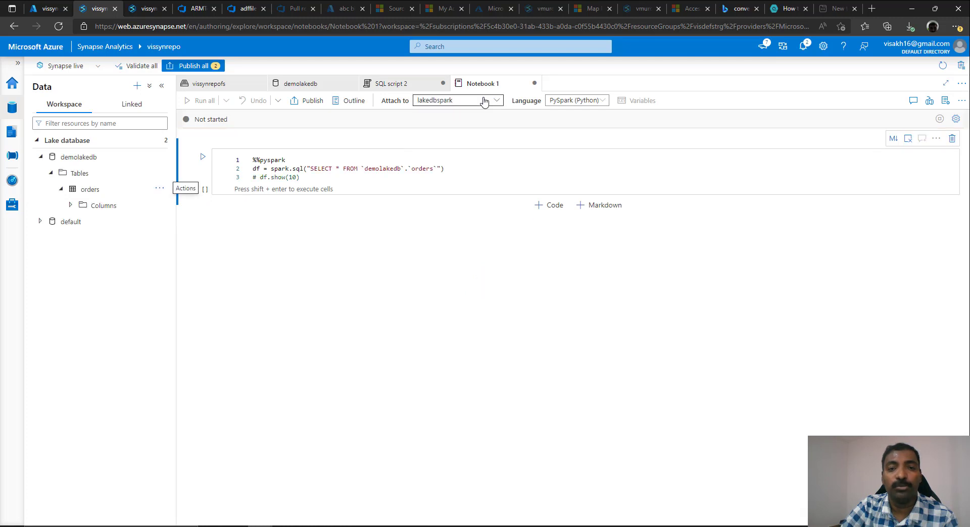
{"action": "left_click", "coordinate": [484, 102]}
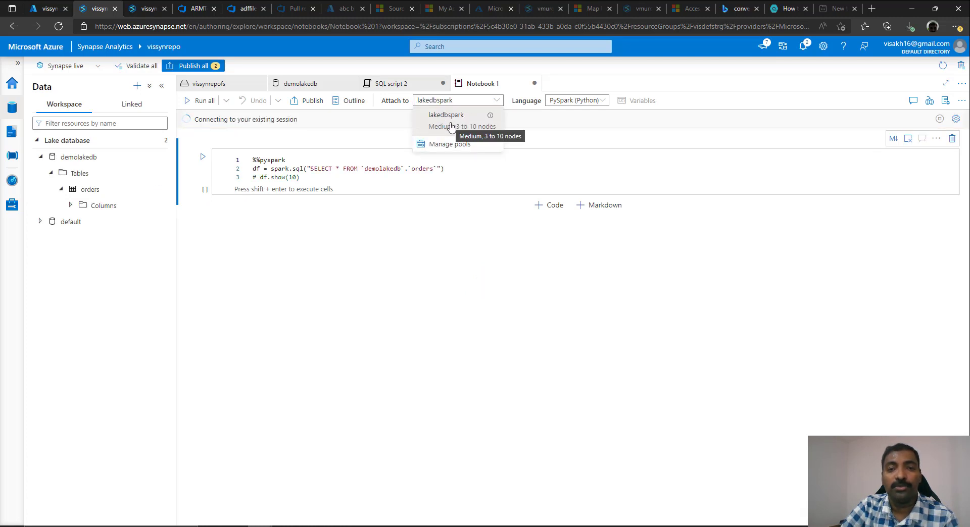
{"action": "left_click", "coordinate": [452, 126]}
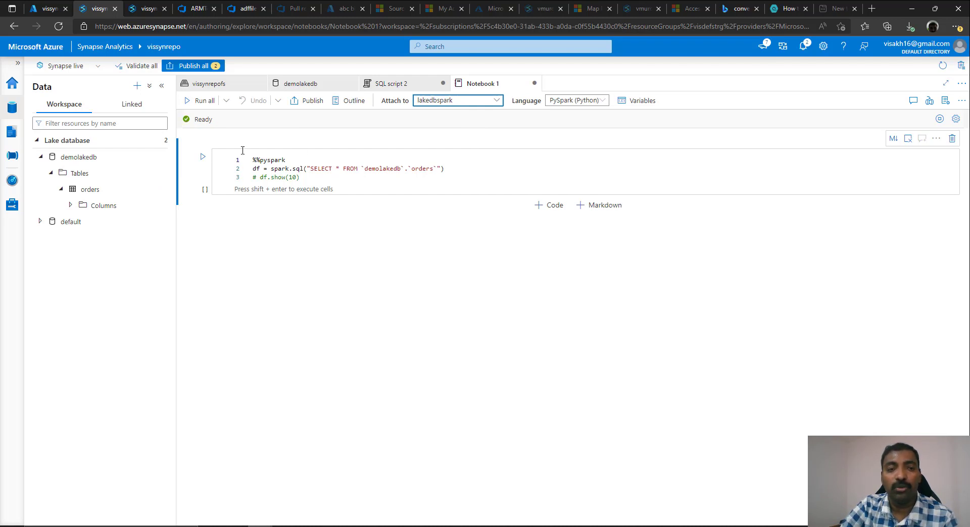
- Uncomment the df.show(10) line in the notebook cell and run the cell
{"action": "left_click", "coordinate": [258, 177]}
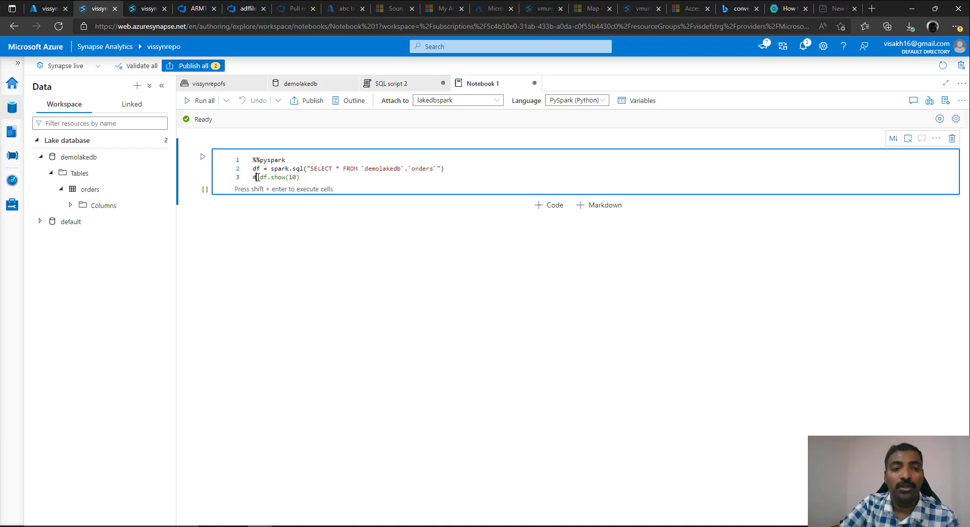
{"action": "key", "text": "BackSpace"}
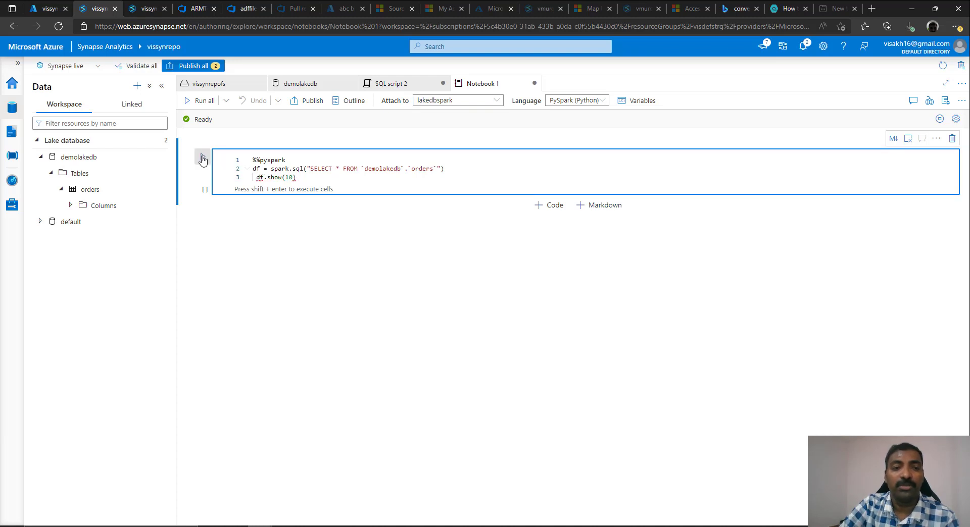
{"action": "left_click", "coordinate": [202, 156]}
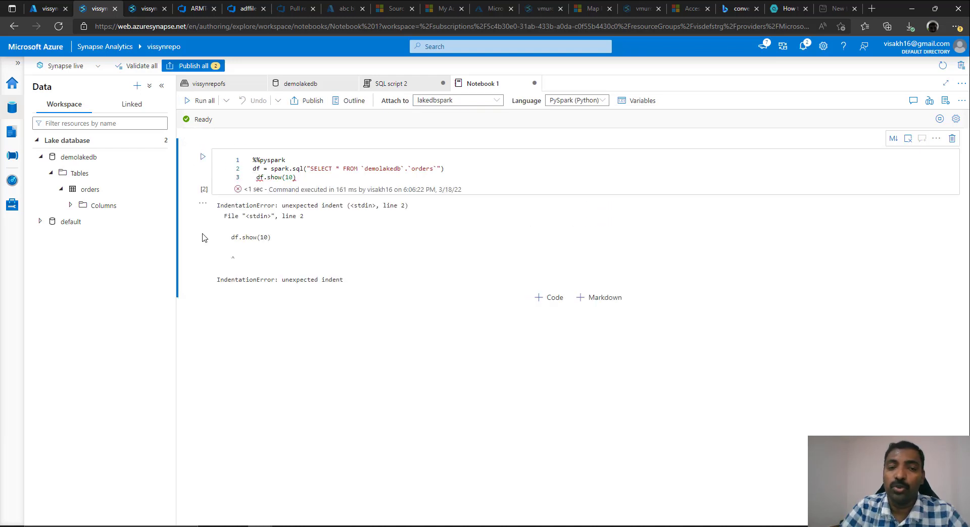
- Correct the indentation of the df.show(10) line and rerun the cell
{"action": "left_click", "coordinate": [256, 176]}
{"action": "key", "text": "BackSpace"}
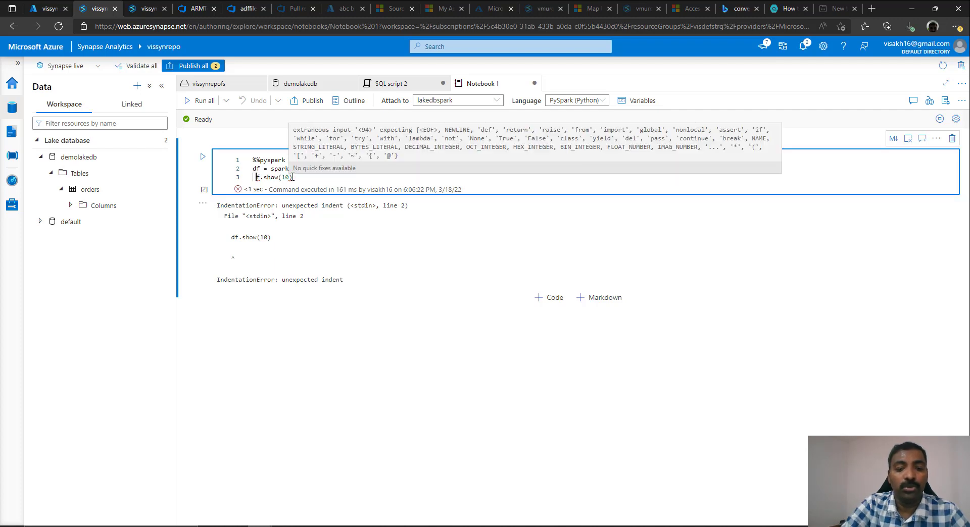
{"action": "type", "text": "d"}
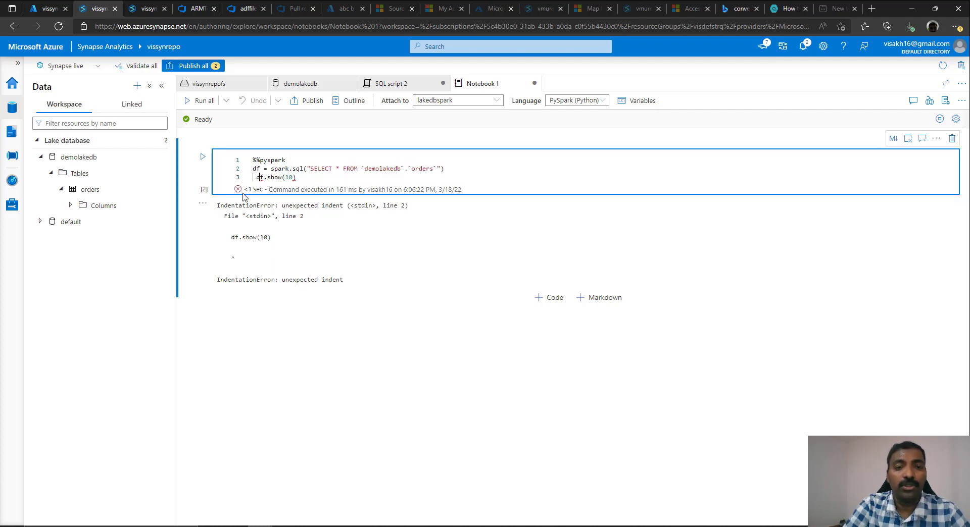
{"action": "left_click", "coordinate": [202, 157]}
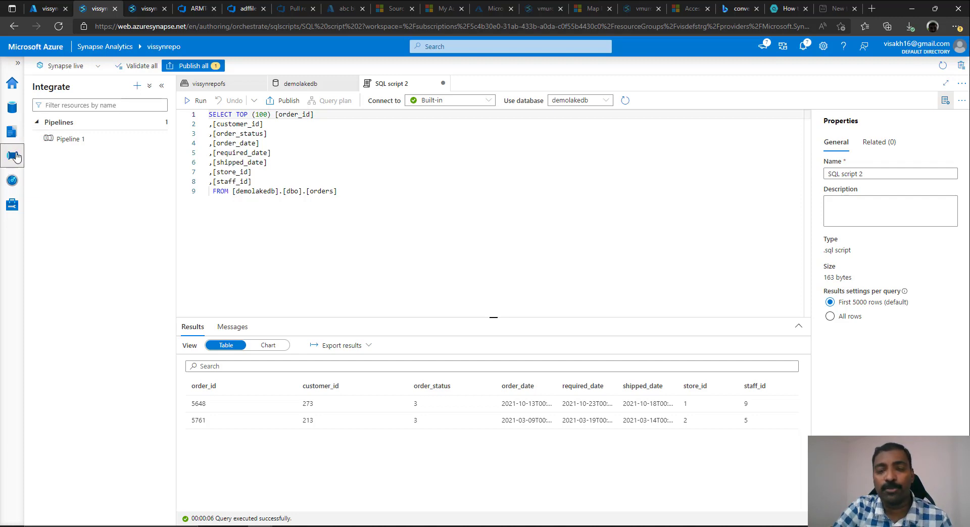
- Start a built-in copy task with the Copy Data tool, set to run once now
{"action": "left_click", "coordinate": [135, 88]}
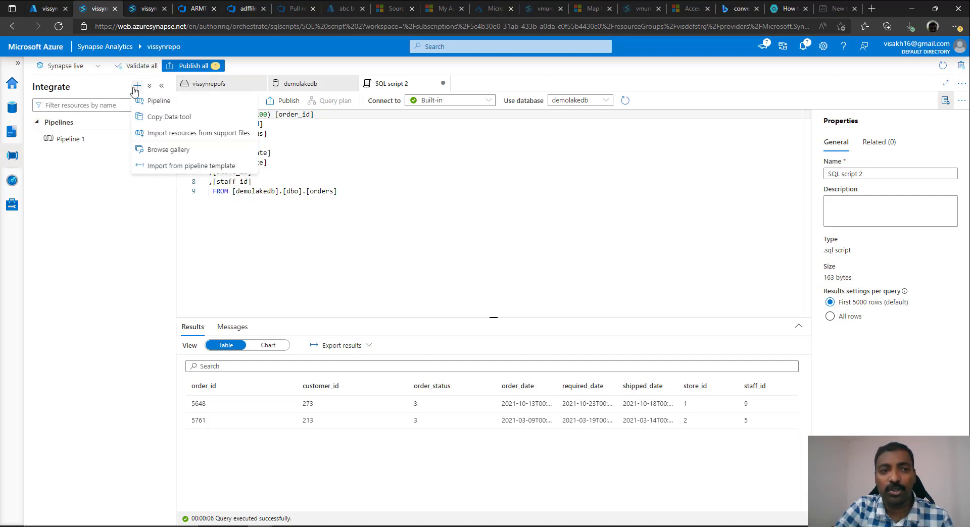
{"action": "left_click", "coordinate": [170, 118]}
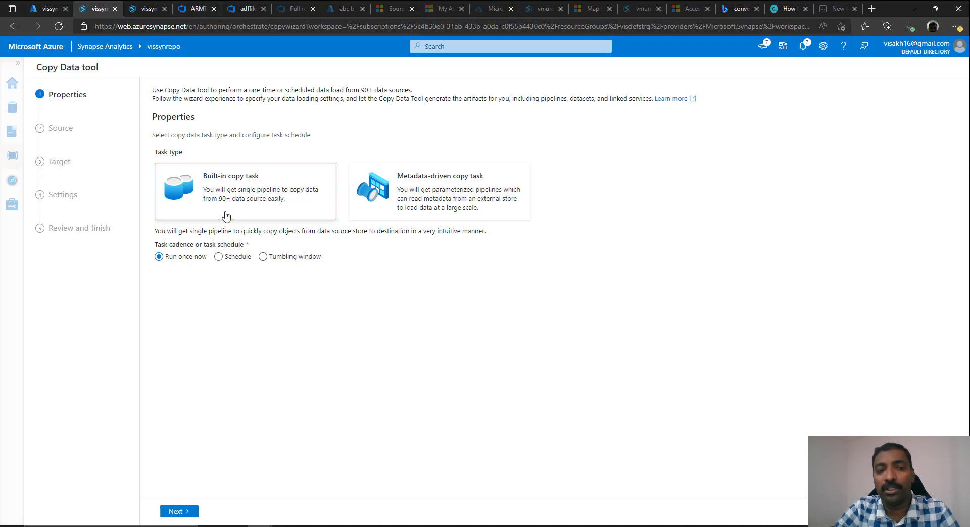
{"action": "left_click", "coordinate": [178, 512]}
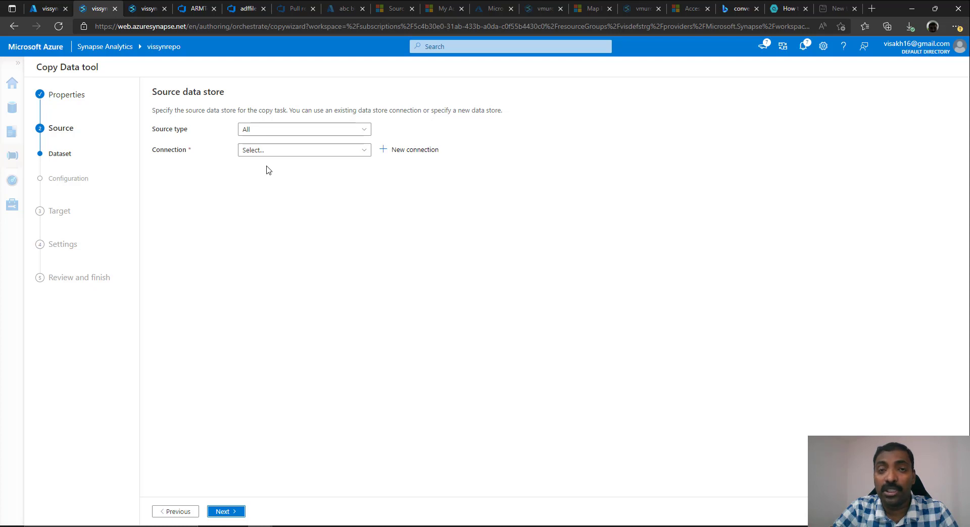
- Set the copy task's source type to File system and its connection to FileServer1
{"action": "left_click", "coordinate": [341, 132]}
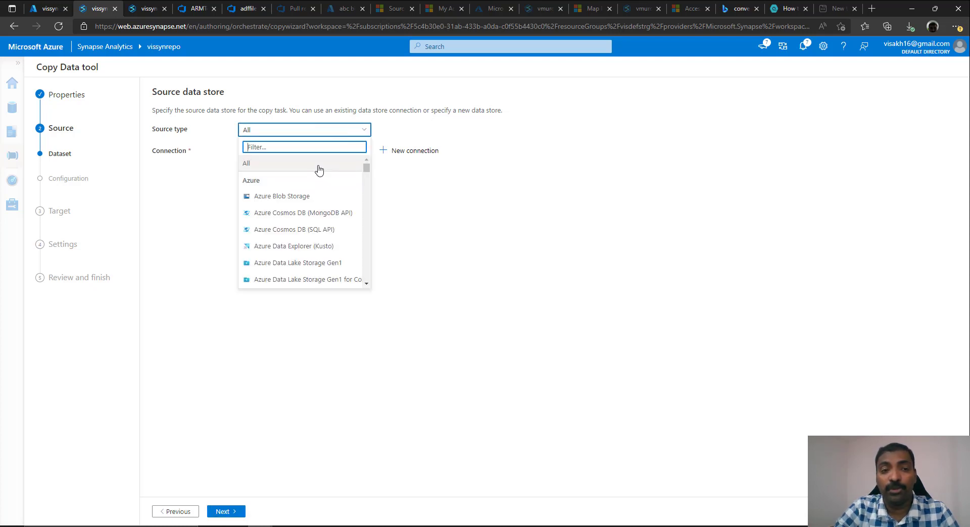
{"action": "type", "text": "fil"}
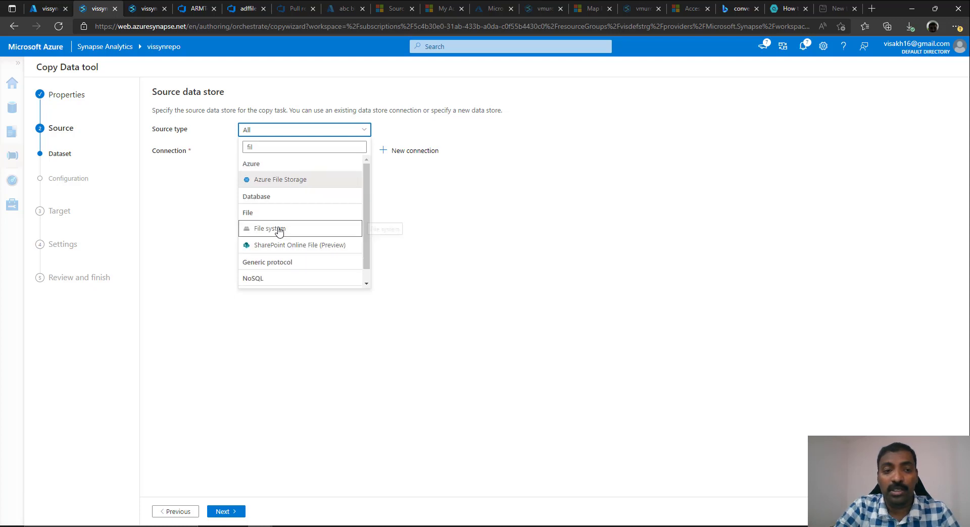
{"action": "left_click", "coordinate": [277, 230]}
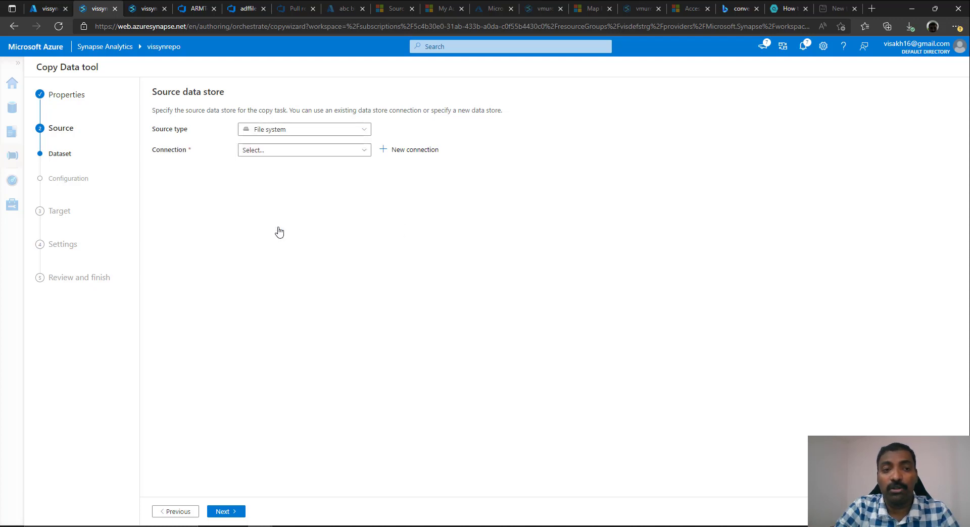
{"action": "left_click", "coordinate": [364, 150]}
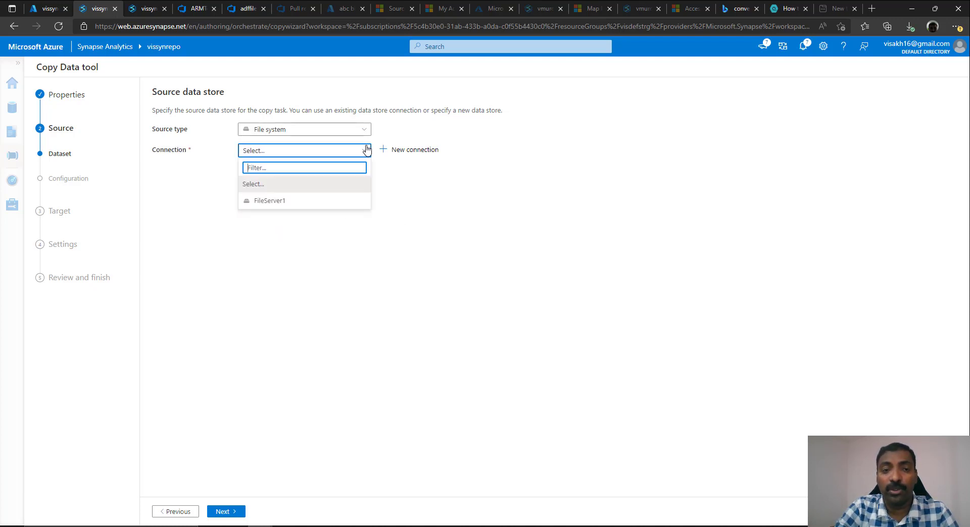
{"action": "left_click", "coordinate": [288, 204]}
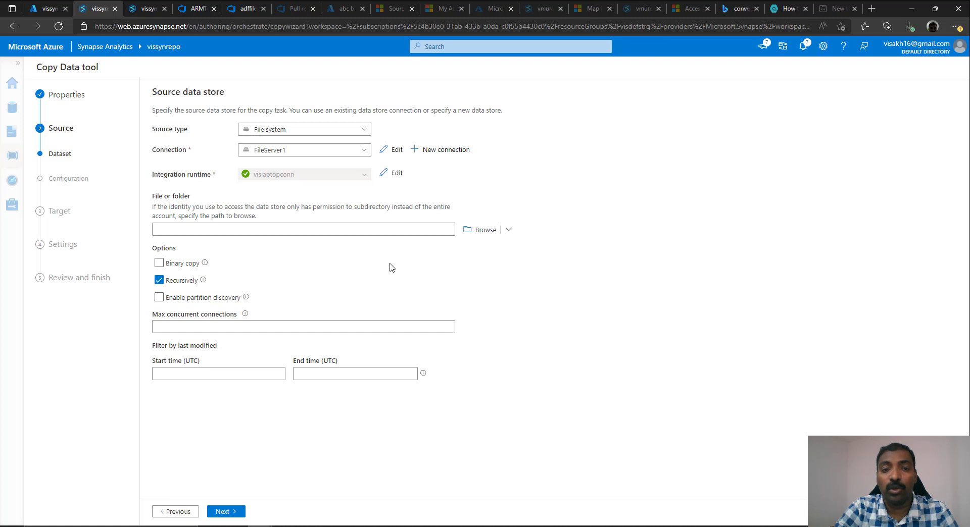
- Choose sql_sales_orders_order_id_12751_NA_3.parquet as the source file, enable binary copy and continue to the target settings
{"action": "left_click", "coordinate": [486, 230]}
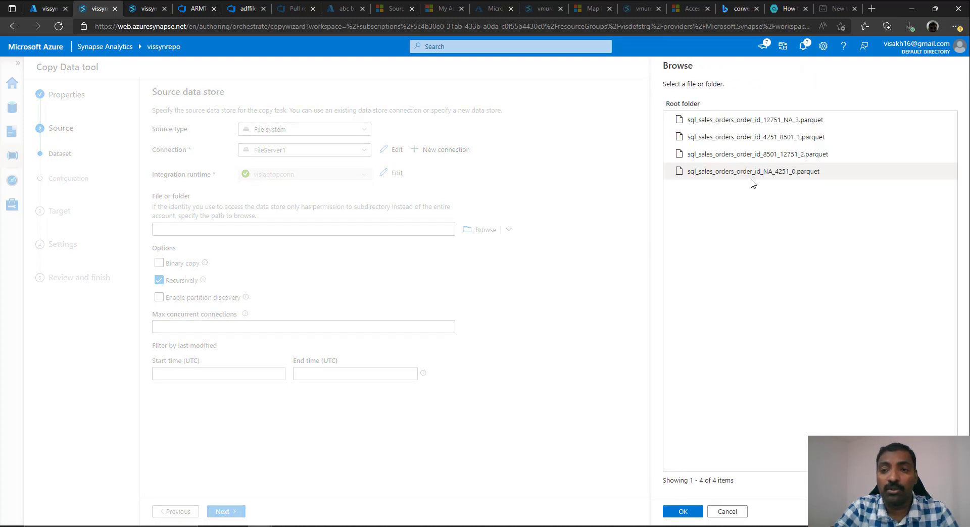
{"action": "left_click", "coordinate": [754, 124]}
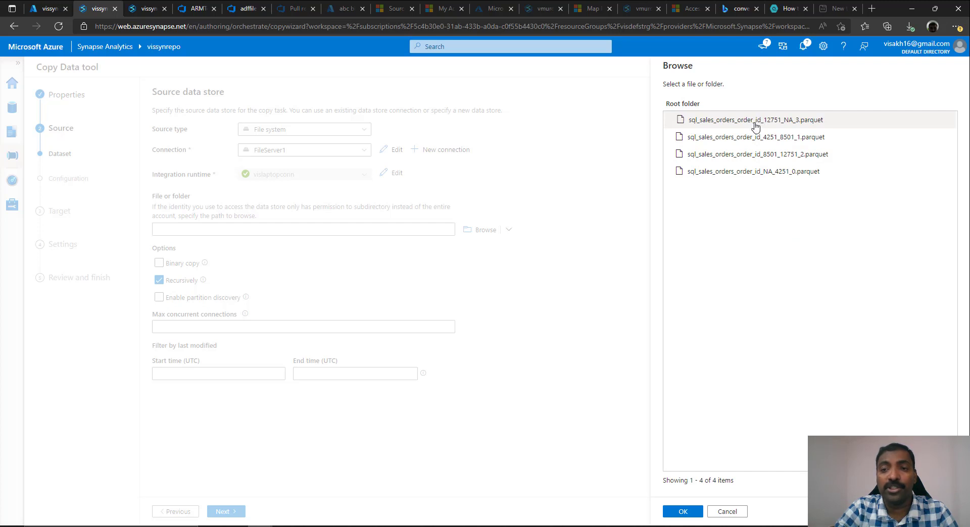
{"action": "left_click", "coordinate": [754, 125]}
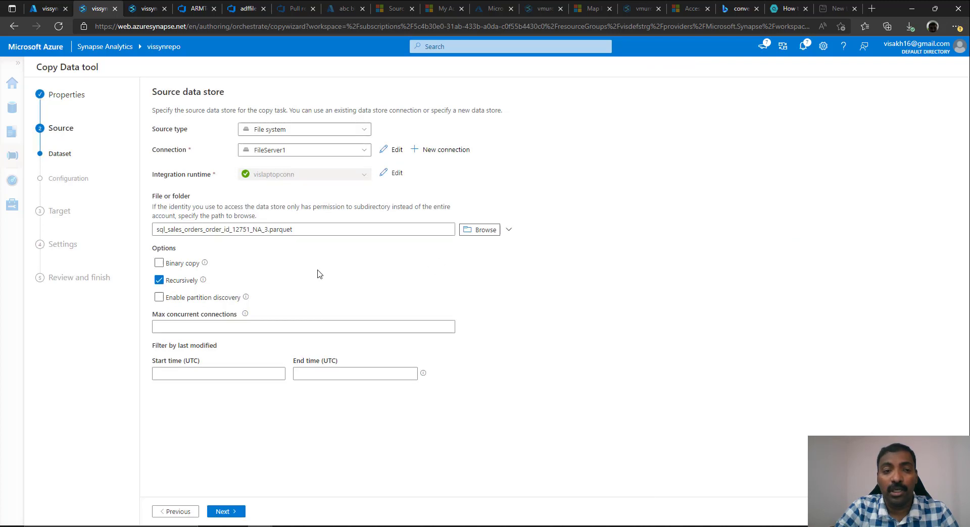
{"action": "left_click", "coordinate": [159, 263]}
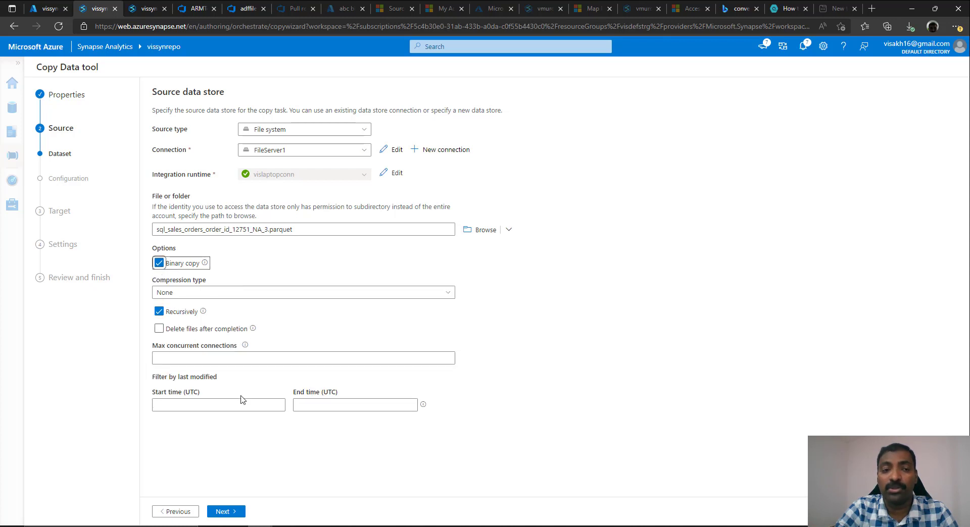
{"action": "left_click", "coordinate": [237, 511]}
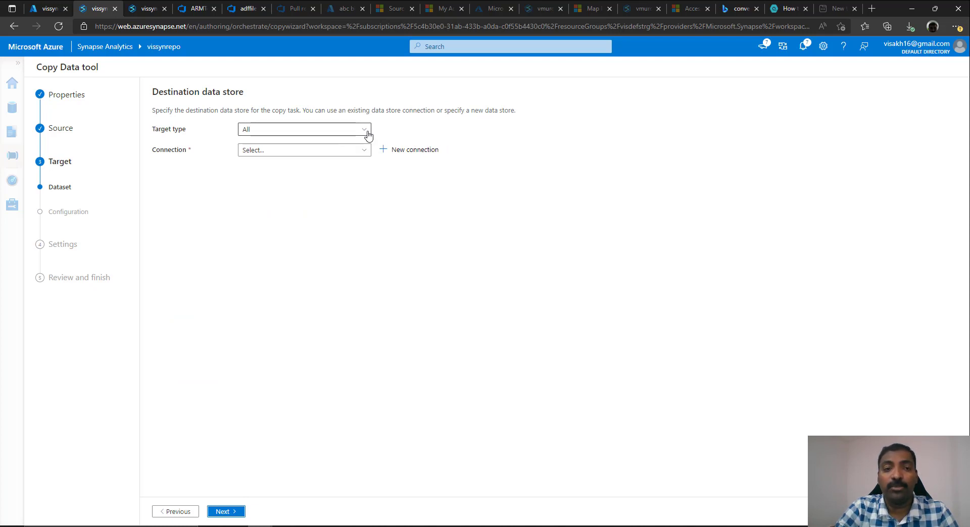
- Set the destination connection to vissynrepo-WorkspaceDefaultStorage and its folder path to vissynrepofs/orders
{"action": "left_click", "coordinate": [363, 151]}
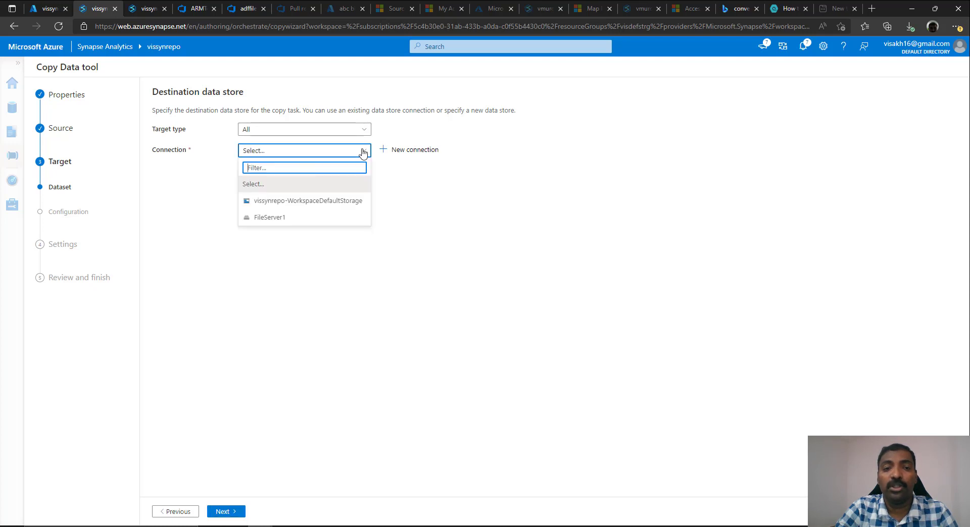
{"action": "left_click", "coordinate": [307, 200]}
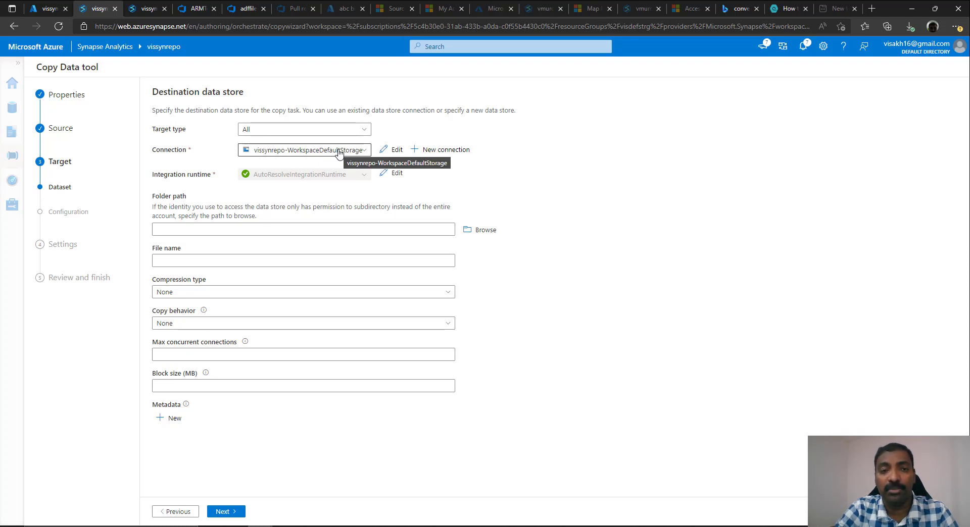
{"action": "left_click", "coordinate": [492, 237]}
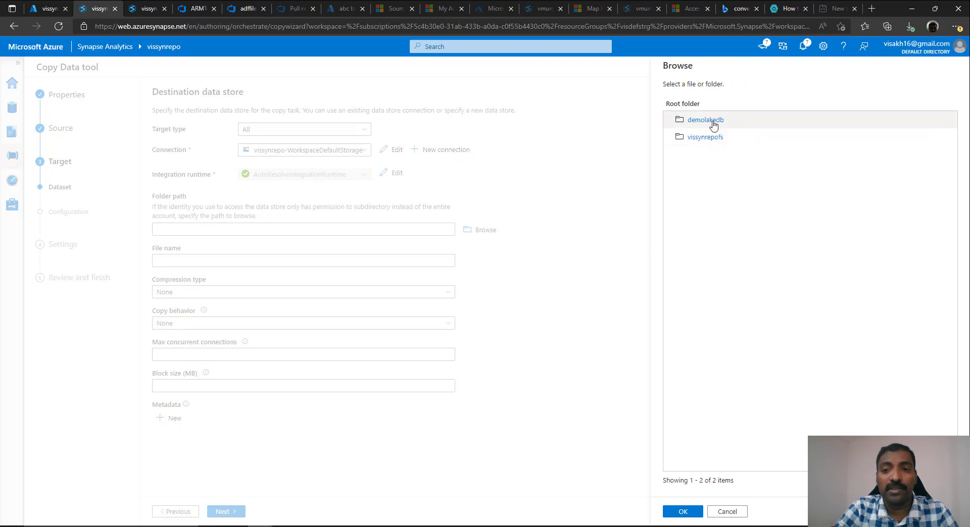
{"action": "left_click", "coordinate": [706, 137]}
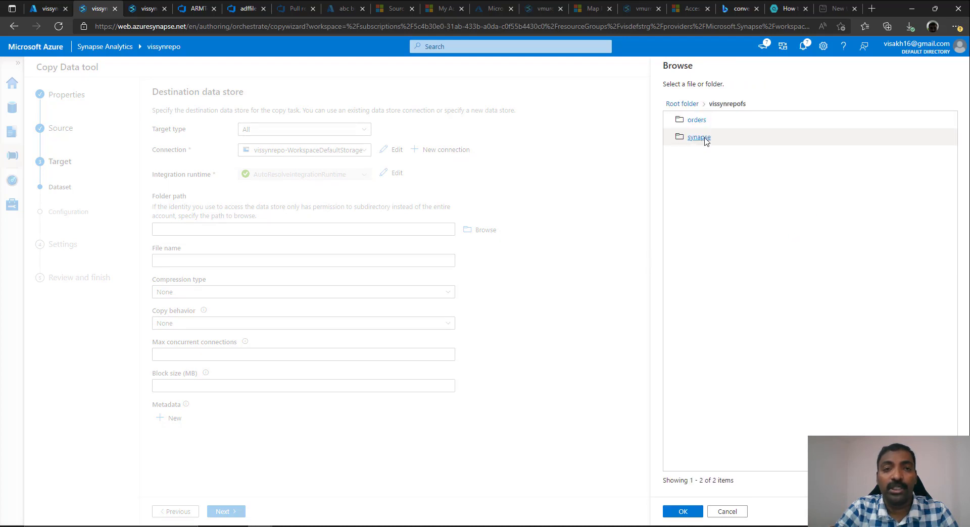
{"action": "left_click", "coordinate": [697, 120]}
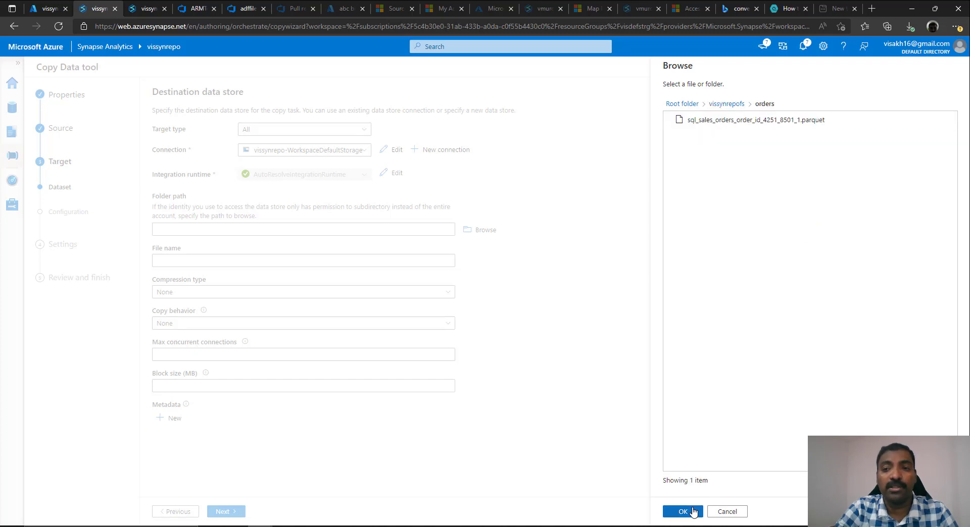
{"action": "left_click", "coordinate": [683, 512]}
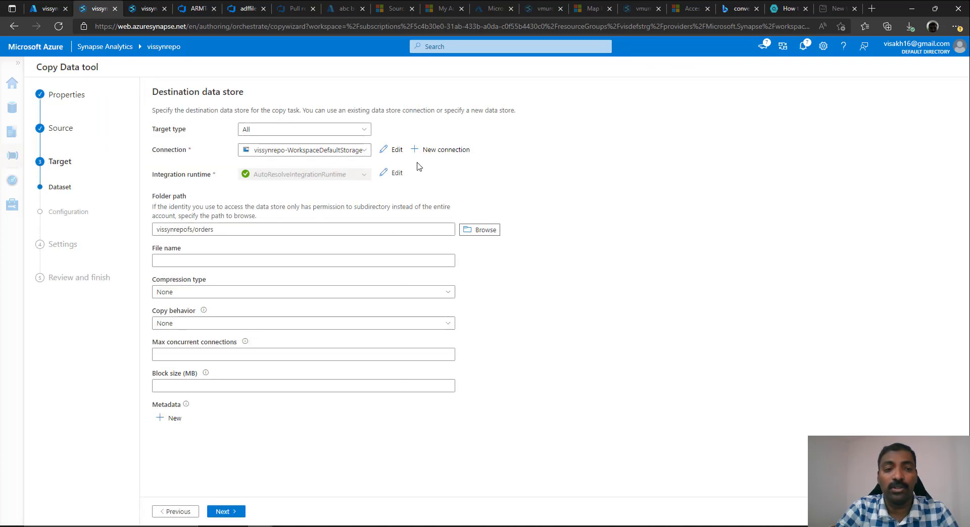
- Name the destination file orderdata.parquet and leave the copy behavior at None
{"action": "left_click", "coordinate": [291, 259]}
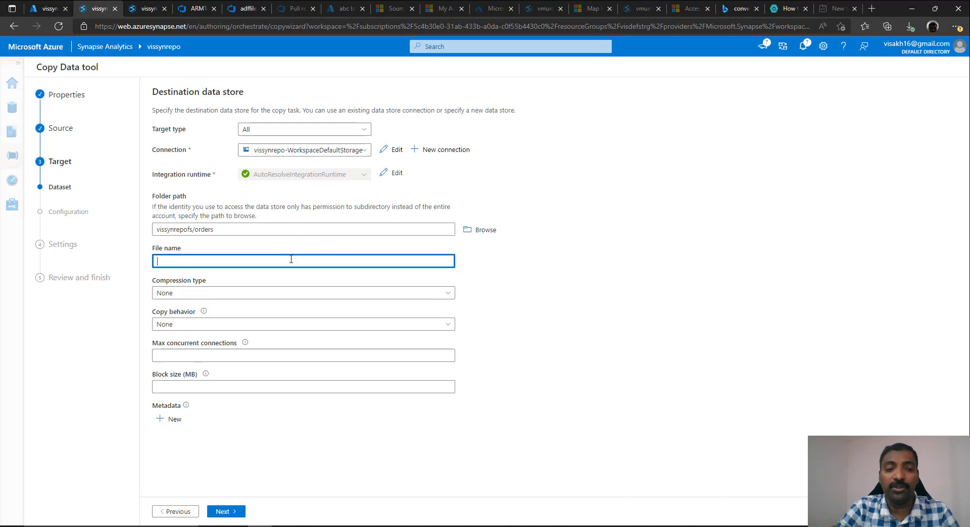
{"action": "type", "text": "order"}
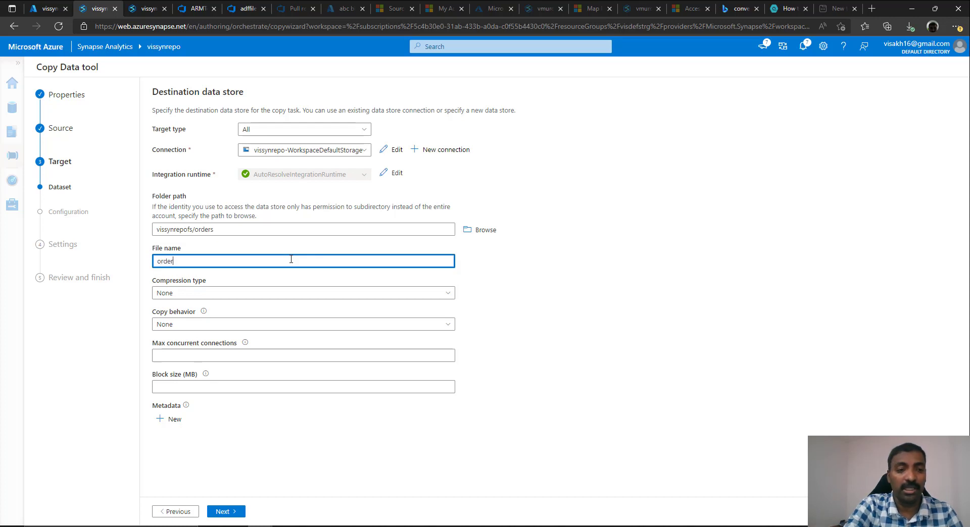
{"action": "type", "text": "data"}
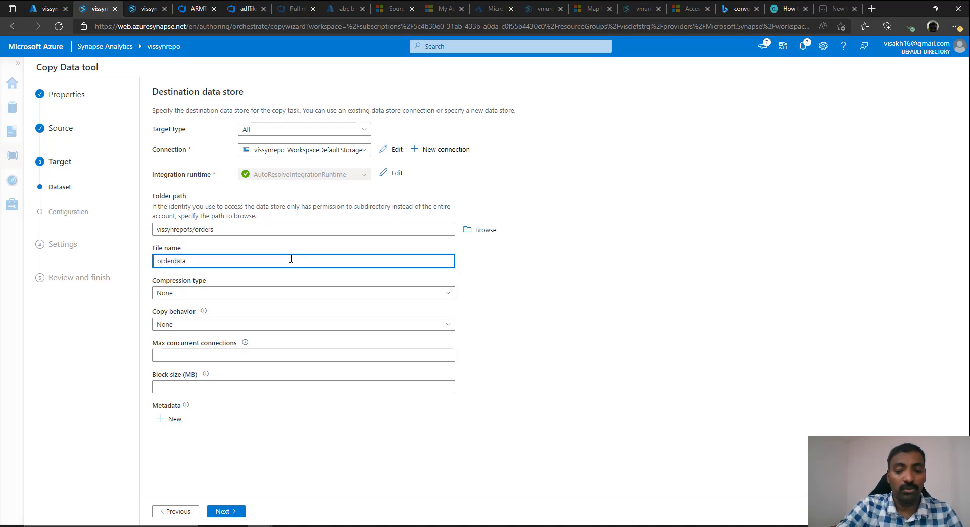
{"action": "type", "text": ".parquet"}
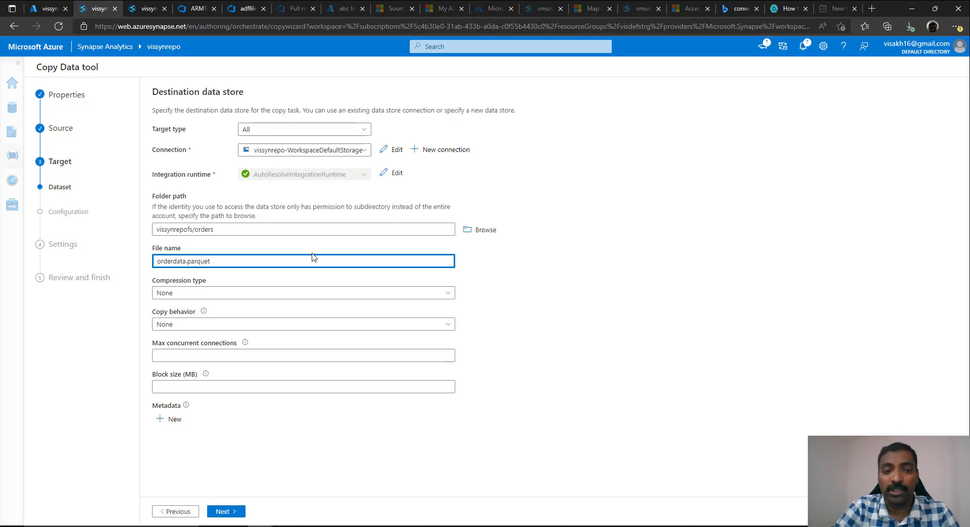
{"action": "left_click", "coordinate": [293, 323]}
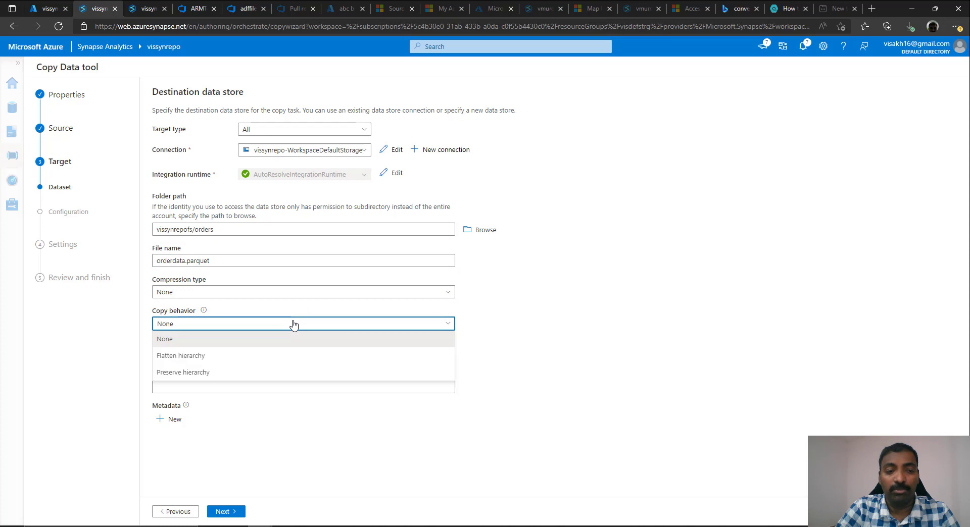
{"action": "left_click", "coordinate": [489, 312]}
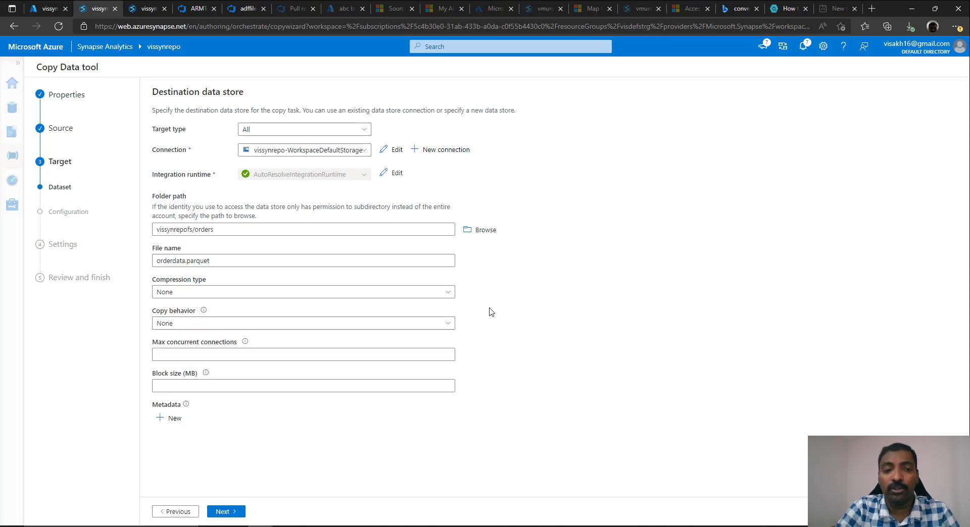
- Complete and deploy the copy task with its default settings, and check the run status of its pipeline
{"action": "left_click", "coordinate": [226, 511]}
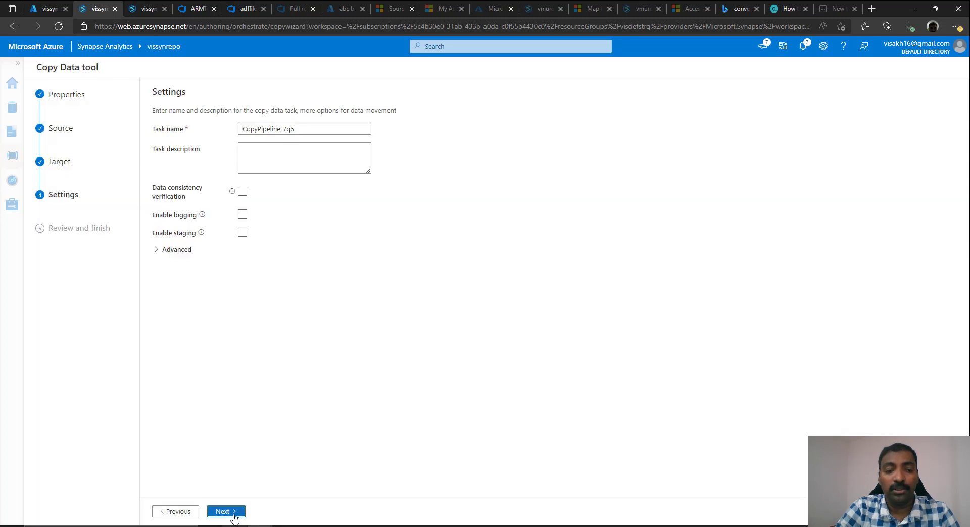
{"action": "left_click", "coordinate": [228, 511]}
{"action": "left_click", "coordinate": [226, 512]}
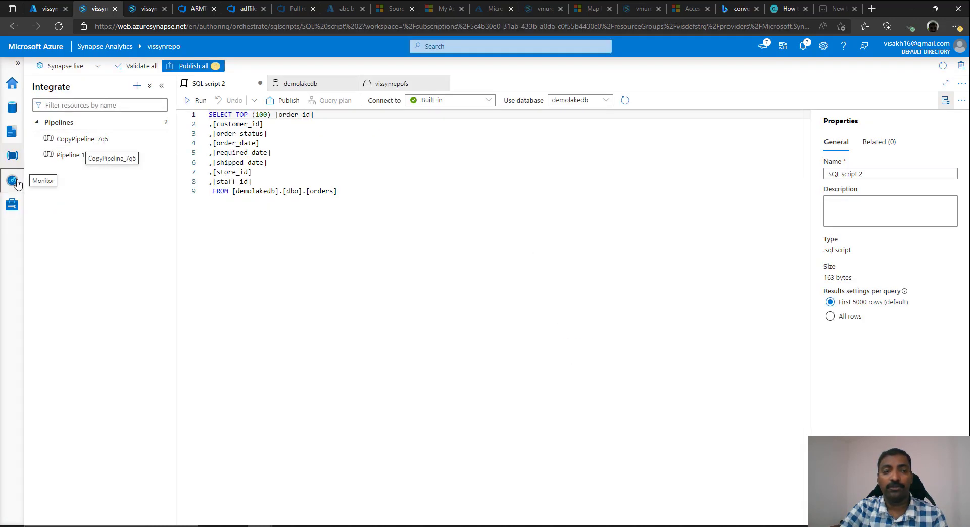
{"action": "left_click", "coordinate": [13, 180]}
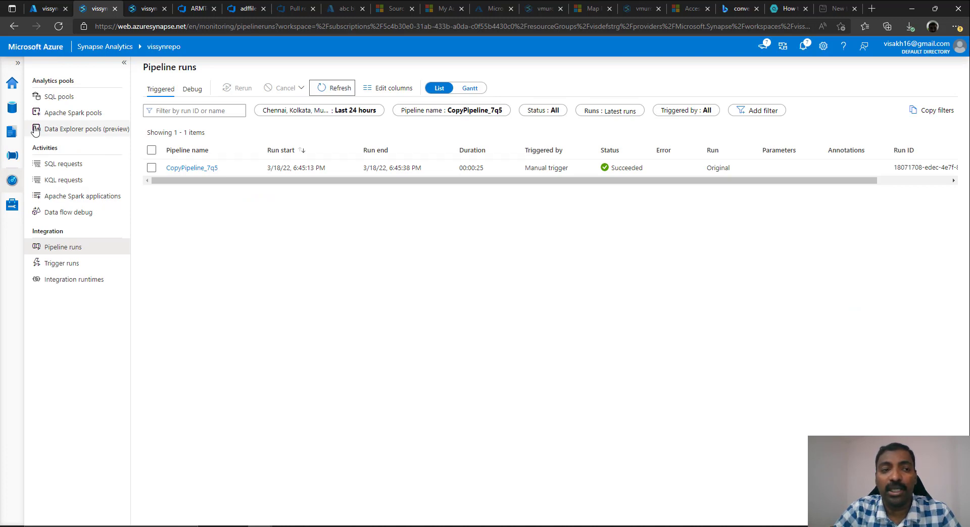
- Open the orders folder of the linked vissynrepofs container and check for the copied orderdata.parquet file
{"action": "left_click", "coordinate": [13, 107]}
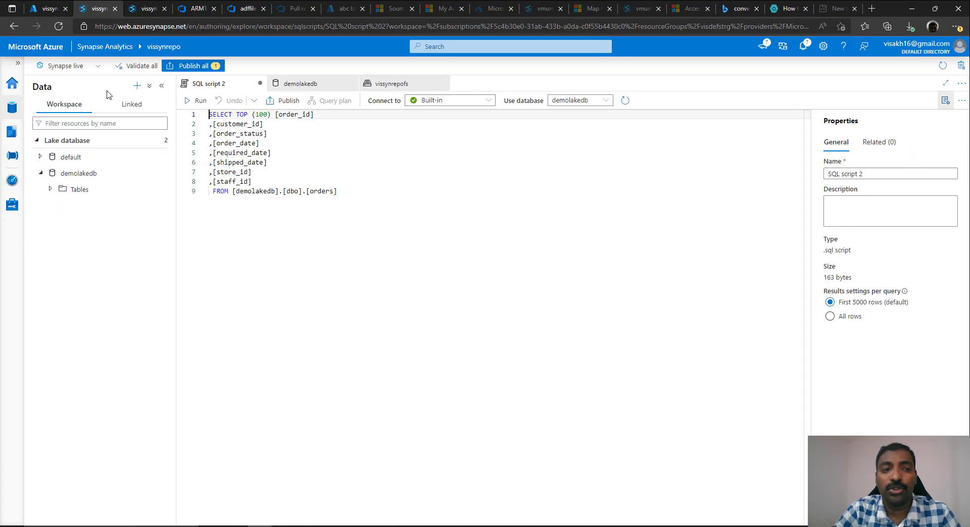
{"action": "left_click", "coordinate": [133, 106]}
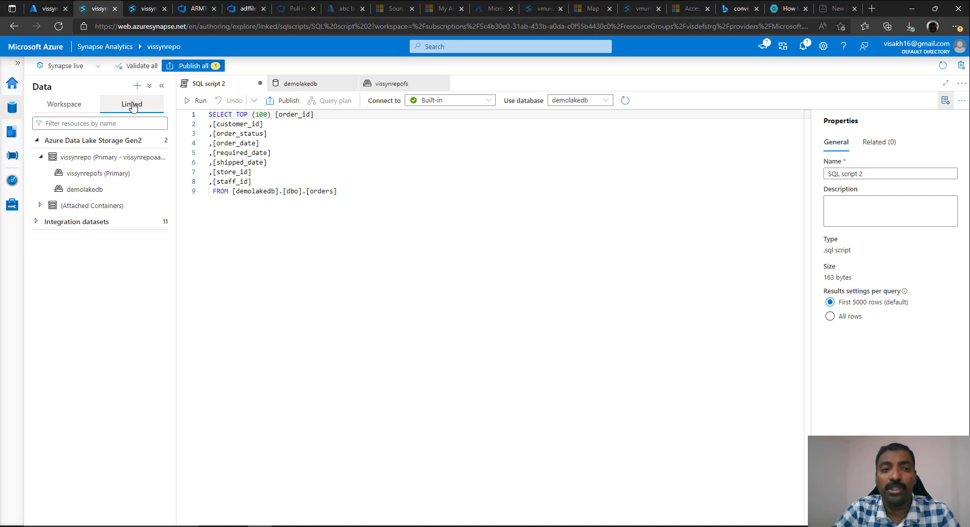
{"action": "left_click", "coordinate": [94, 176]}
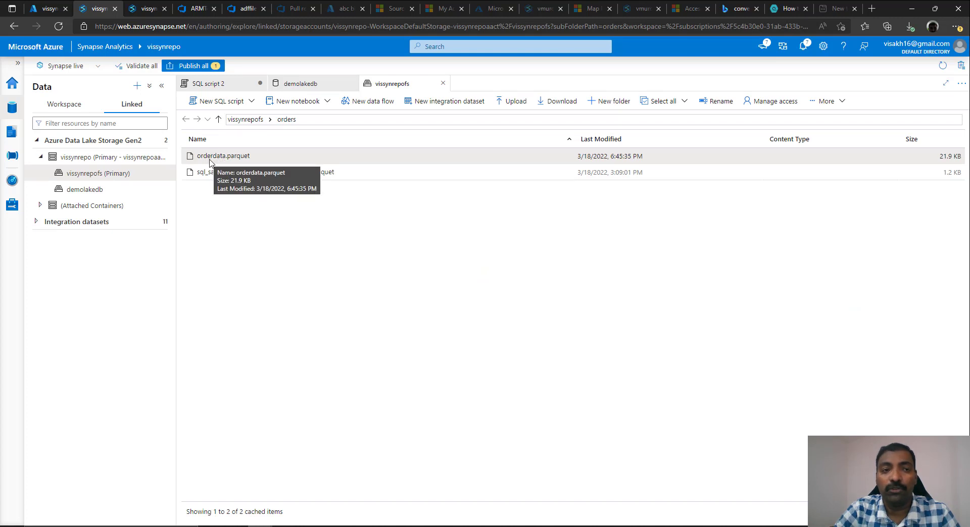
- Query the top 100 rows of the demolakedb orders table in a new SQL script and review the results
{"action": "left_click", "coordinate": [65, 106]}
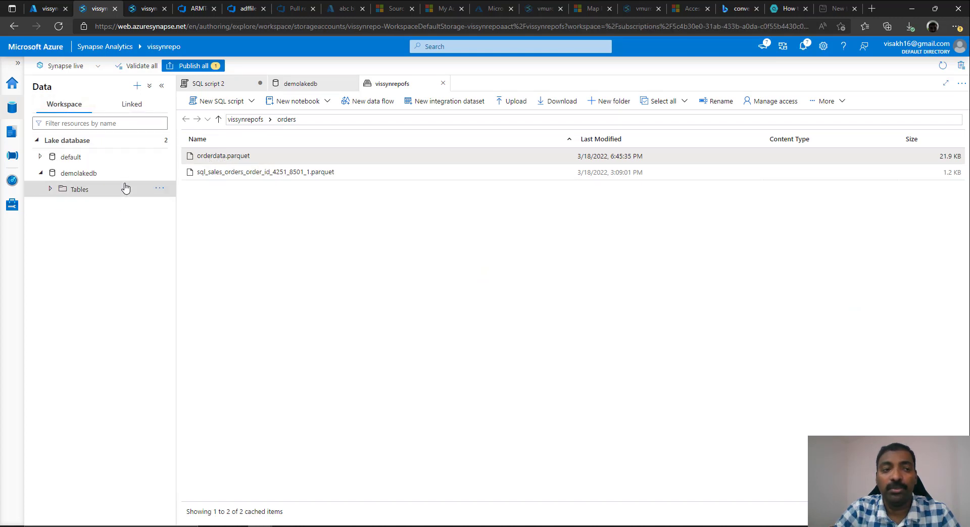
{"action": "left_click", "coordinate": [50, 190]}
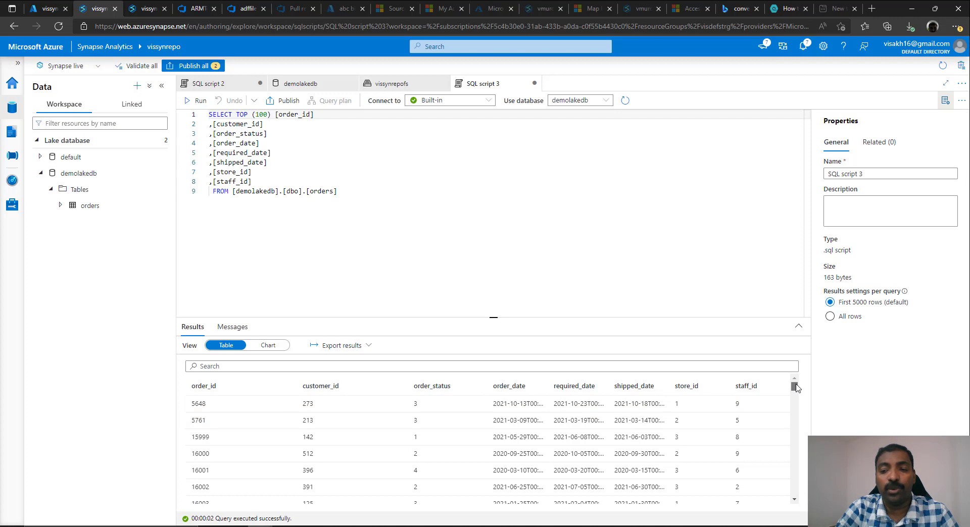
{"action": "left_click_drag", "start_coordinate": [795, 387], "coordinate": [796, 396]}
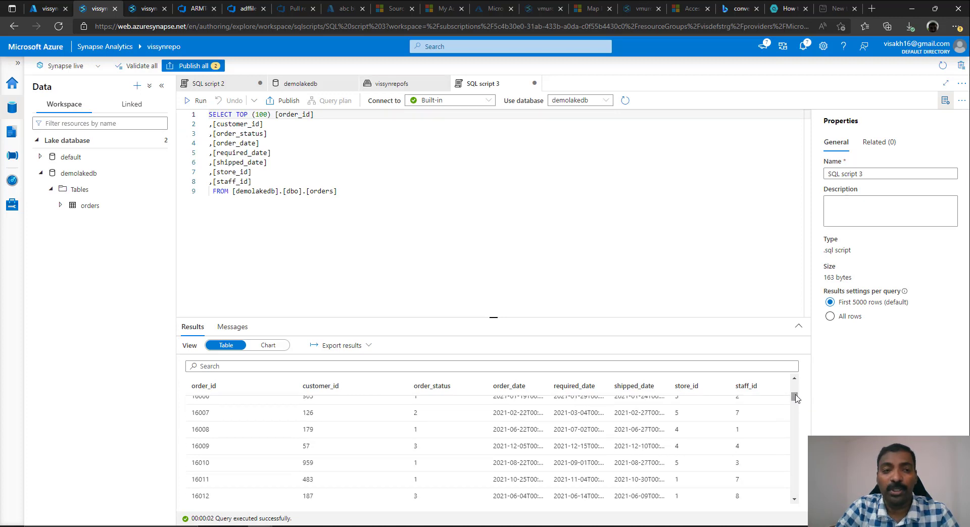
- Replace the TOP (100) column list with COUNT(*) in the orders query and run it
{"action": "left_click_drag", "start_coordinate": [236, 114], "coordinate": [266, 179]}
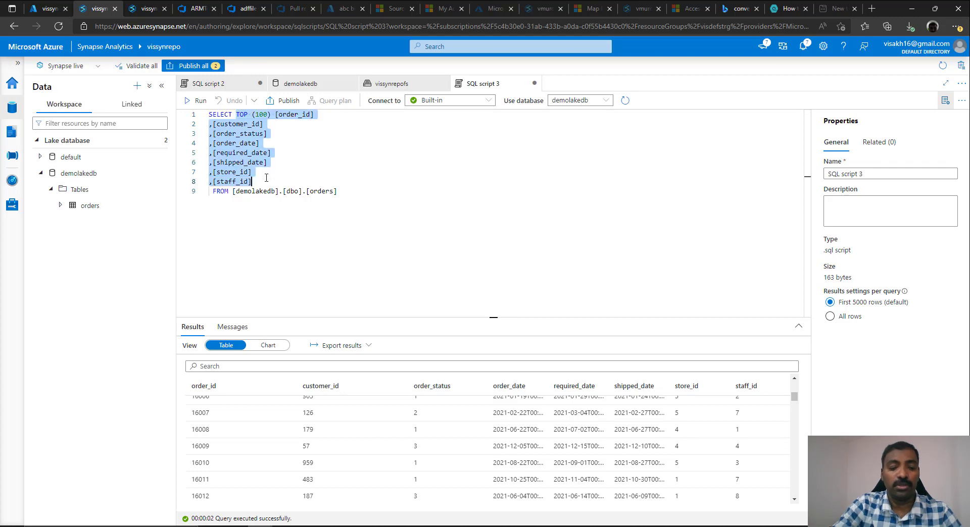
{"action": "key", "text": "Delete"}
{"action": "type", "text": "COUNT"}
{"action": "type", "text": "(*)"}
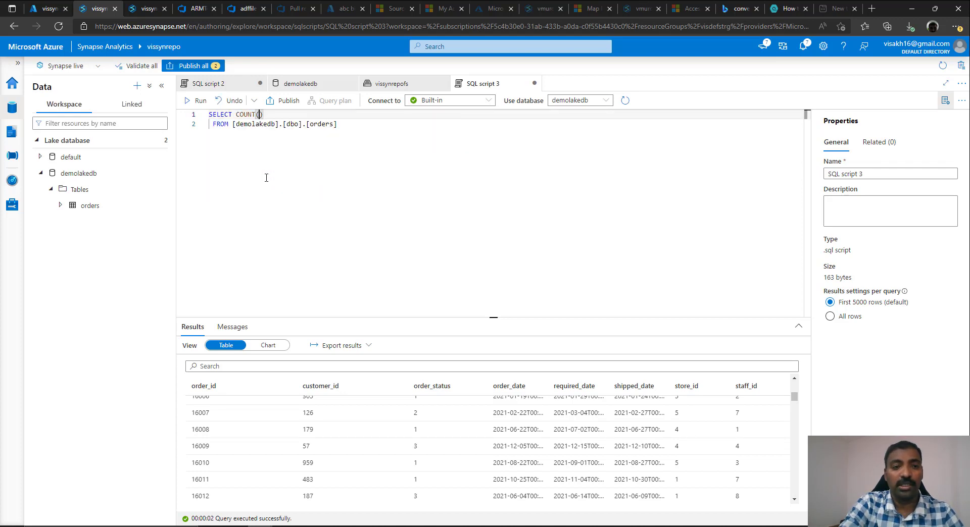
{"action": "left_click", "coordinate": [195, 102]}
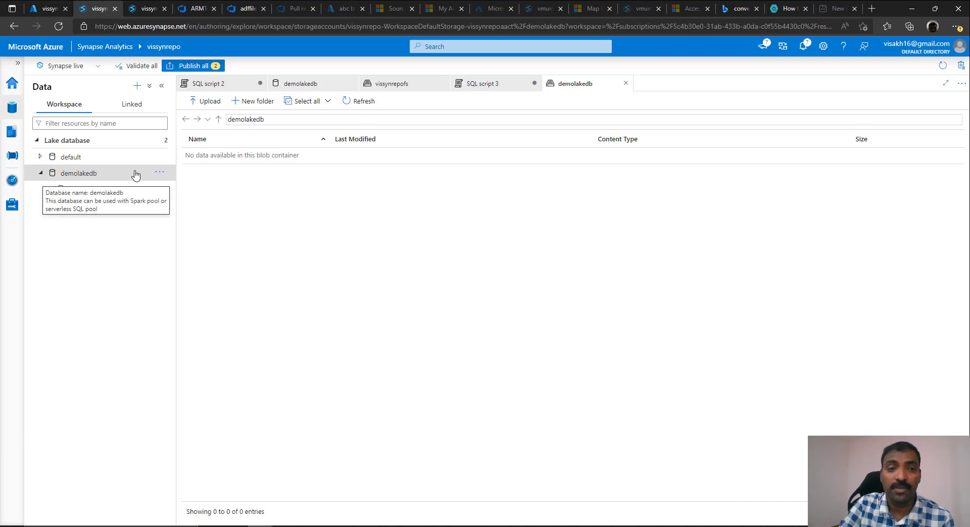
- Open the demolakedb lake database in the designer and add a custom table
{"action": "left_click", "coordinate": [159, 174]}
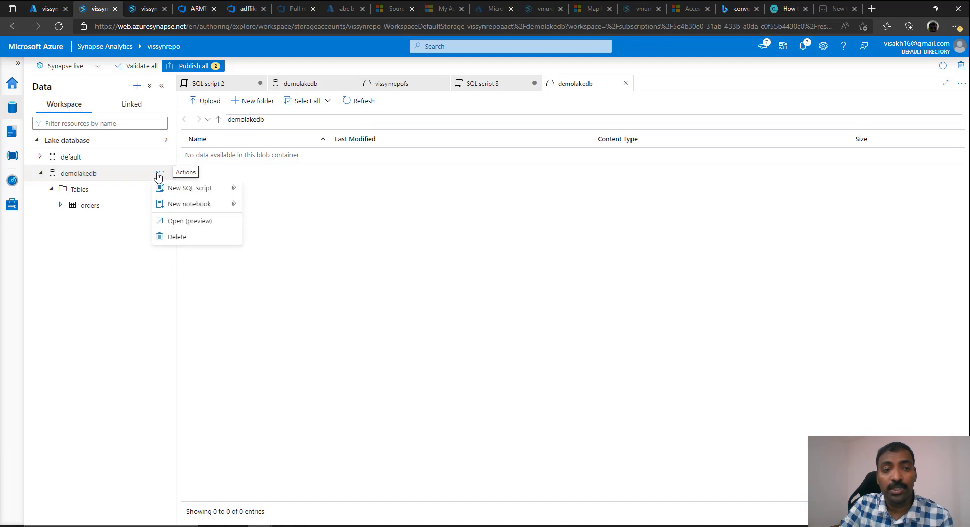
{"action": "left_click", "coordinate": [194, 227]}
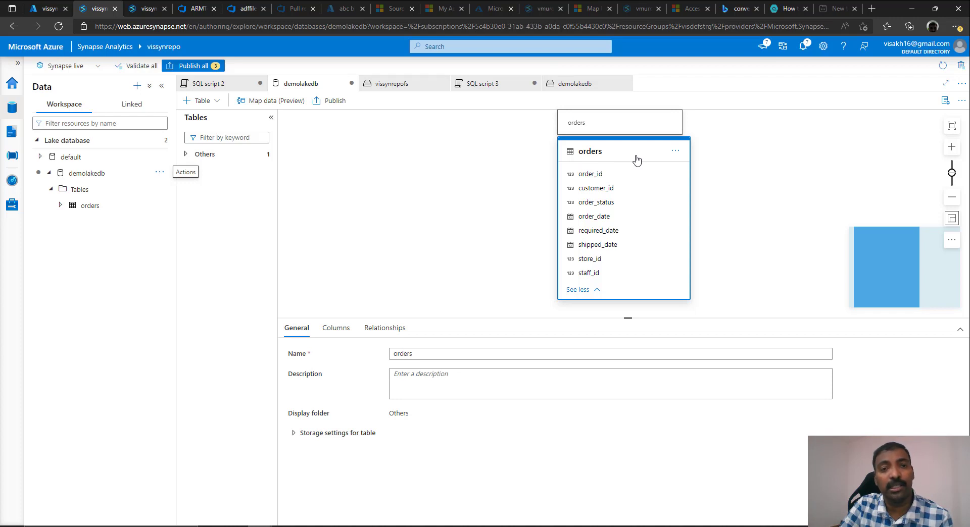
{"action": "left_click", "coordinate": [218, 102]}
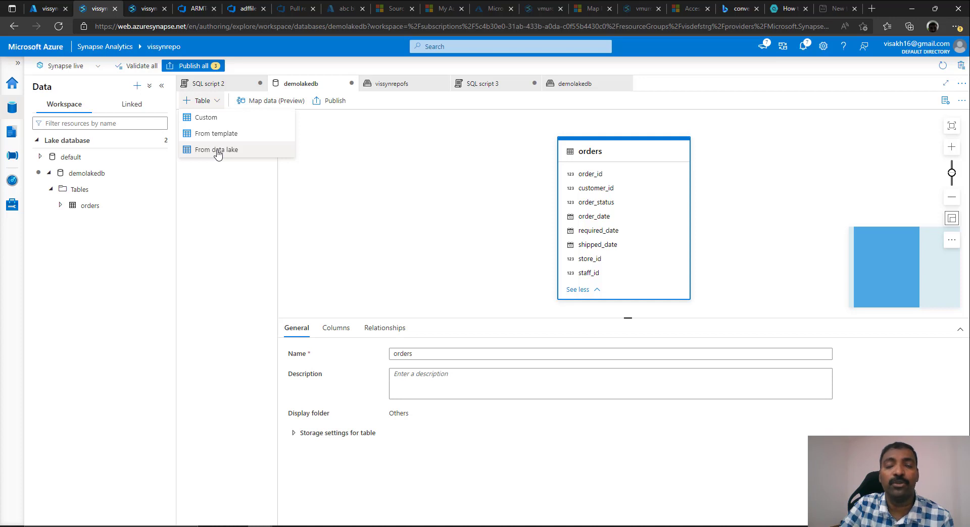
{"action": "left_click", "coordinate": [212, 119]}
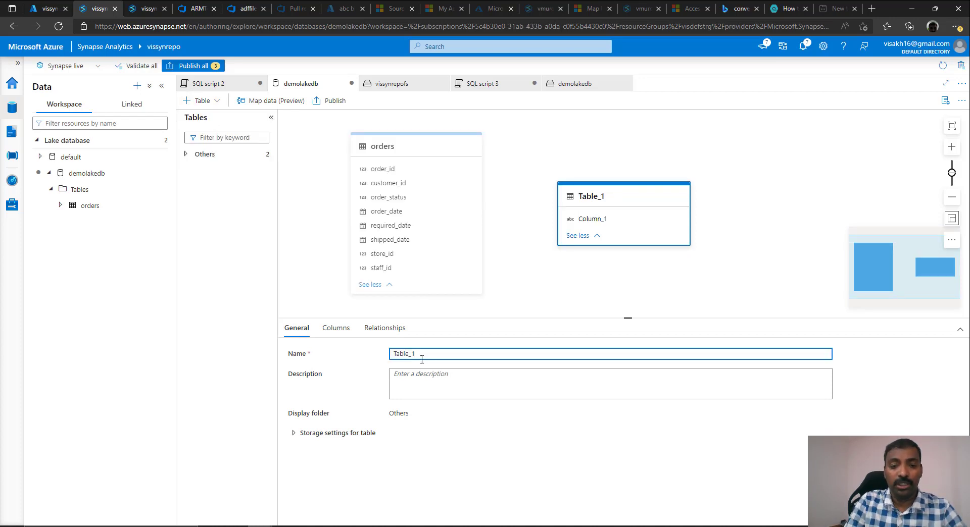
- Name the new table orderitems and review its inherited storage settings
{"action": "left_click_drag", "start_coordinate": [418, 356], "coordinate": [367, 358]}
{"action": "type", "text": "orde"}
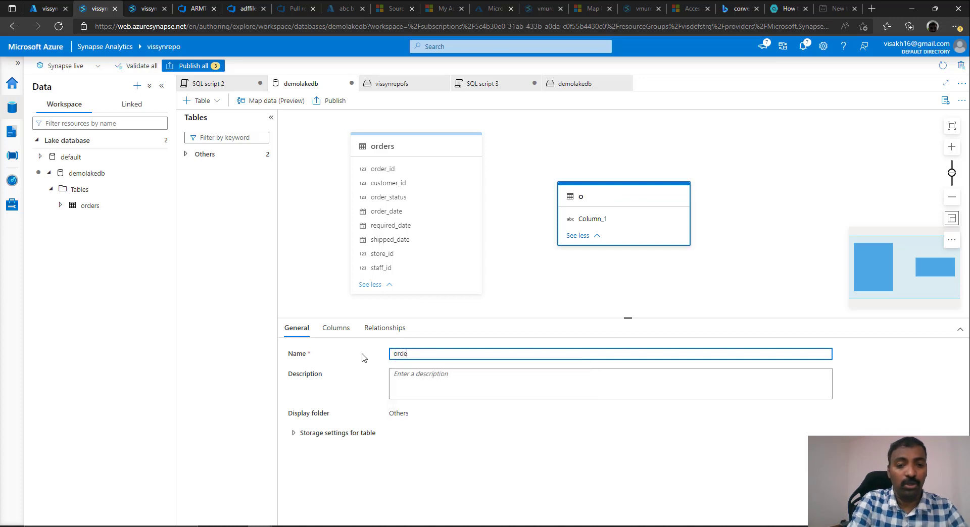
{"action": "type", "text": "ritems"}
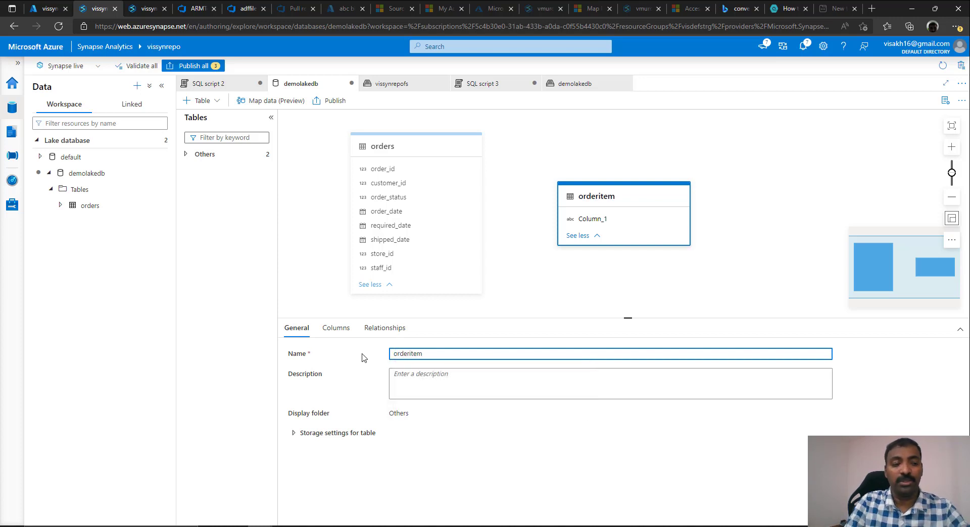
{"action": "left_click", "coordinate": [296, 433]}
{"action": "scroll", "coordinate": [831, 388], "scroll_direction": "down", "scroll_amount": 1}
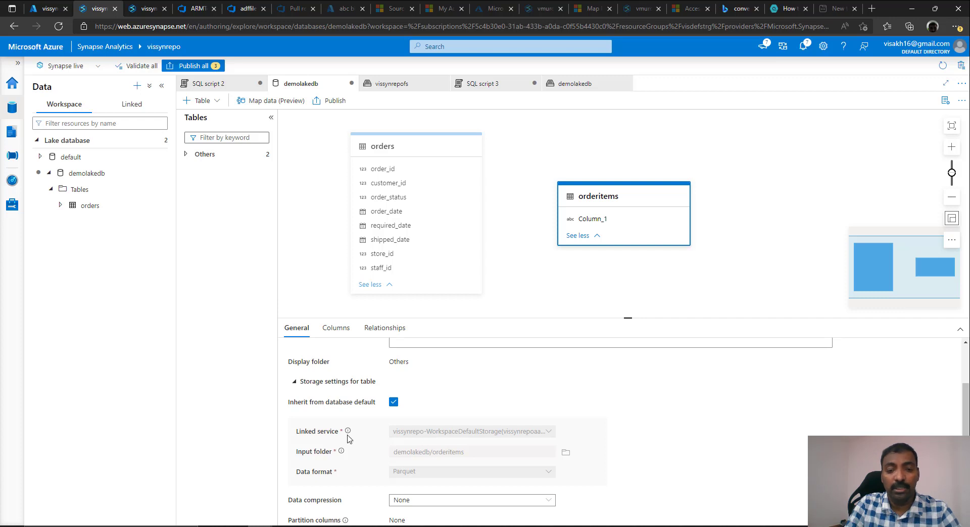
{"action": "mouse_move", "coordinate": [346, 438]}
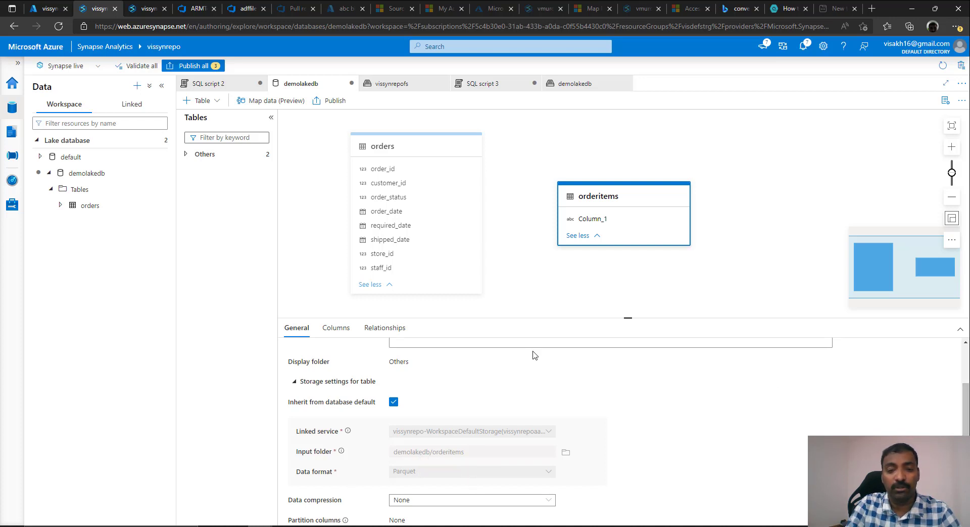
- Rename the orderitems table's default column item_id, make it the primary key and set its data type to integer
{"action": "left_click", "coordinate": [333, 332]}
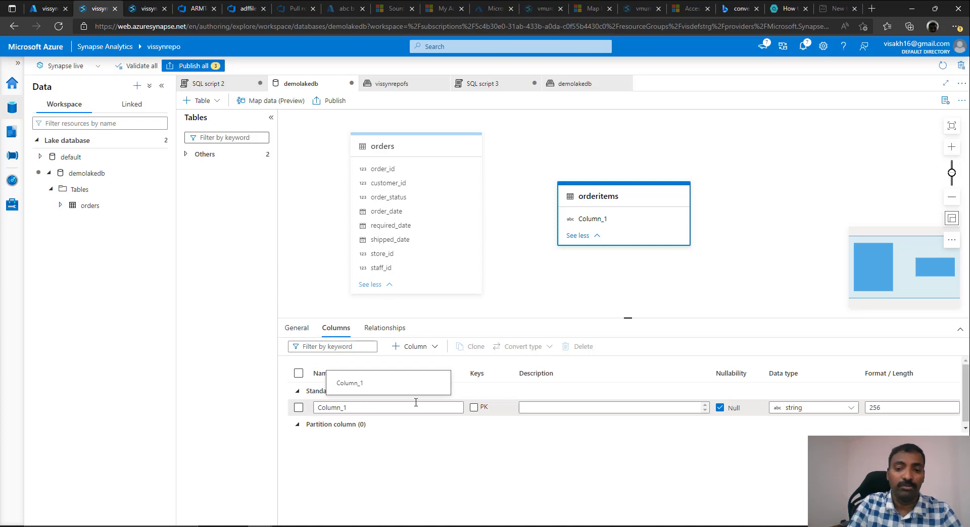
{"action": "left_click_drag", "start_coordinate": [358, 408], "coordinate": [284, 412]}
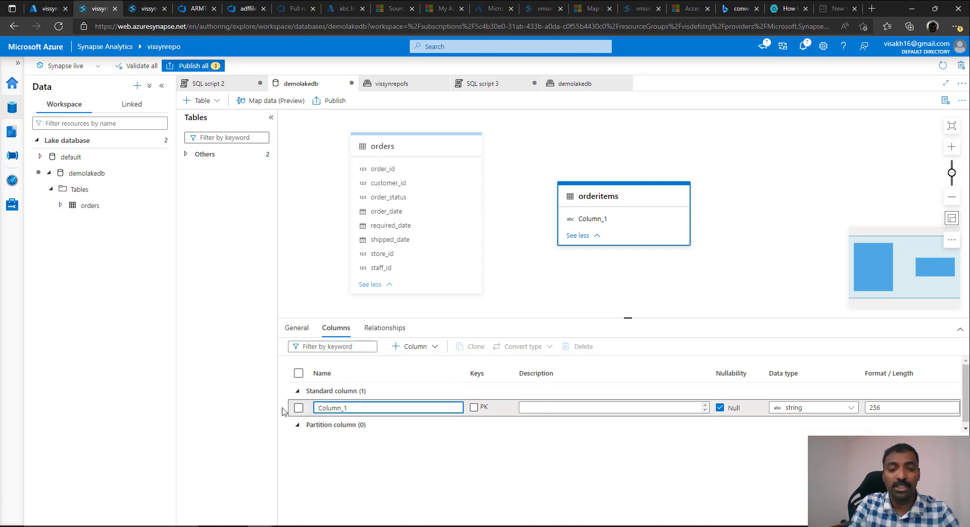
{"action": "left_click", "coordinate": [356, 406]}
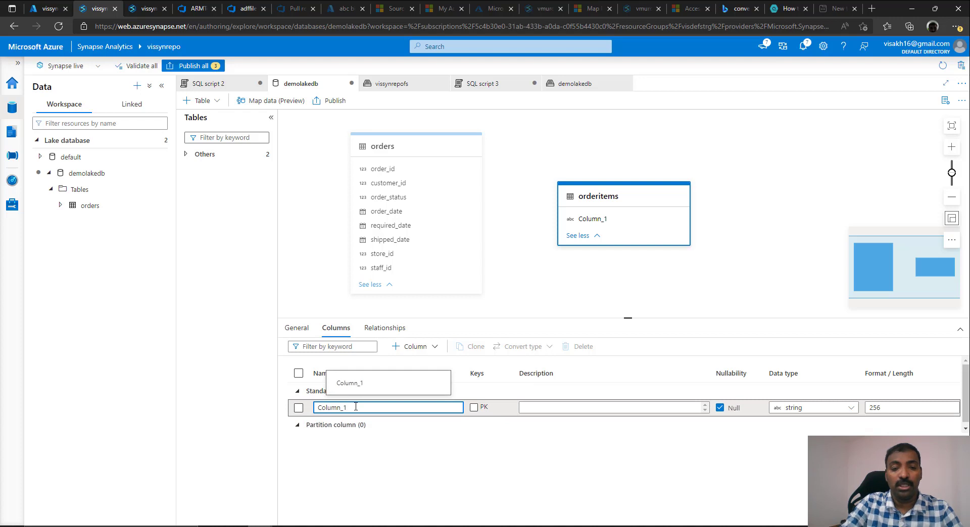
{"action": "double_click", "coordinate": [355, 406]}
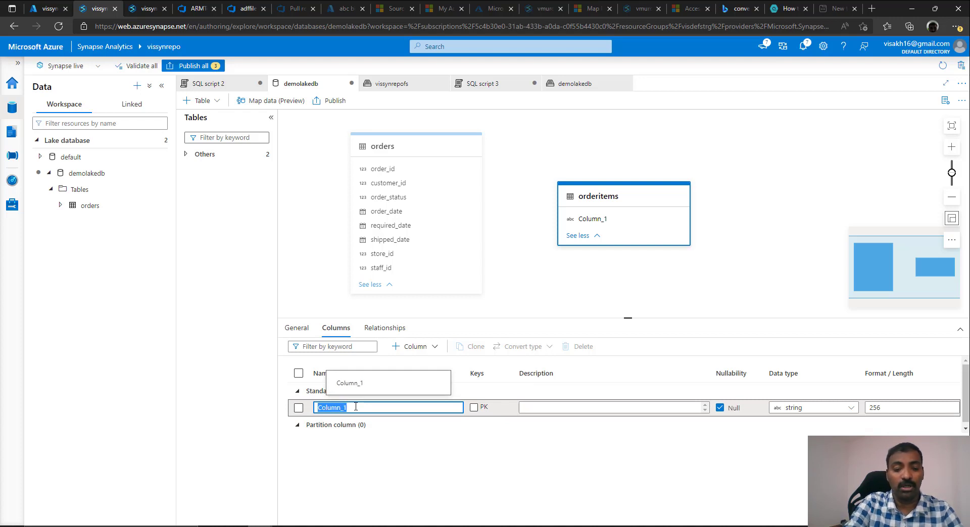
{"action": "type", "text": "item_i"}
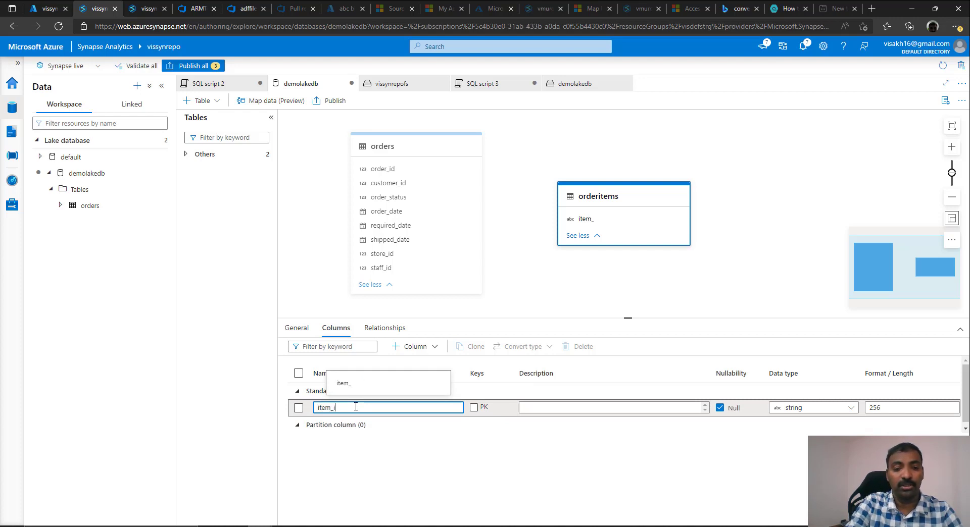
{"action": "type", "text": "d"}
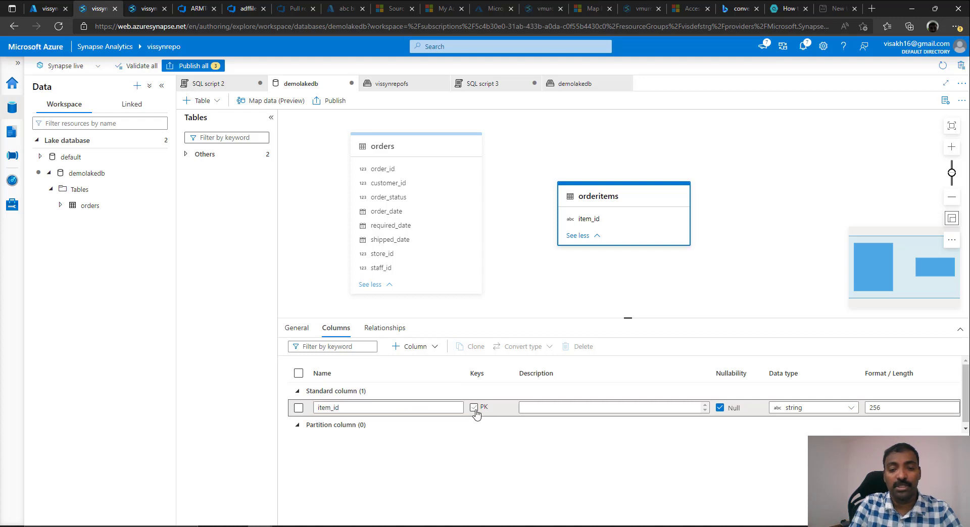
{"action": "left_click", "coordinate": [474, 408]}
{"action": "left_click", "coordinate": [793, 408]}
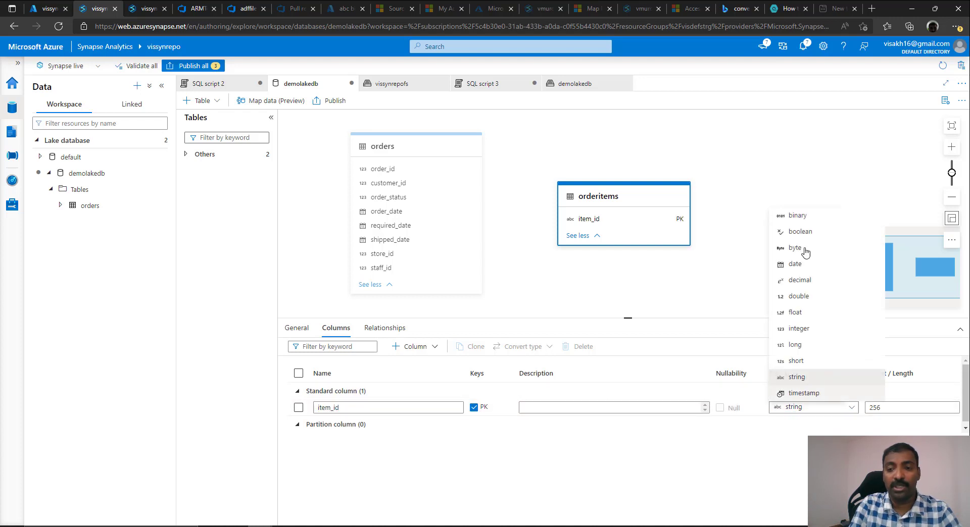
{"action": "left_click", "coordinate": [799, 328]}
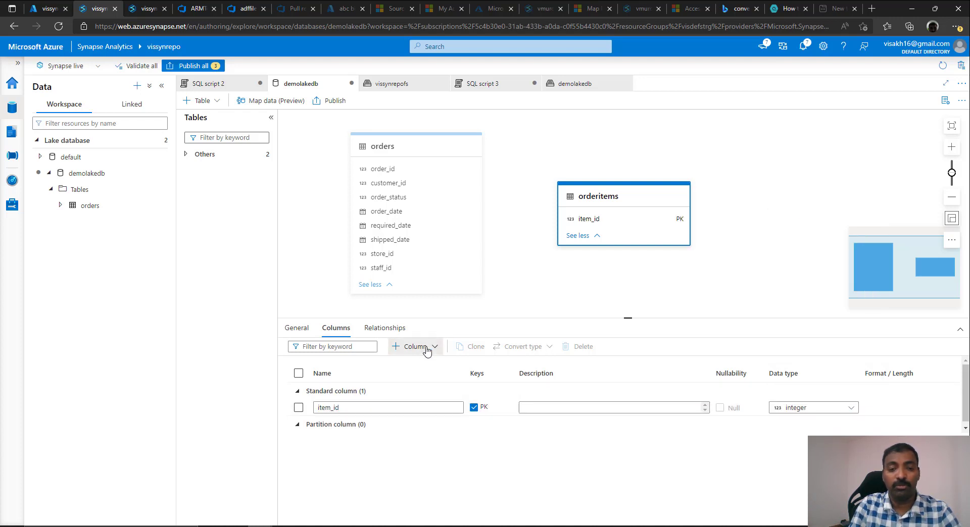
- Add a new standard column named order_id to the orderitems table and set its data type to integer
{"action": "left_click", "coordinate": [426, 349]}
{"action": "left_click", "coordinate": [428, 364]}
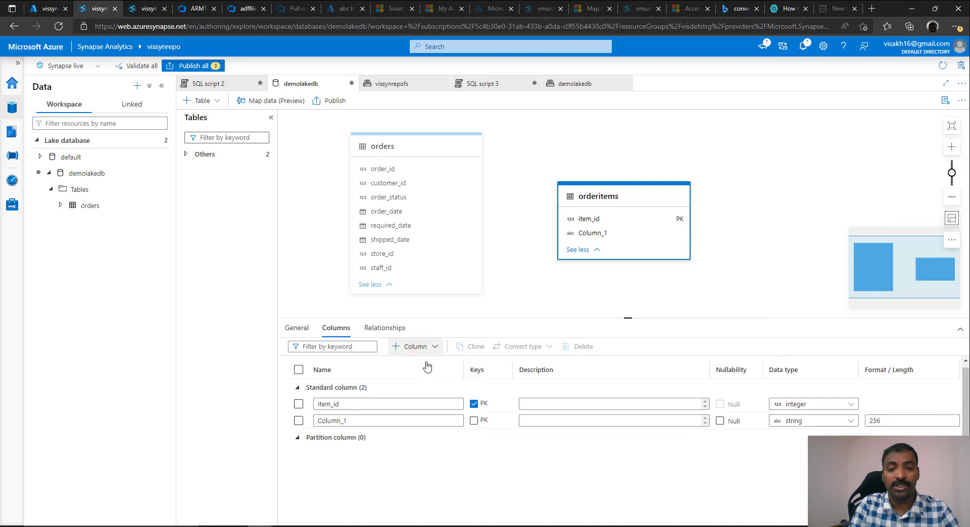
{"action": "left_click", "coordinate": [355, 421]}
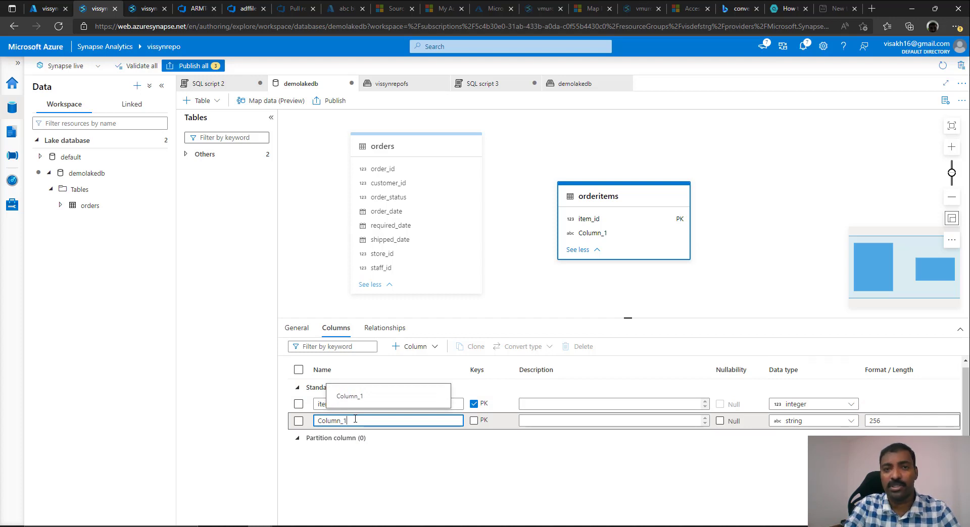
{"action": "double_click", "coordinate": [355, 420]}
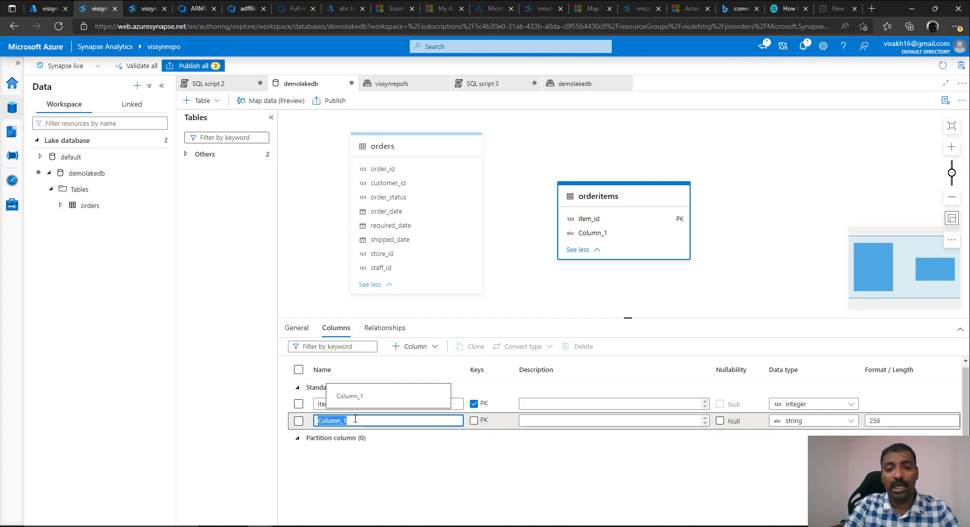
{"action": "key", "text": "BackSpace"}
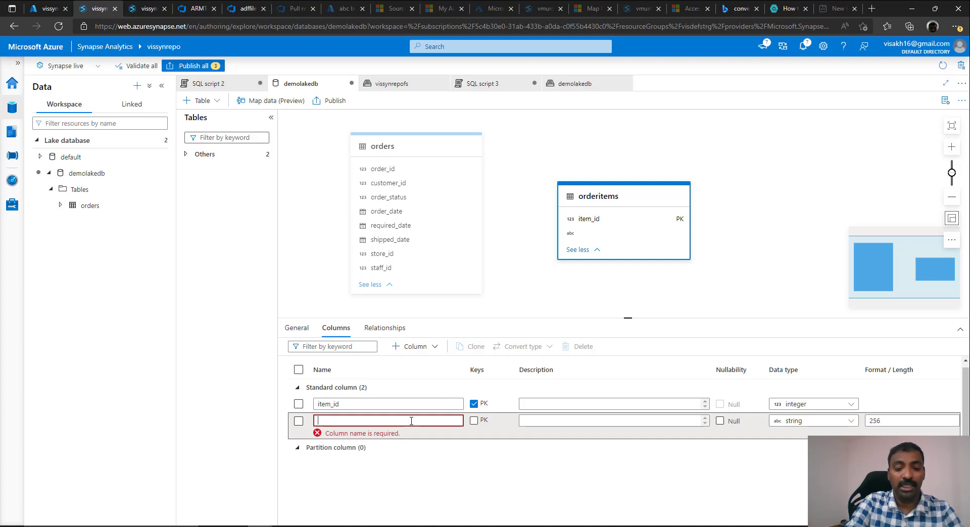
{"action": "type", "text": "order_"}
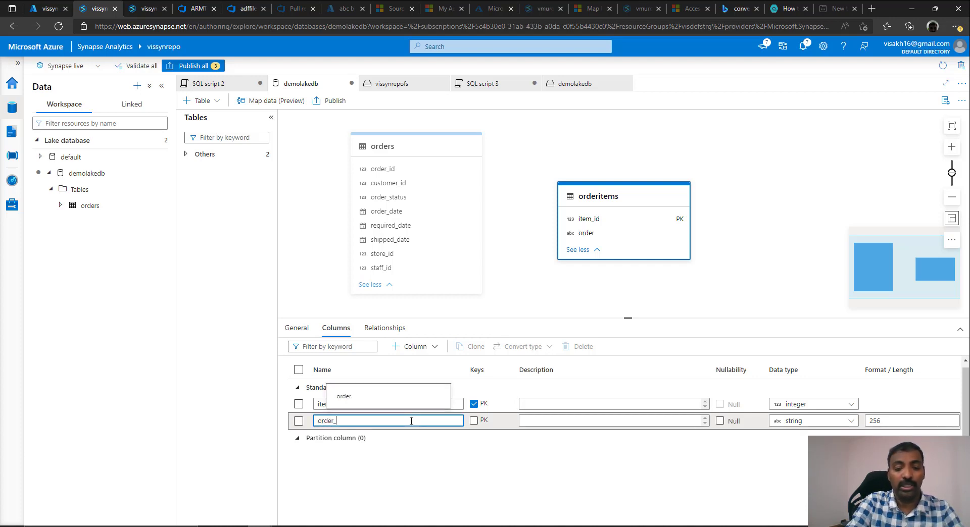
{"action": "type", "text": "id"}
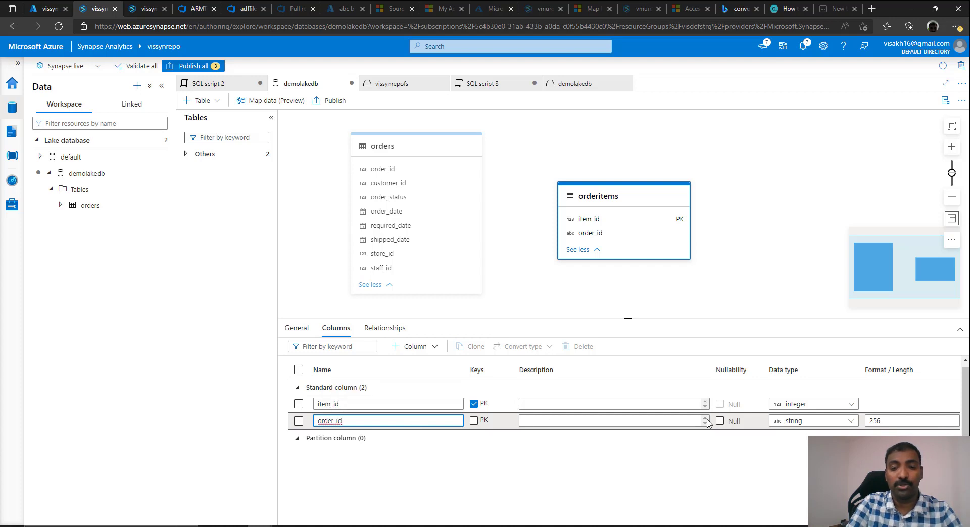
{"action": "left_click", "coordinate": [795, 422]}
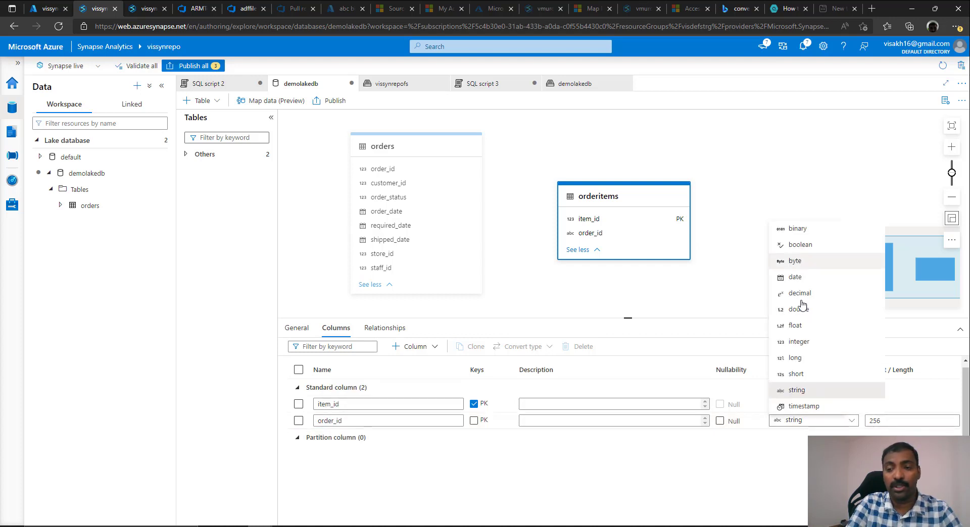
{"action": "left_click", "coordinate": [800, 341]}
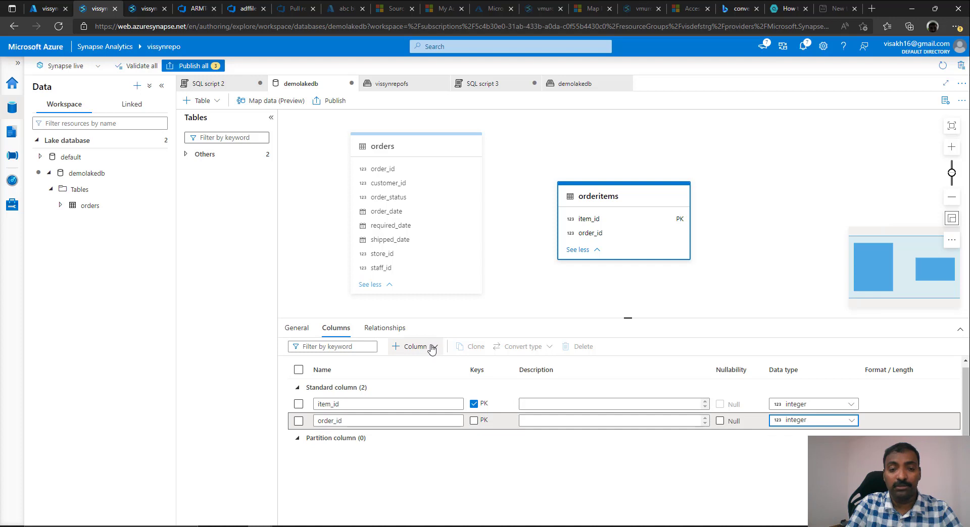
- Add a product_id column to the orderitems table with the integer data type
{"action": "left_click", "coordinate": [433, 347]}
{"action": "left_click", "coordinate": [424, 369]}
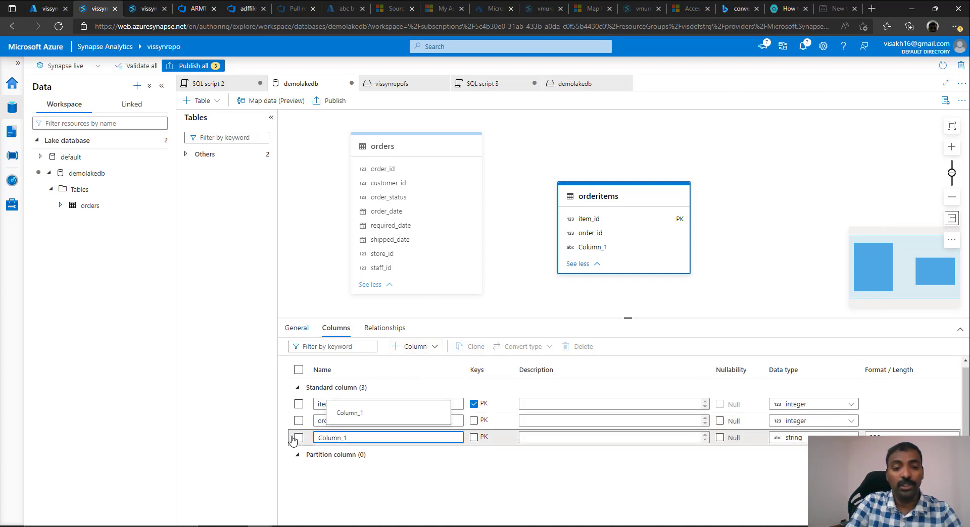
{"action": "left_click", "coordinate": [351, 437]}
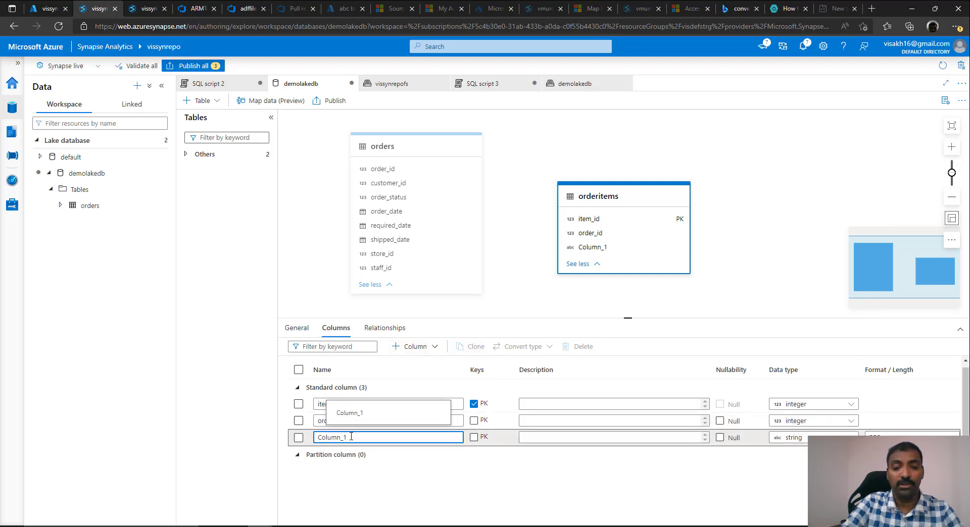
{"action": "key", "text": "ctrl+a"}
{"action": "type", "text": "product"}
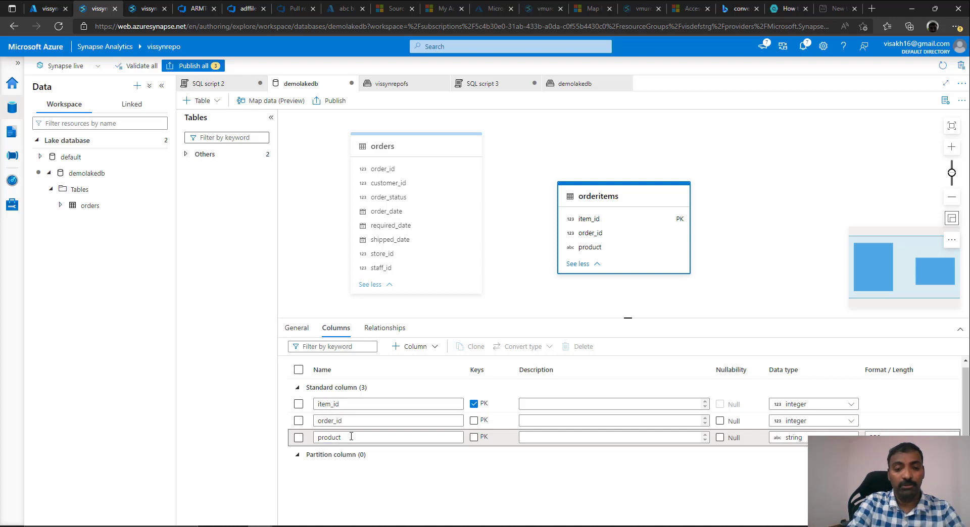
{"action": "type", "text": "_id"}
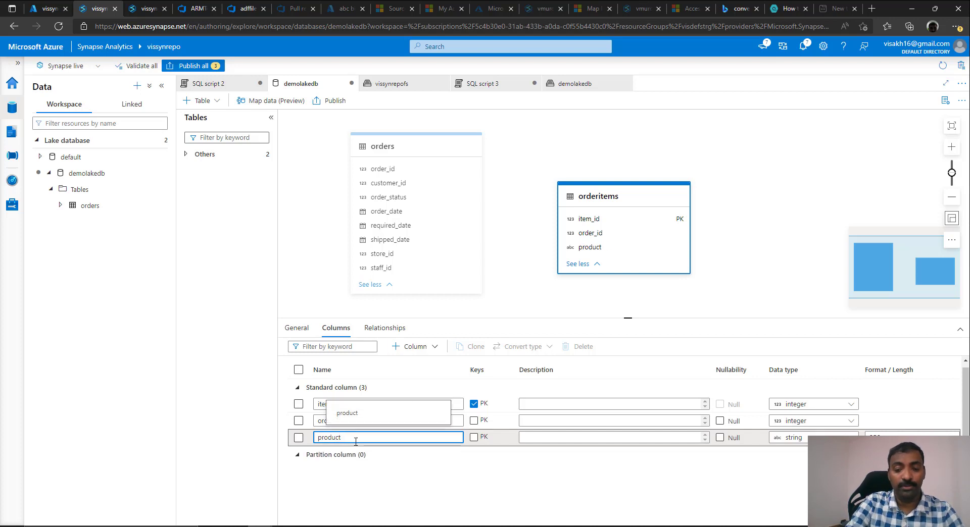
- Add a quantity column to the orderitems table and set its data type to integer
{"action": "left_click", "coordinate": [423, 352]}
{"action": "left_click", "coordinate": [358, 453]}
{"action": "key", "text": "ctrl+a"}
{"action": "type", "text": "q"}
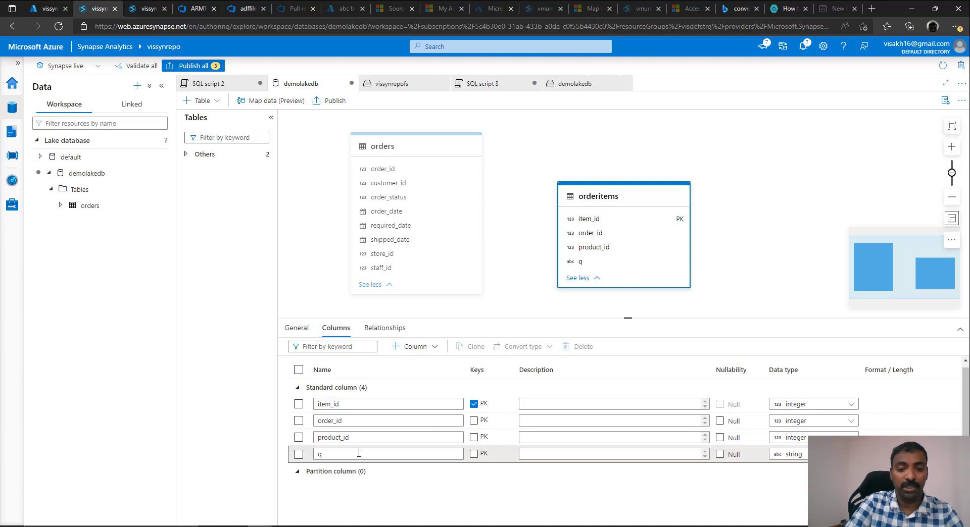
{"action": "type", "text": "uantity"}
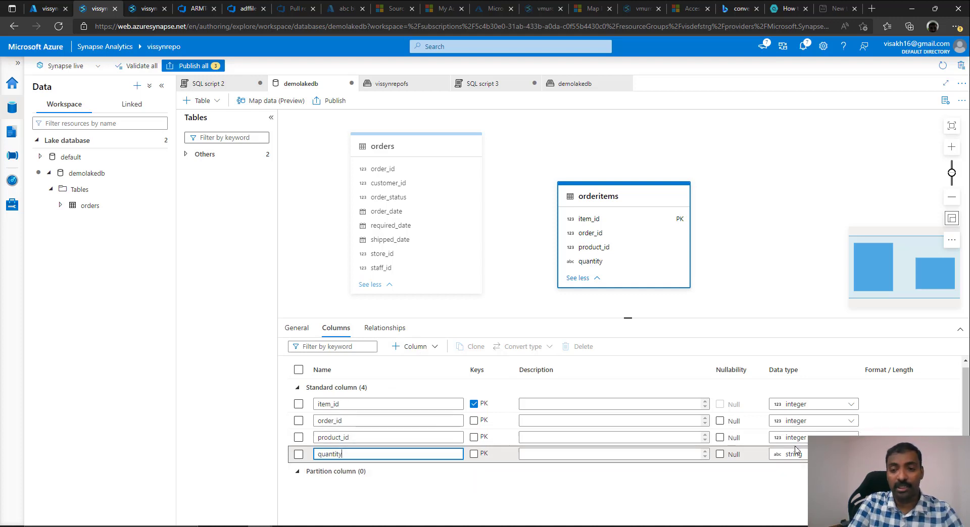
{"action": "left_click", "coordinate": [800, 459]}
{"action": "left_click", "coordinate": [803, 380]}
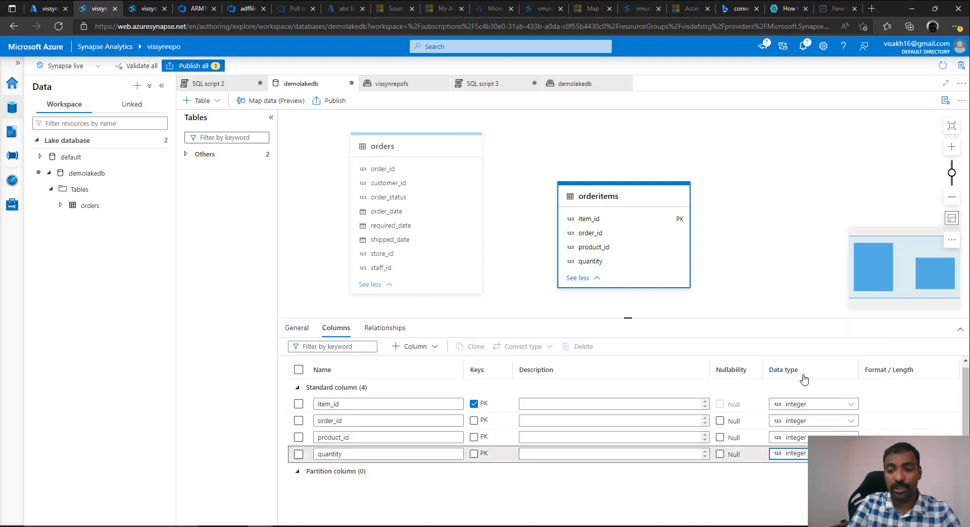
- Add a list_price column to the orderitems table and set its data type to decimal
{"action": "left_click", "coordinate": [429, 350]}
{"action": "left_click", "coordinate": [428, 348]}
{"action": "left_click", "coordinate": [423, 364]}
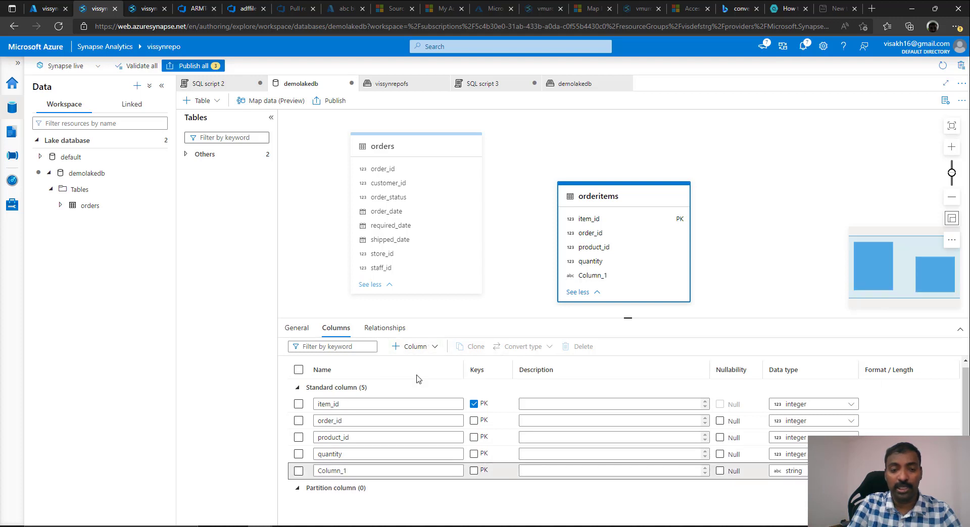
{"action": "double_click", "coordinate": [363, 472]}
{"action": "type", "text": "li"}
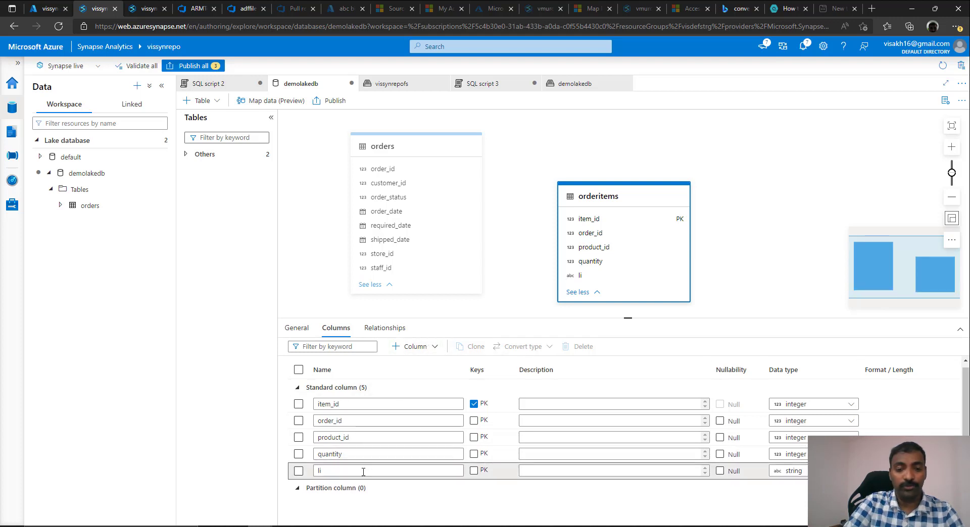
{"action": "left_click", "coordinate": [363, 471]}
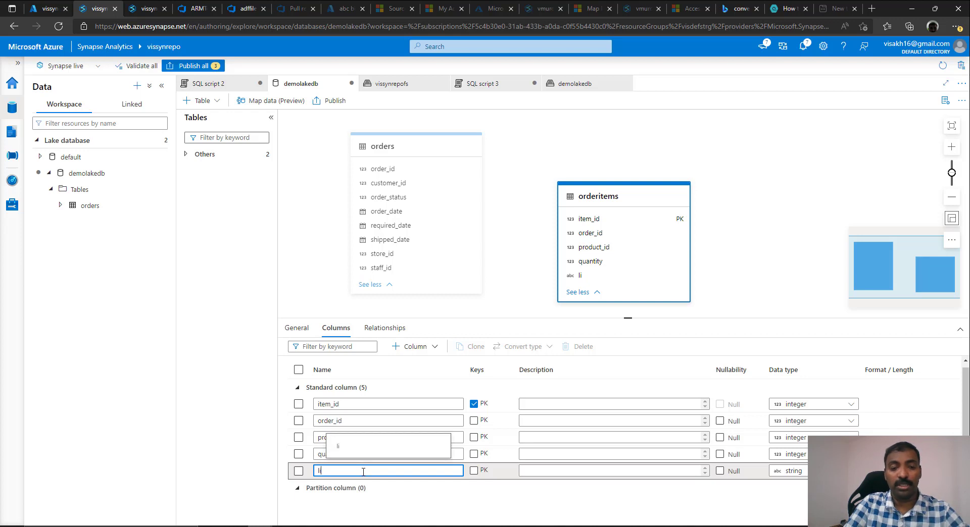
{"action": "type", "text": "s"}
{"action": "key", "text": "Tab"}
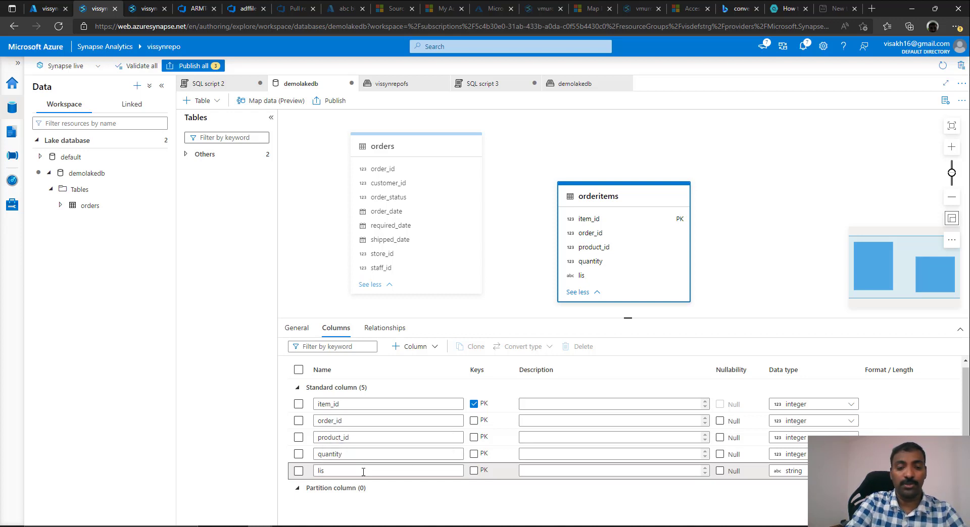
{"action": "left_click", "coordinate": [343, 472]}
{"action": "type", "text": "t"}
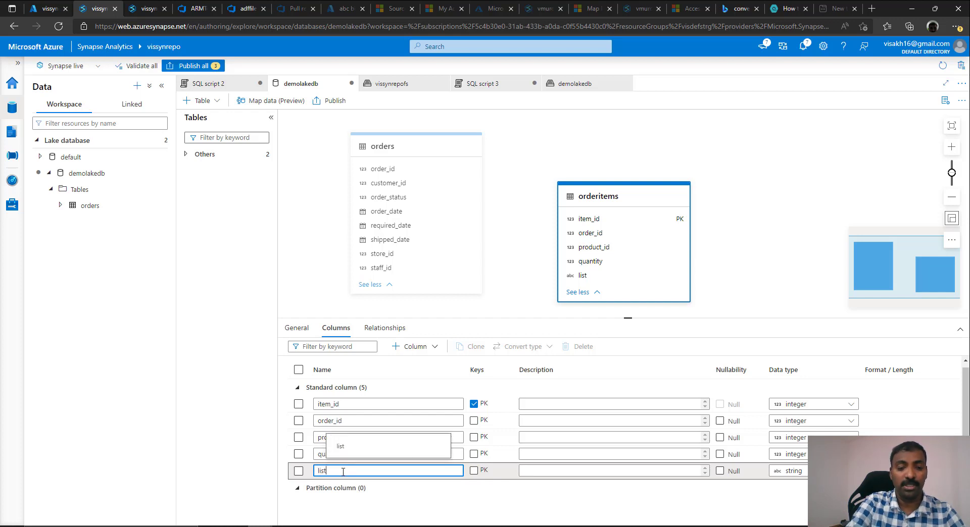
{"action": "type", "text": "_Price"}
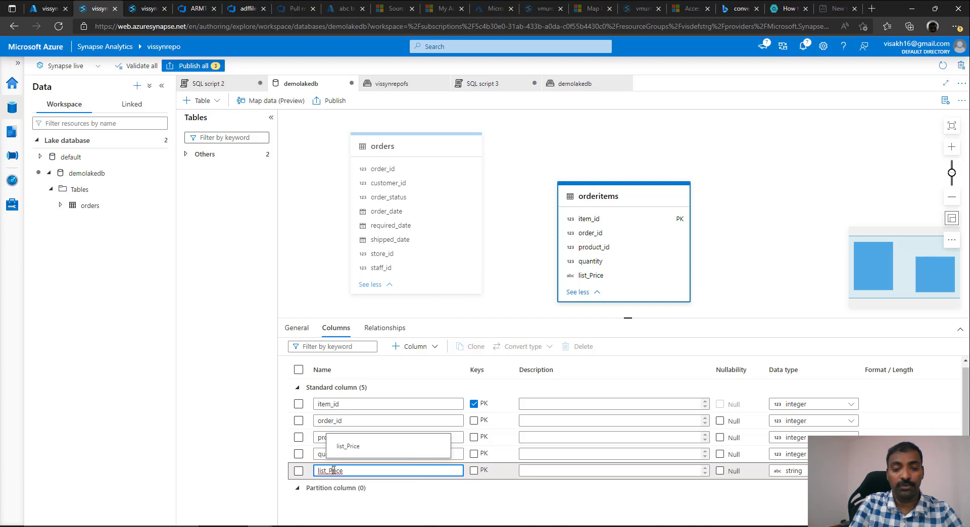
{"action": "left_click", "coordinate": [334, 471]}
{"action": "key", "text": "BackSpace"}
{"action": "type", "text": "p"}
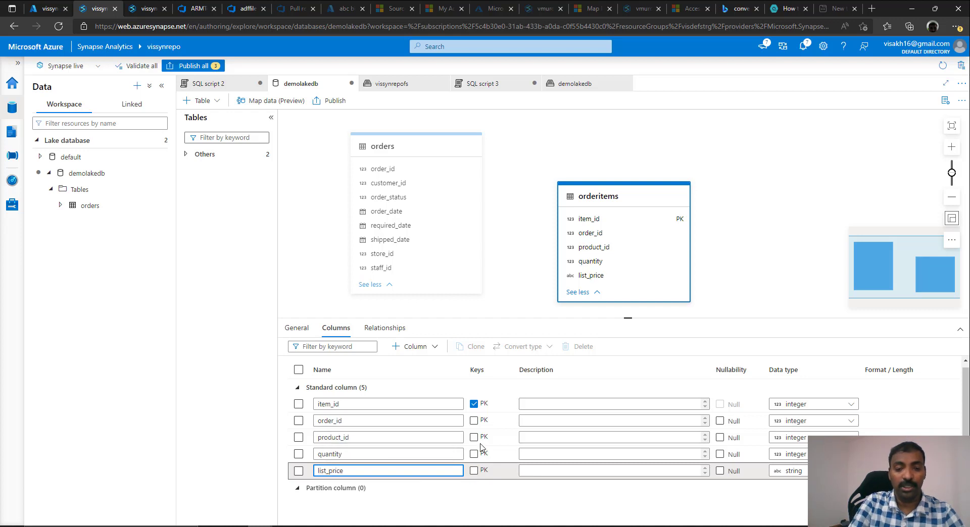
{"action": "left_click", "coordinate": [790, 470]}
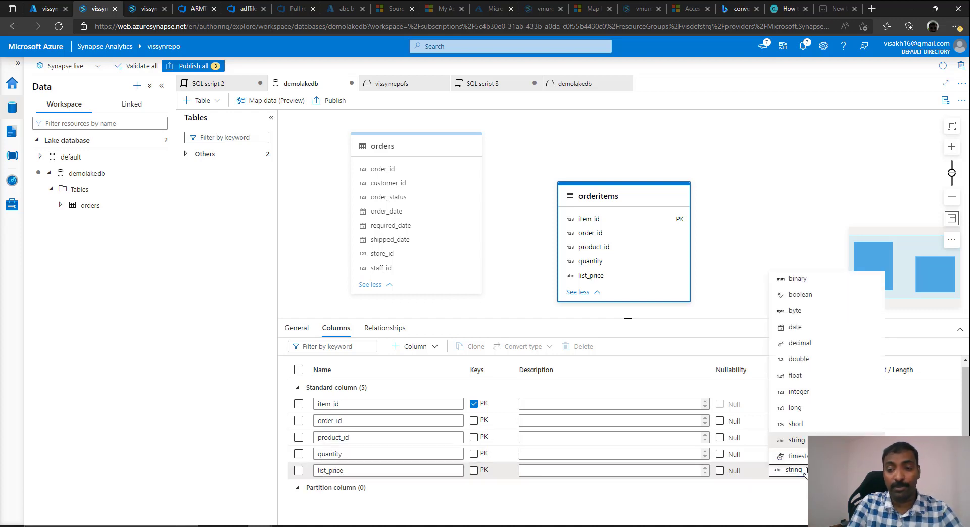
{"action": "left_click", "coordinate": [810, 344]}
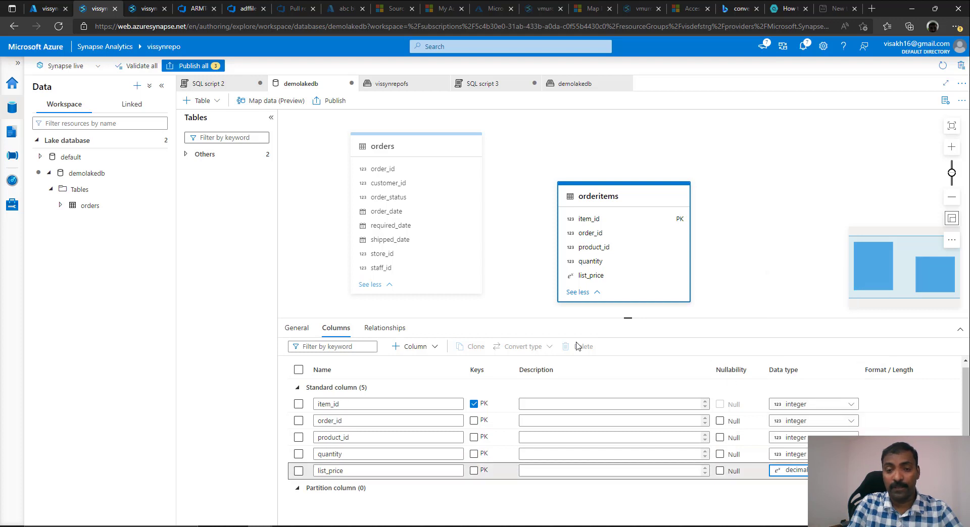
- Add a discount column to the orderitems table and set its data type to decimal
{"action": "left_click", "coordinate": [434, 346]}
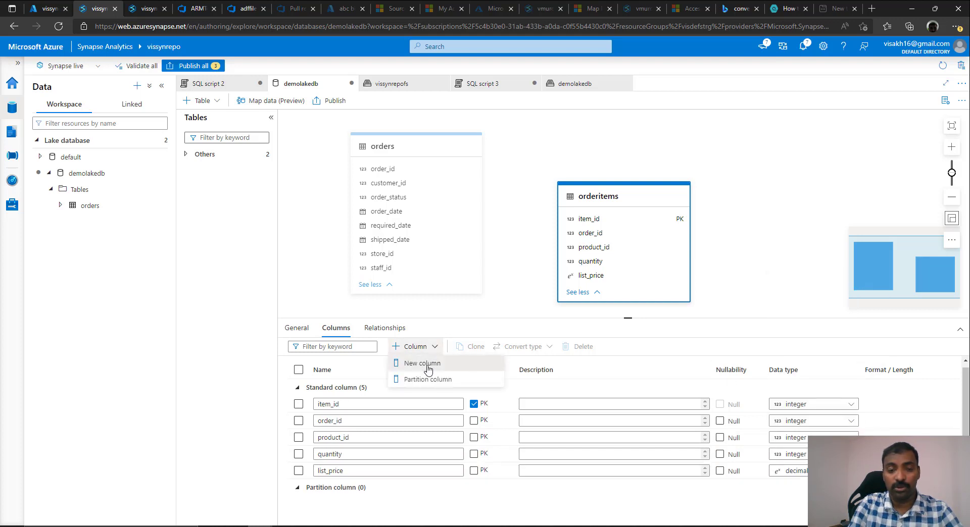
{"action": "left_click", "coordinate": [425, 365]}
{"action": "left_click", "coordinate": [787, 487]}
{"action": "left_click", "coordinate": [802, 361]}
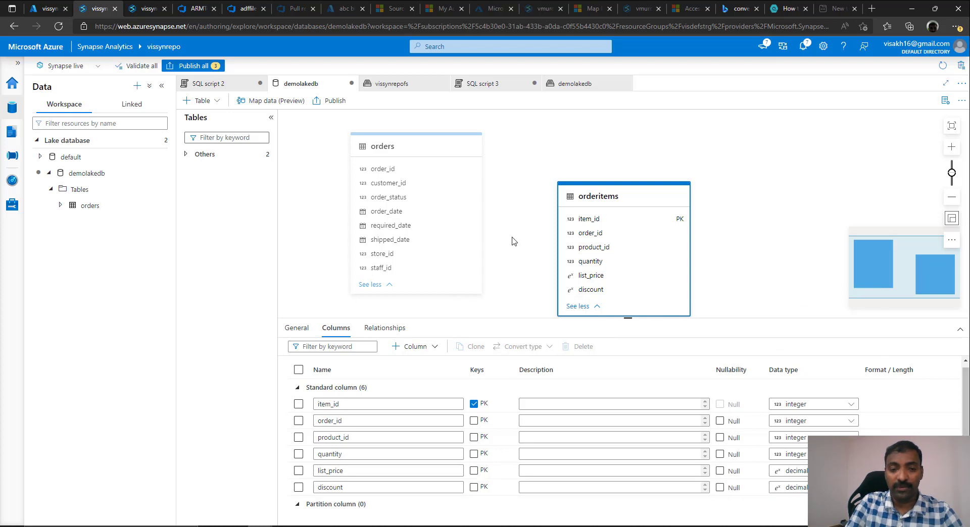
- Publish the demolakedb database changes, then refresh and expand its Tables folder in the workspace
{"action": "left_click", "coordinate": [338, 103]}
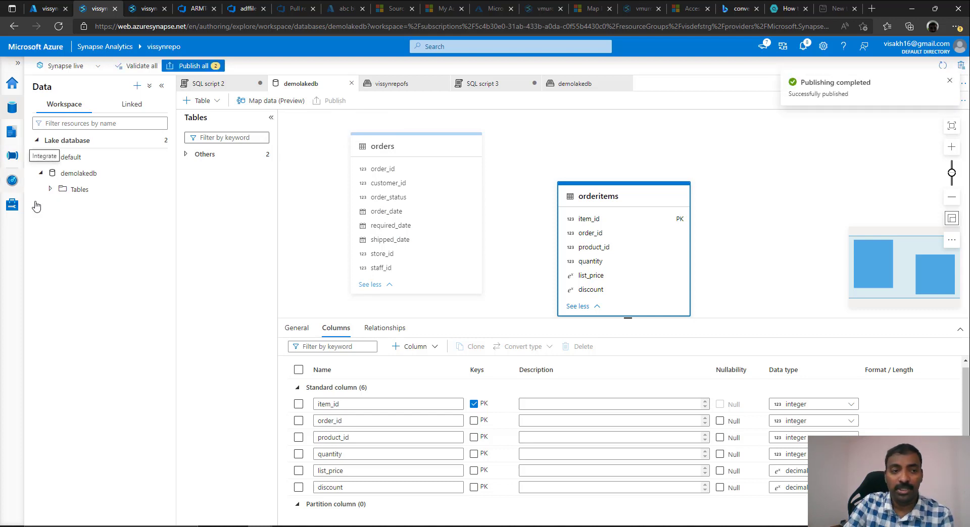
{"action": "left_click", "coordinate": [159, 187]}
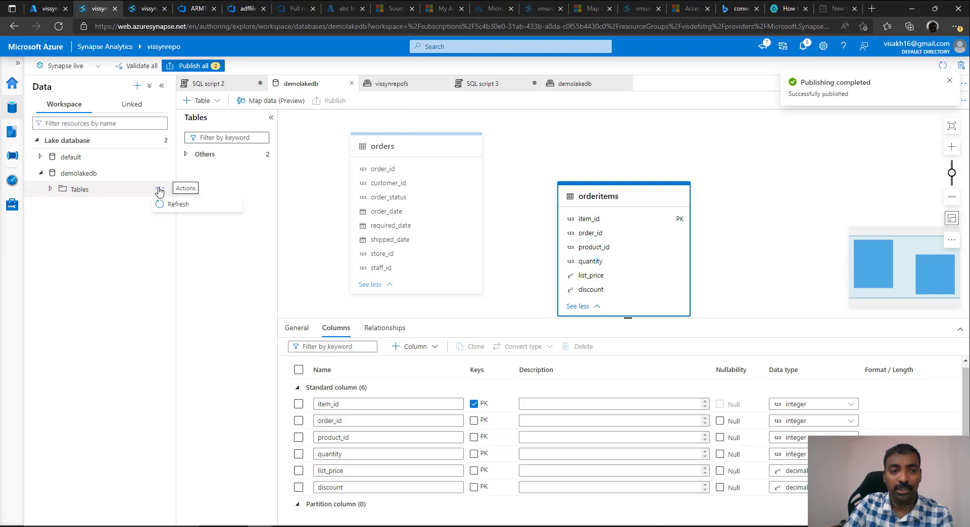
{"action": "left_click", "coordinate": [171, 204]}
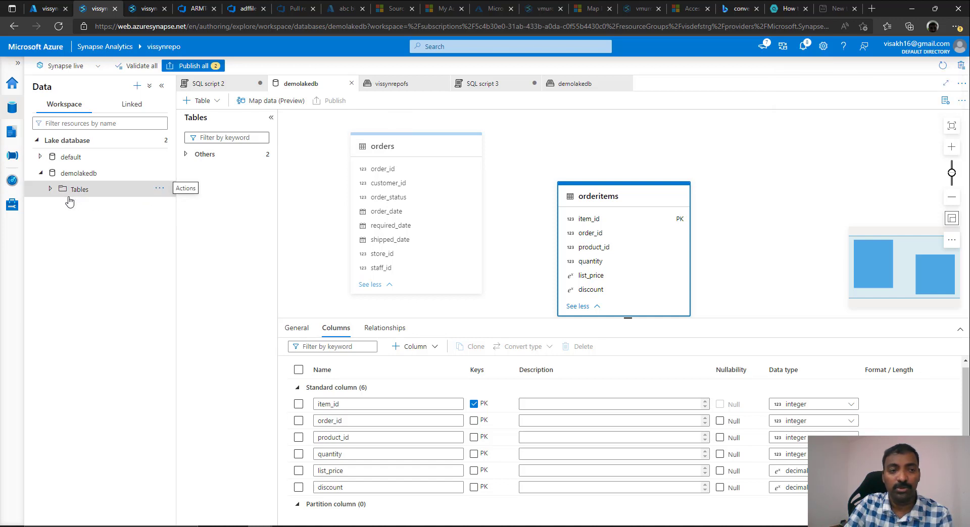
{"action": "left_click", "coordinate": [50, 189]}
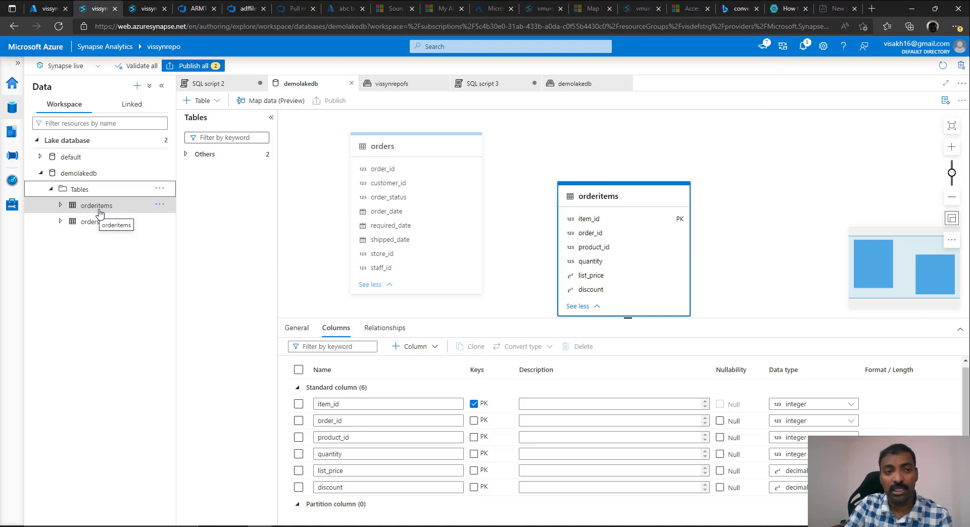
- Generate a SQL script selecting the top 100 rows of the orderitems table and run it
{"action": "left_click", "coordinate": [159, 204]}
{"action": "mouse_move", "coordinate": [195, 223]}
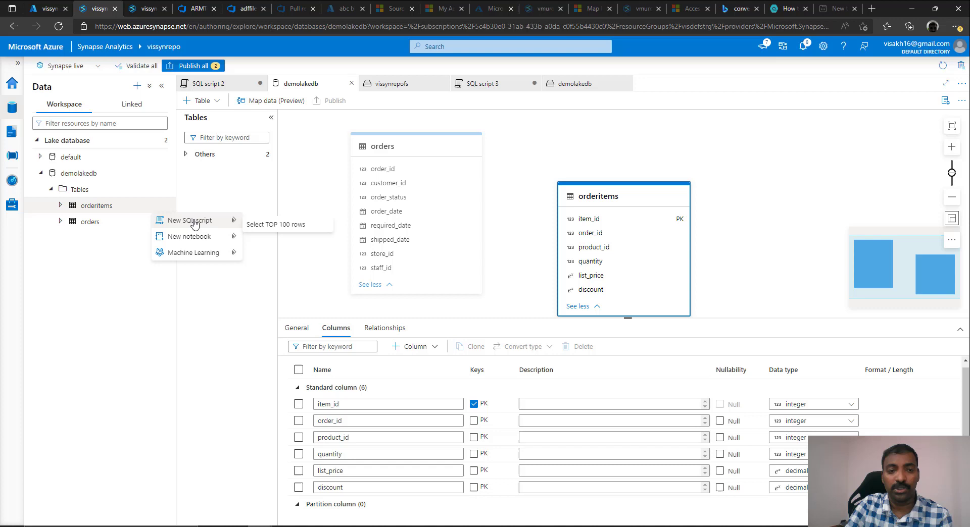
{"action": "left_click", "coordinate": [275, 226]}
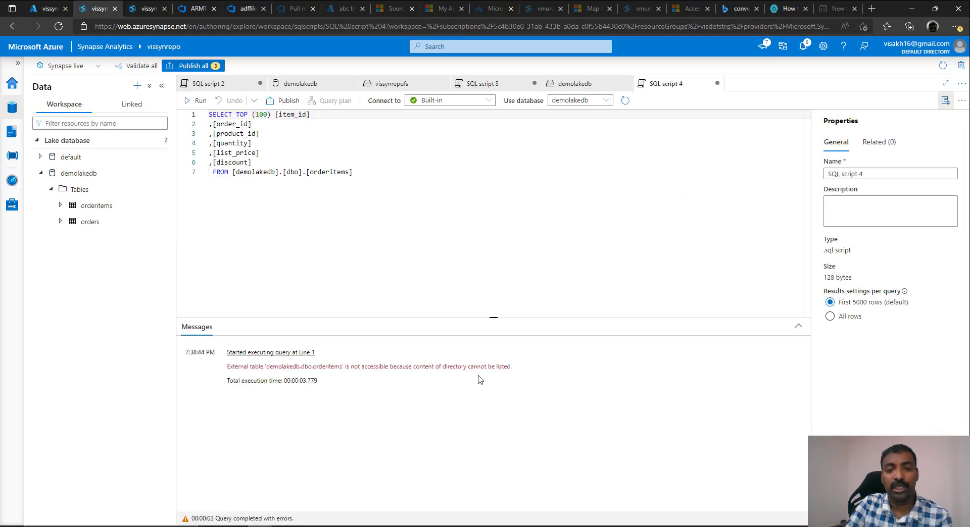
- Create a folder named orderitems in the linked demolakedb storage container
{"action": "left_click", "coordinate": [138, 105]}
{"action": "left_click", "coordinate": [41, 157]}
{"action": "left_click", "coordinate": [85, 190]}
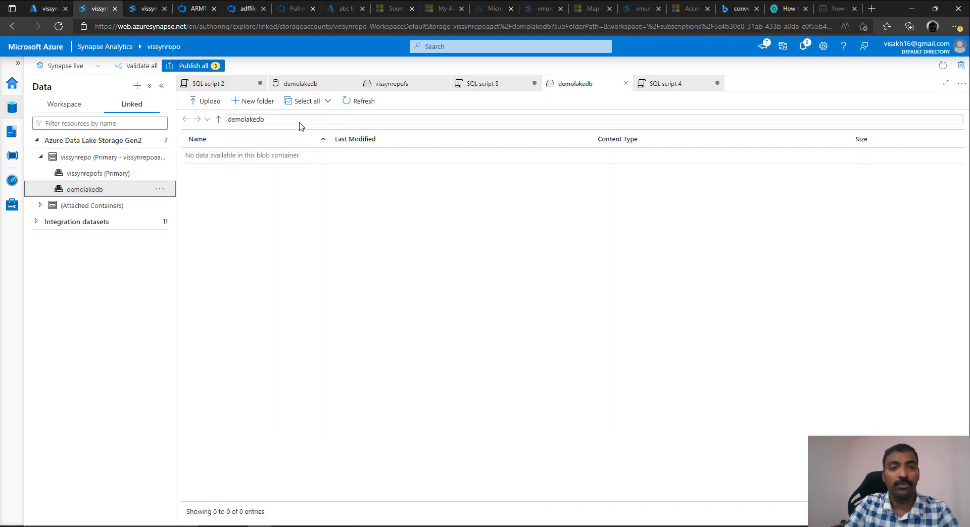
{"action": "left_click", "coordinate": [258, 101]}
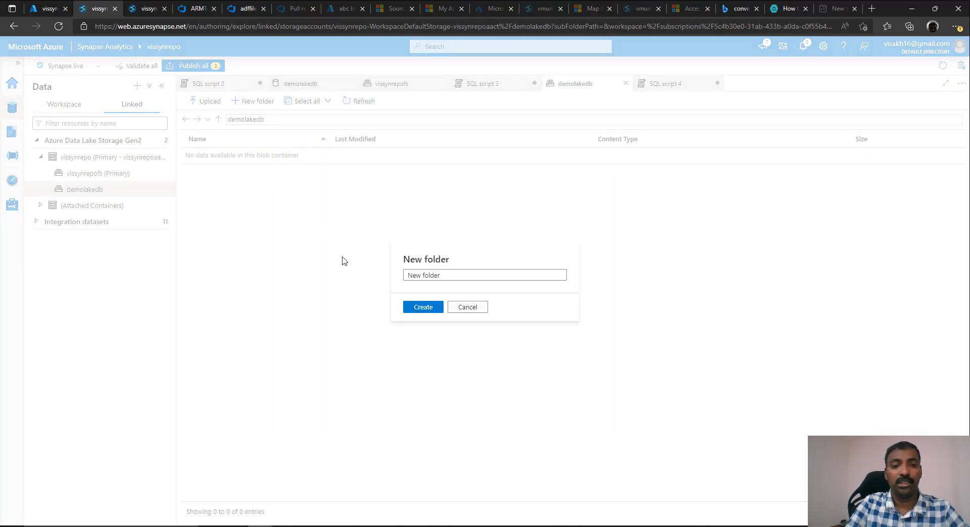
{"action": "left_click", "coordinate": [455, 275]}
{"action": "key", "text": "ctrl+a"}
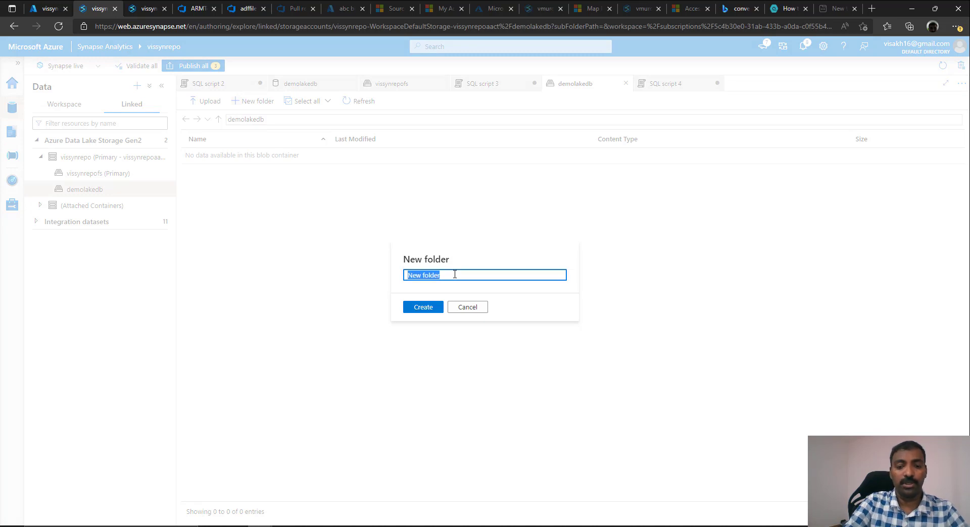
{"action": "type", "text": "orderitem"}
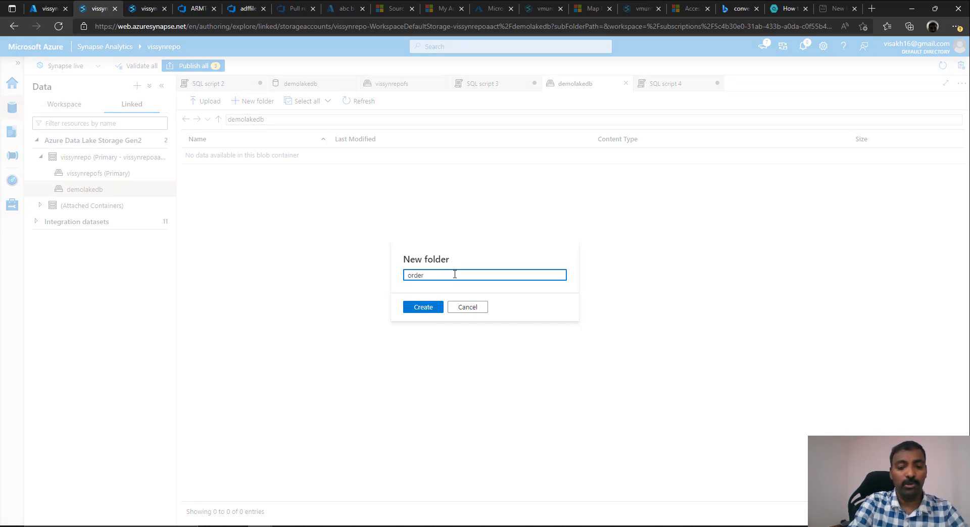
{"action": "type", "text": "s"}
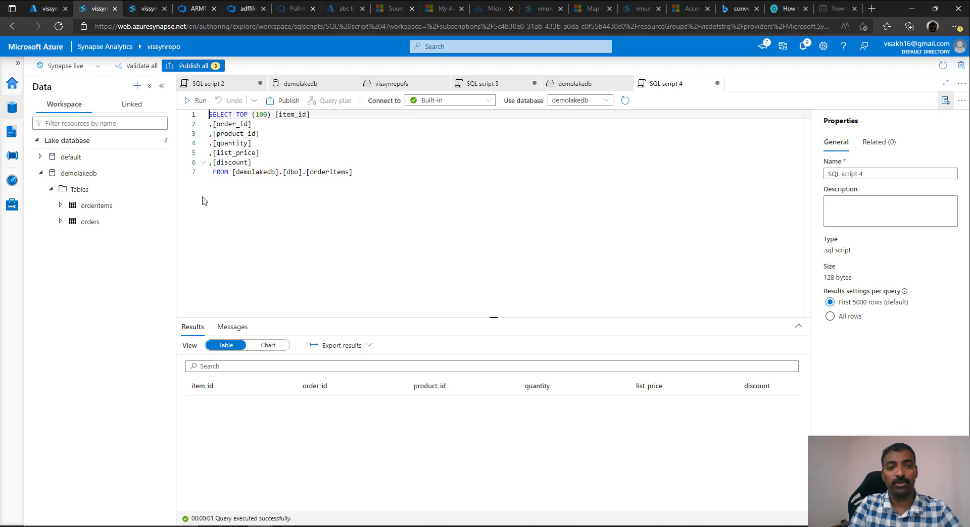
- Start a built-in copy task with the Copy Data tool, set to run once now
{"action": "left_click", "coordinate": [135, 106]}
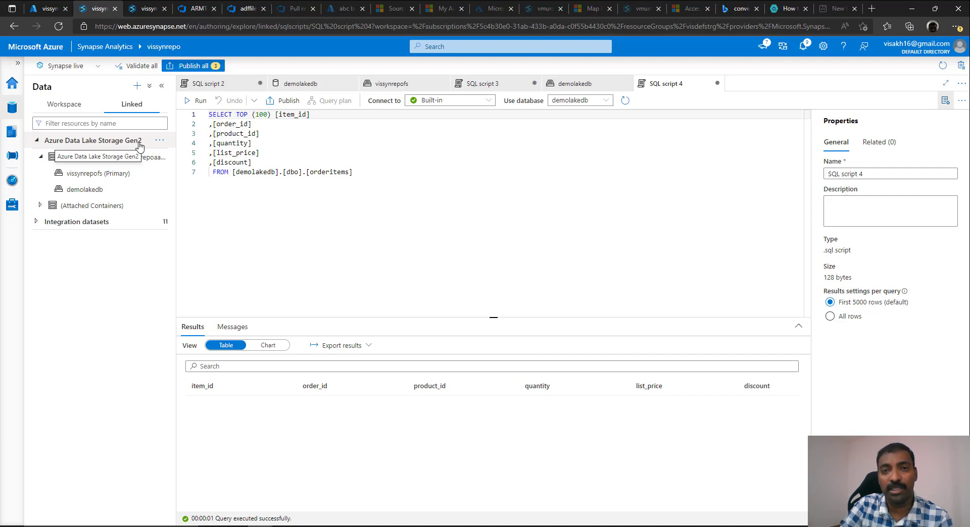
{"action": "left_click", "coordinate": [10, 165]}
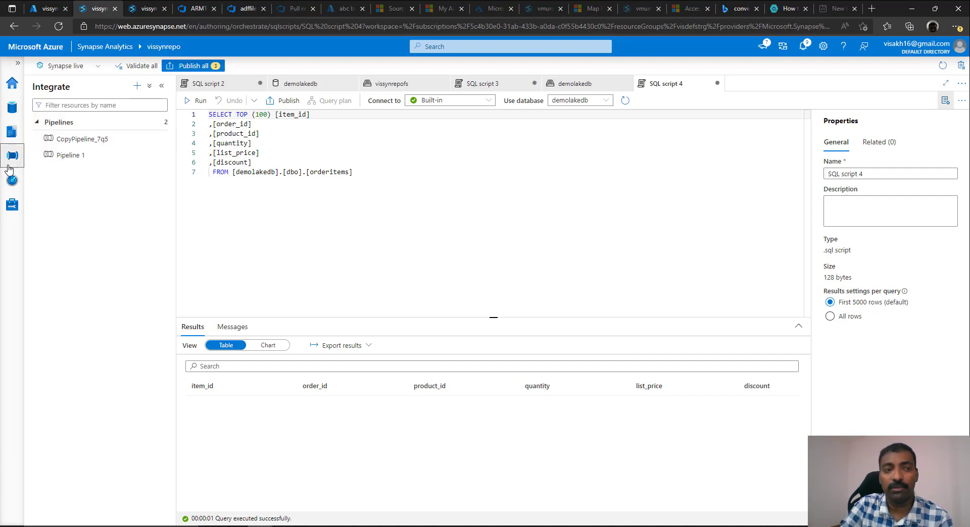
{"action": "left_click", "coordinate": [137, 86]}
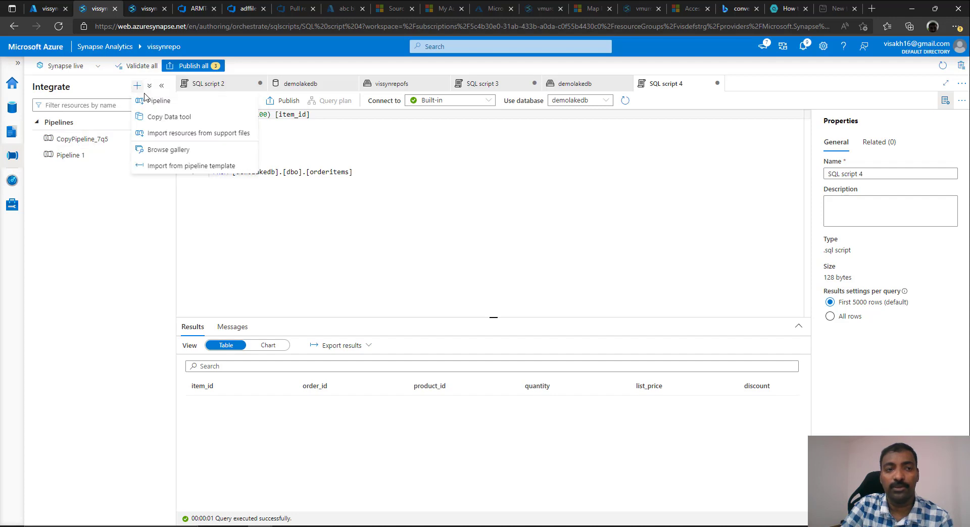
{"action": "left_click", "coordinate": [167, 117]}
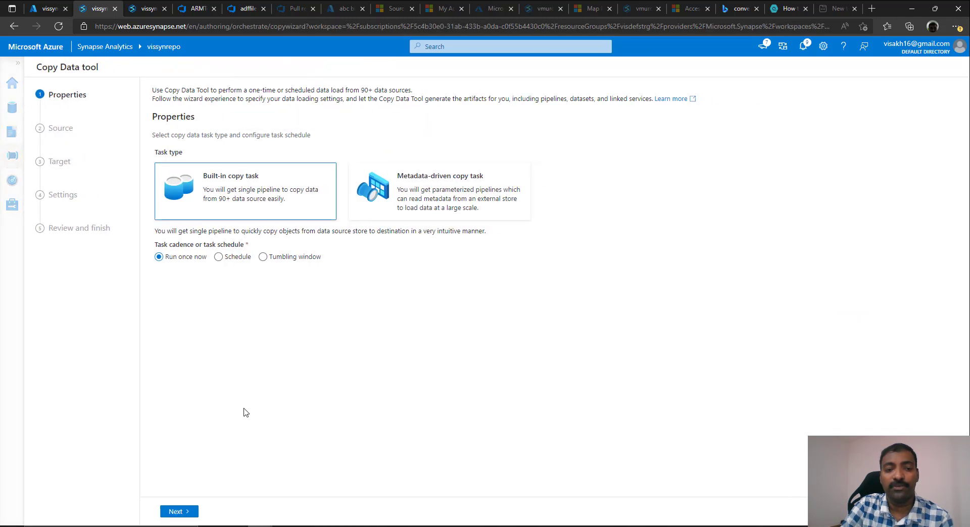
{"action": "left_click", "coordinate": [178, 514]}
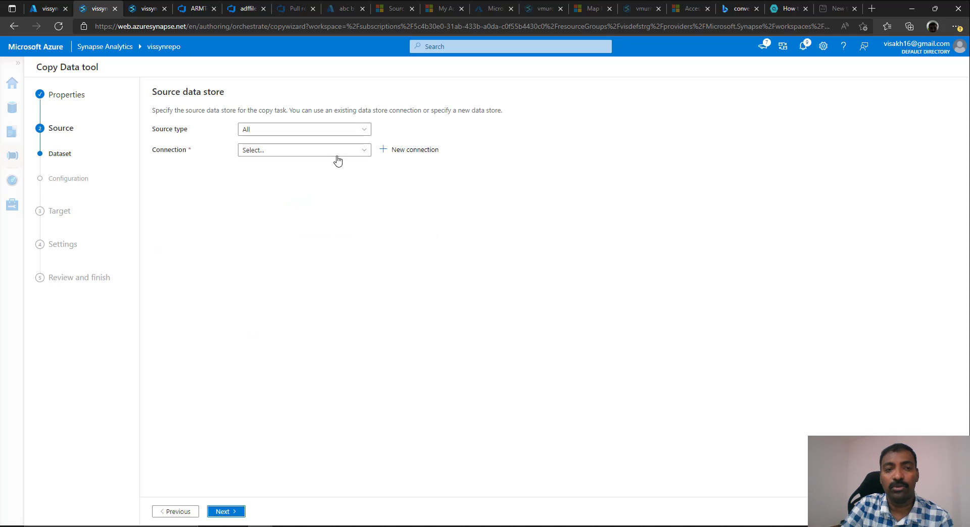
- Set the copy source to the OrderItem folder of the FileServer1 file system connection, with binary copy enabled
{"action": "left_click", "coordinate": [369, 129]}
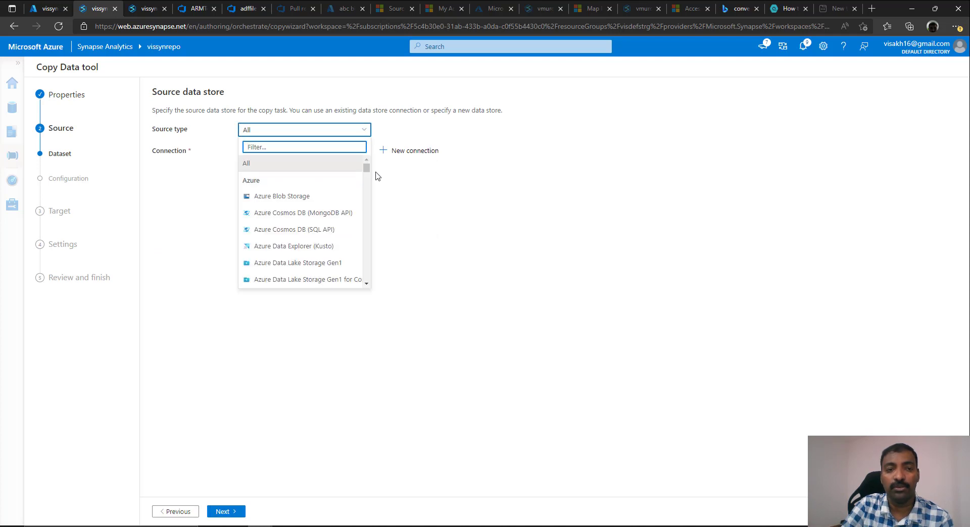
{"action": "left_click", "coordinate": [369, 151]}
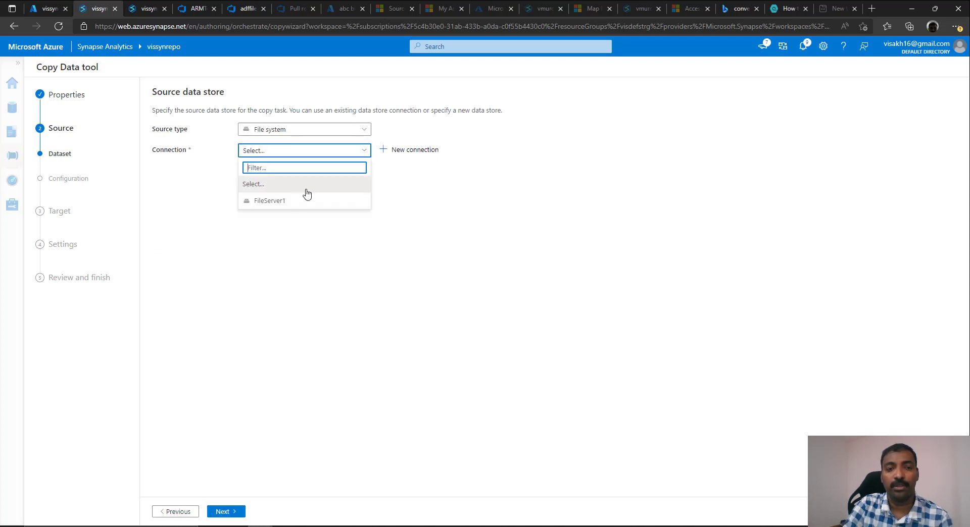
{"action": "left_click", "coordinate": [299, 201]}
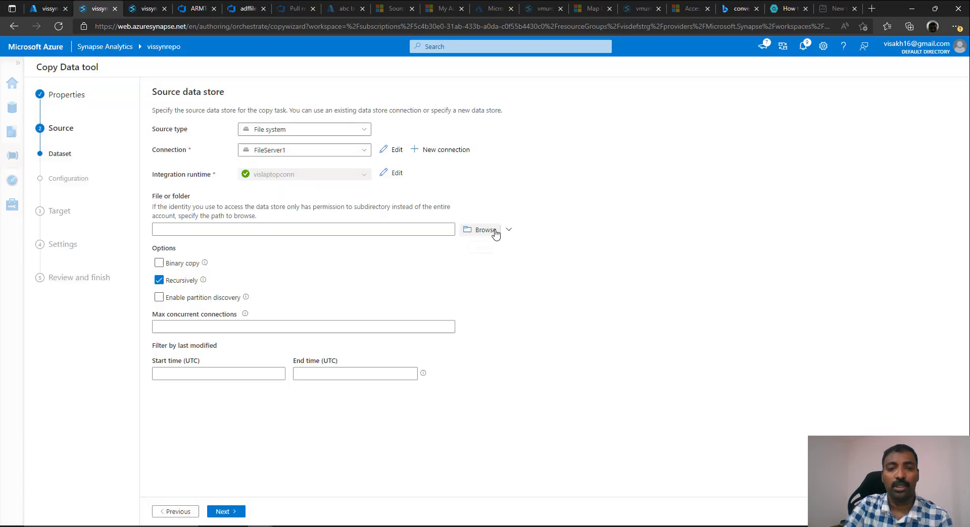
{"action": "left_click", "coordinate": [485, 231]}
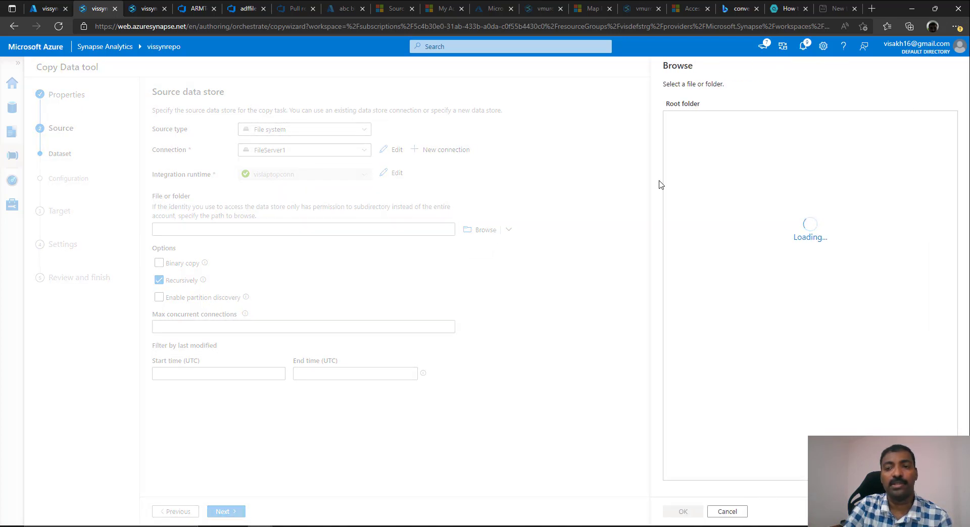
{"action": "left_click", "coordinate": [718, 122]}
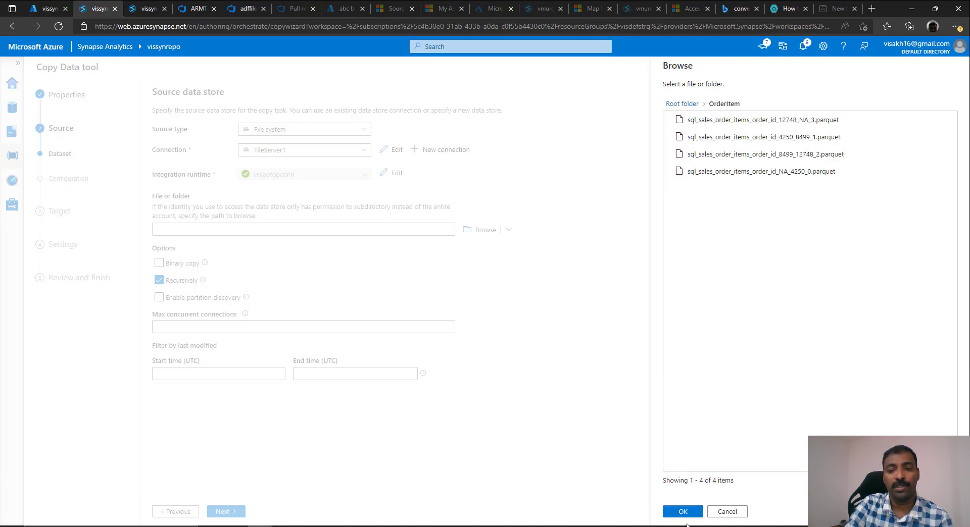
{"action": "left_click", "coordinate": [683, 511]}
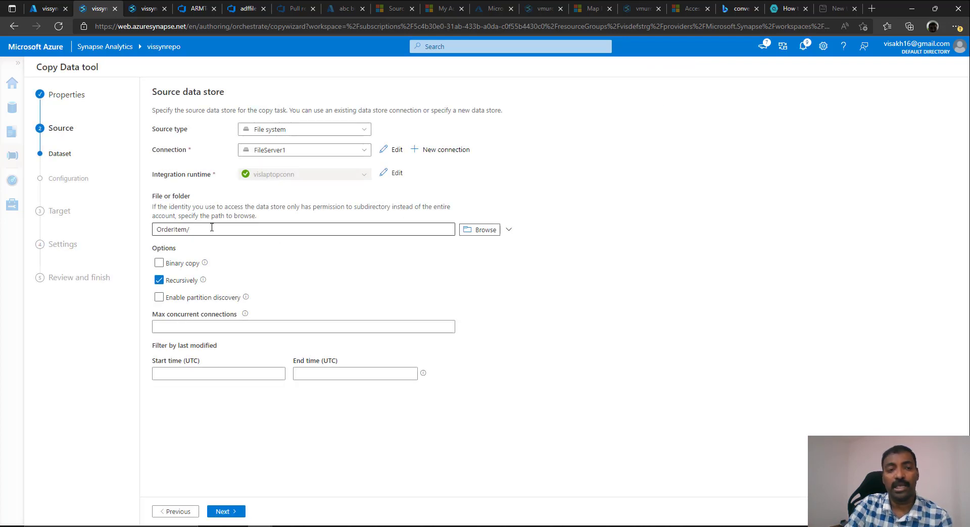
{"action": "left_click", "coordinate": [160, 265]}
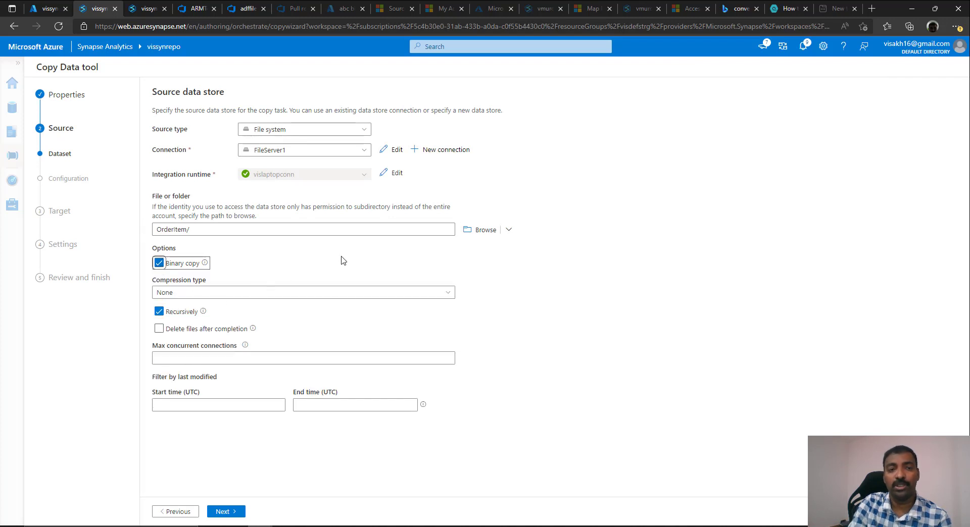
{"action": "left_click", "coordinate": [225, 511]}
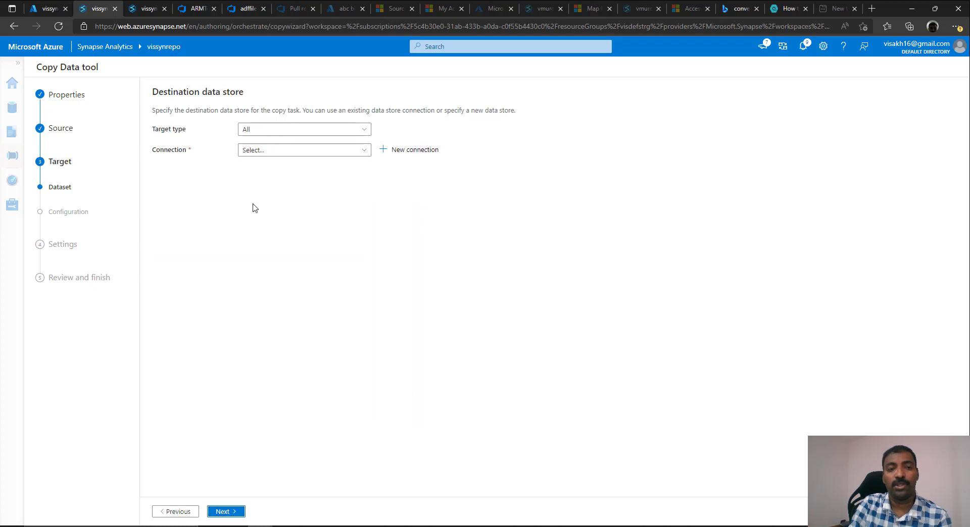
- Set the copy destination to demolakedb/orderitems on the workspace default storage connection and complete the copy task
{"action": "left_click", "coordinate": [339, 131]}
{"action": "left_click", "coordinate": [338, 130]}
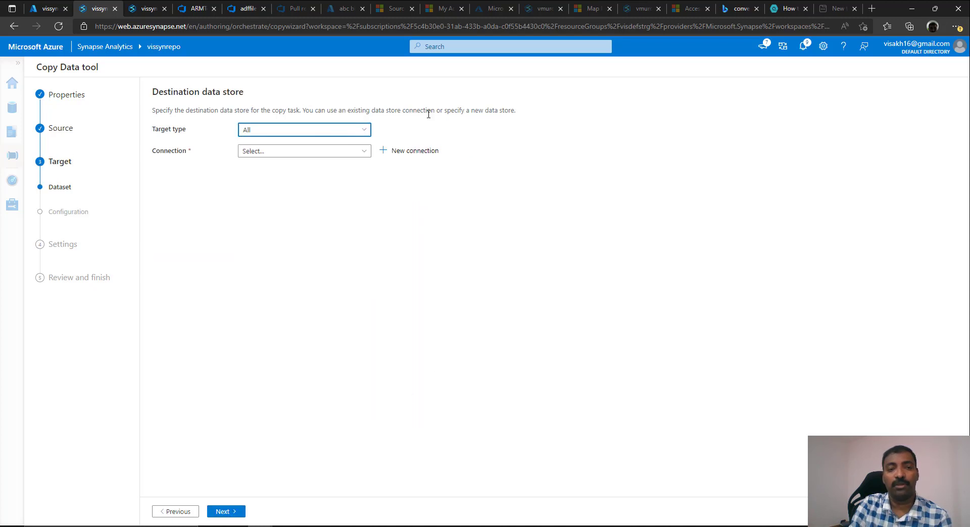
{"action": "left_click", "coordinate": [357, 151]}
{"action": "left_click", "coordinate": [320, 201]}
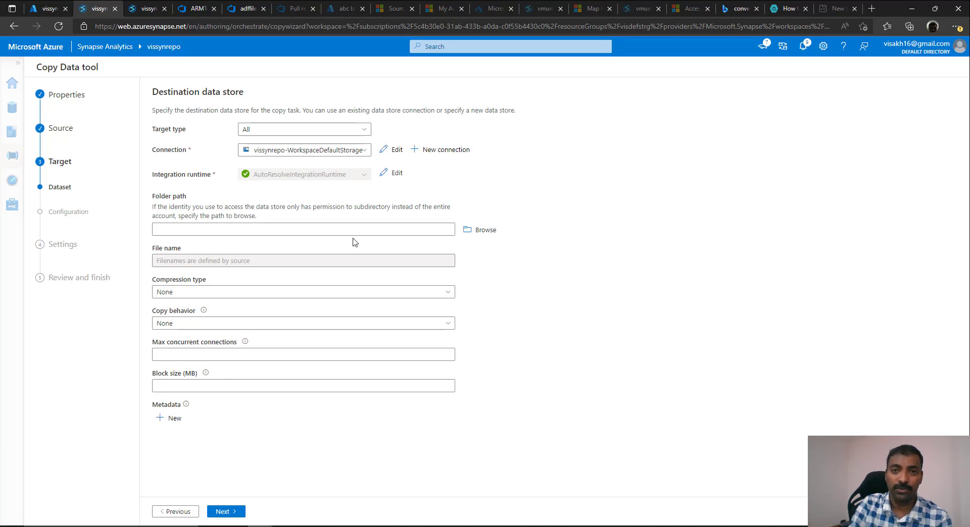
{"action": "left_click", "coordinate": [484, 229]}
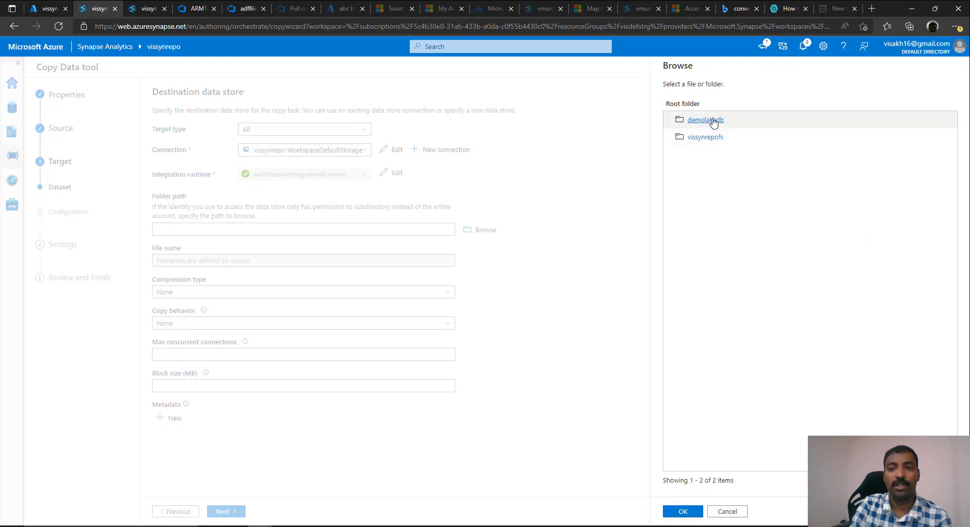
{"action": "double_click", "coordinate": [715, 120]}
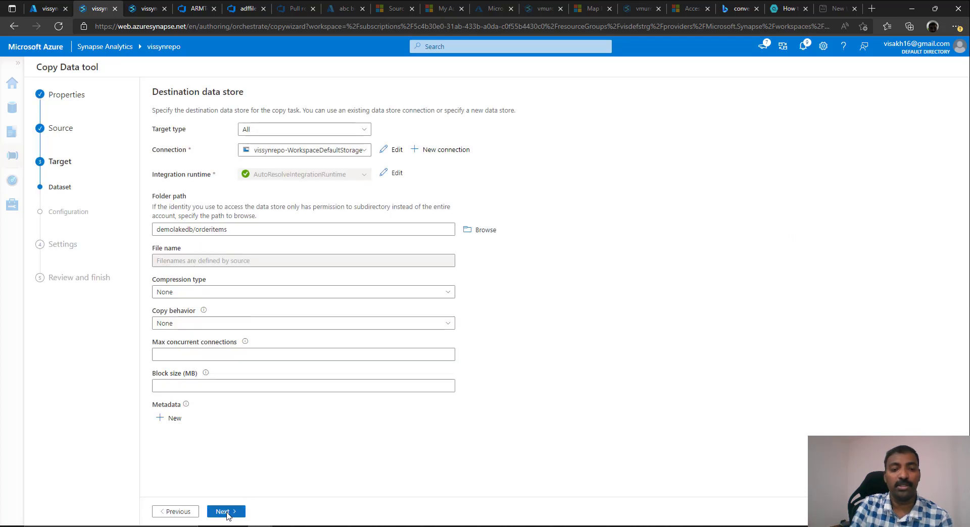
{"action": "left_click", "coordinate": [225, 511]}
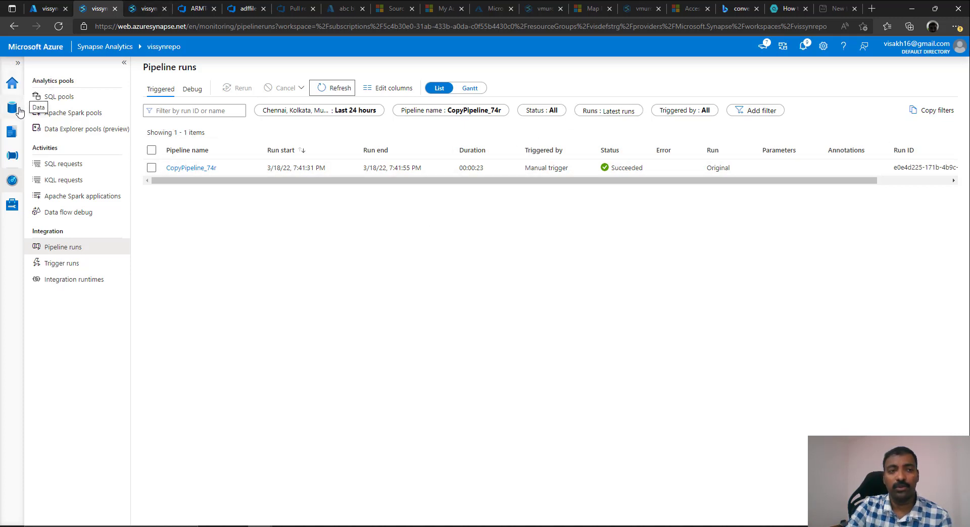
- Check the copied parquet files in the demolakedb container's orderitems folder, then return to the workspace databases
{"action": "left_click", "coordinate": [18, 109]}
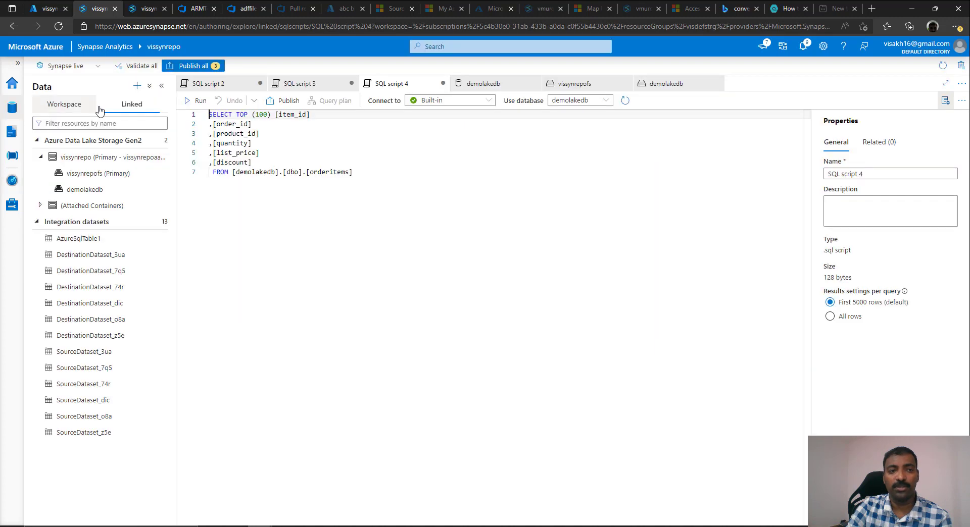
{"action": "left_click", "coordinate": [107, 189]}
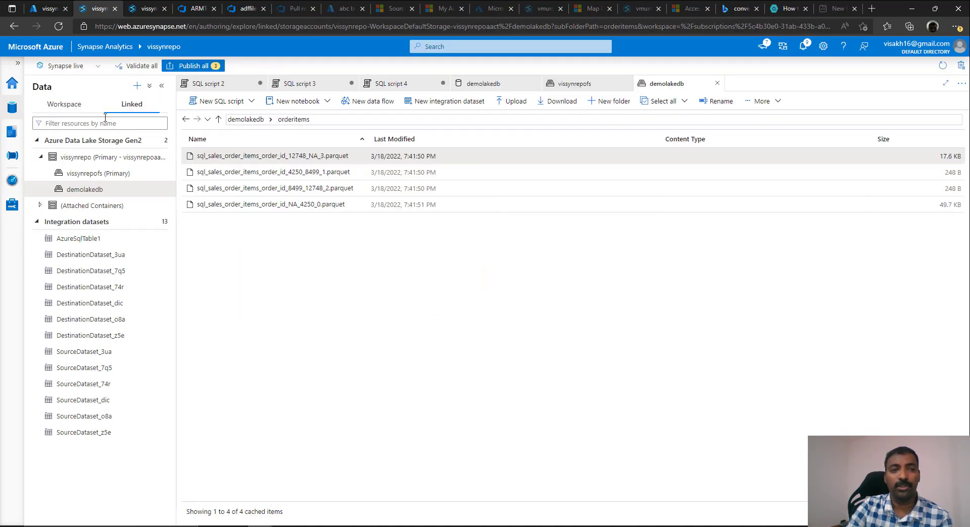
{"action": "left_click", "coordinate": [64, 103]}
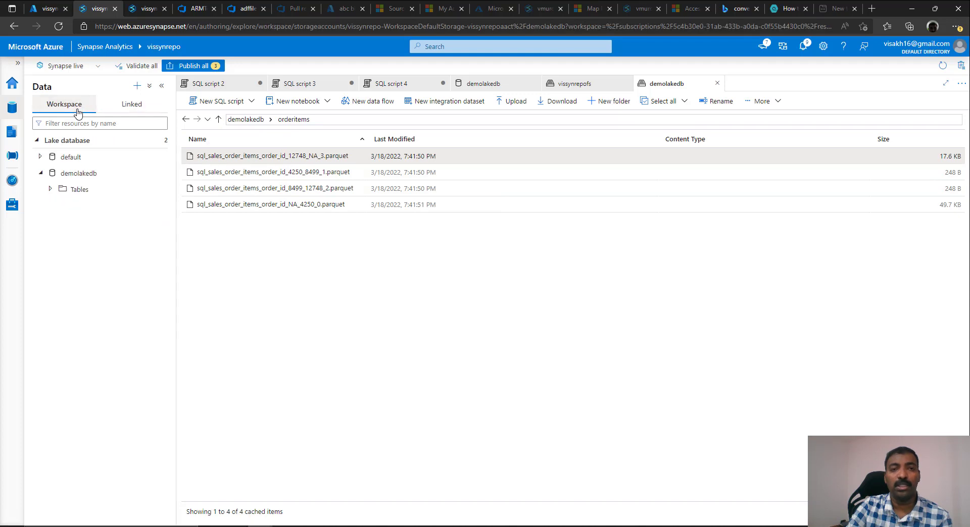
- Rerun the top 100 orderitems query in SQL script 4 and look through the returned rows
{"action": "left_click", "coordinate": [616, 85]}
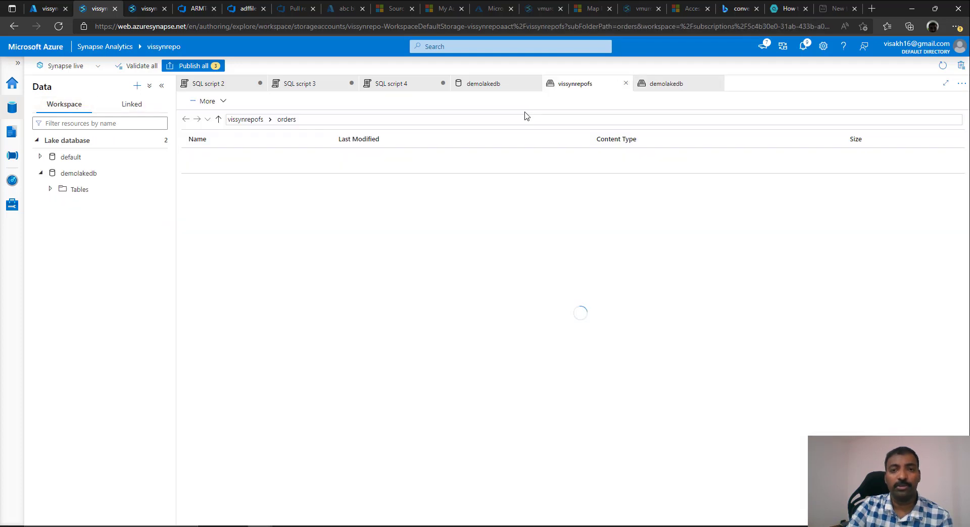
{"action": "left_click", "coordinate": [391, 84]}
{"action": "left_click", "coordinate": [195, 100]}
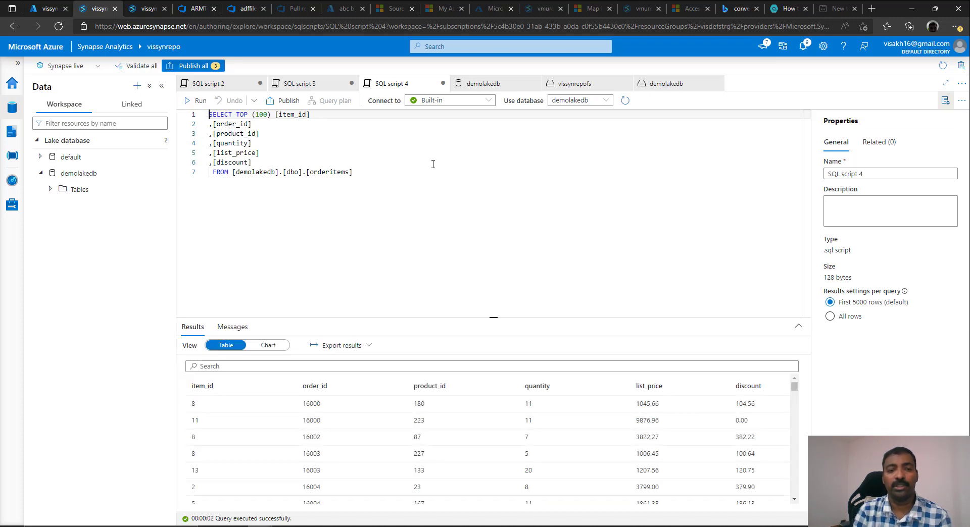
{"action": "left_click_drag", "start_coordinate": [795, 387], "coordinate": [795, 491]}
- Replace the query's TOP (100) column list with COUNT(*) and run it on the orderitems table
{"action": "left_click_drag", "start_coordinate": [236, 115], "coordinate": [253, 163]}
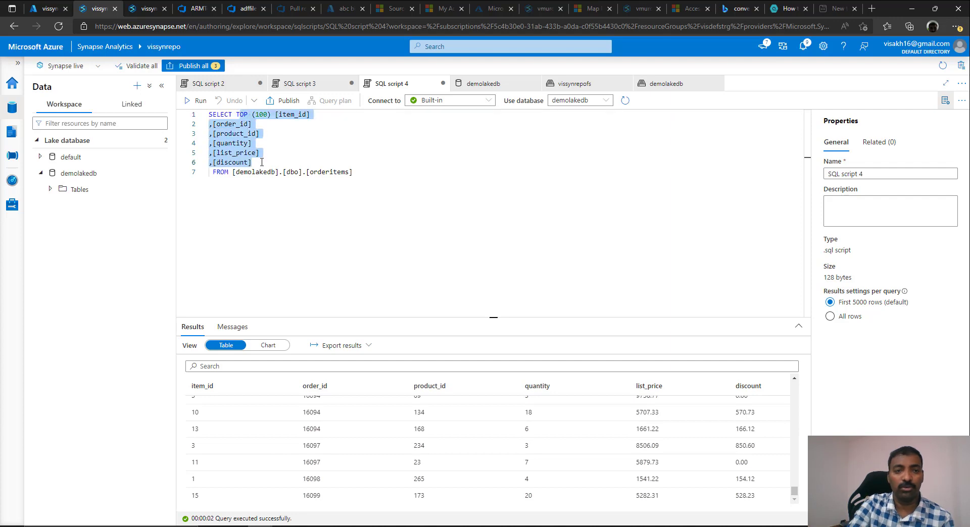
{"action": "key", "text": "BackSpace"}
{"action": "type", "text": "C"}
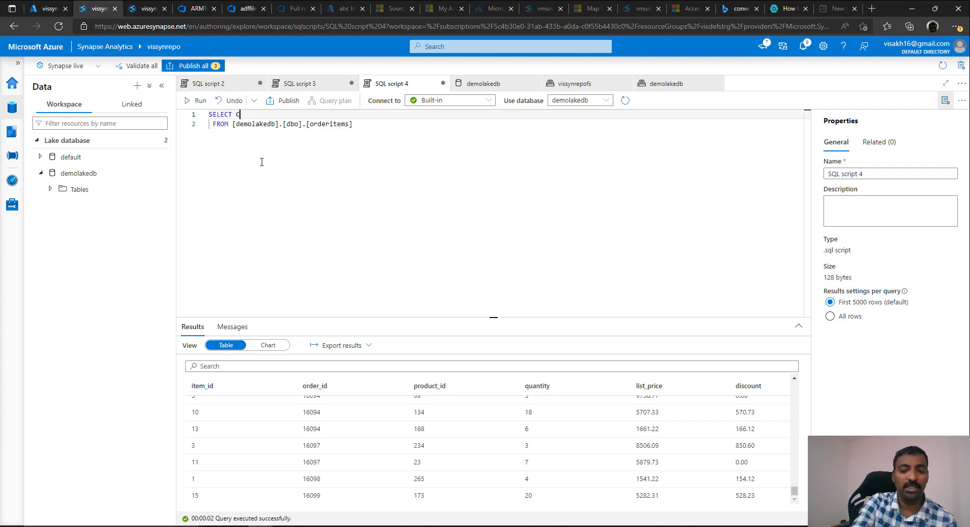
{"action": "type", "text": "OUNT"}
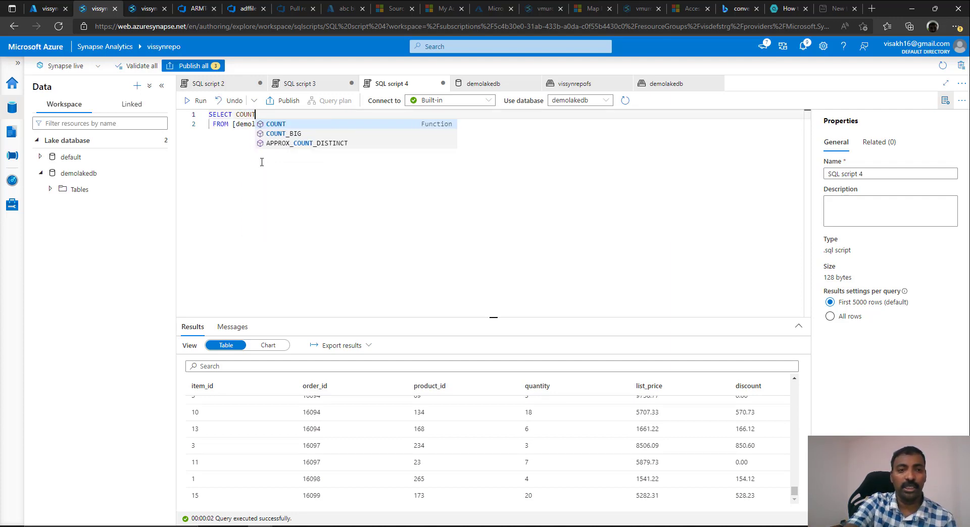
{"action": "key", "text": "Escape"}
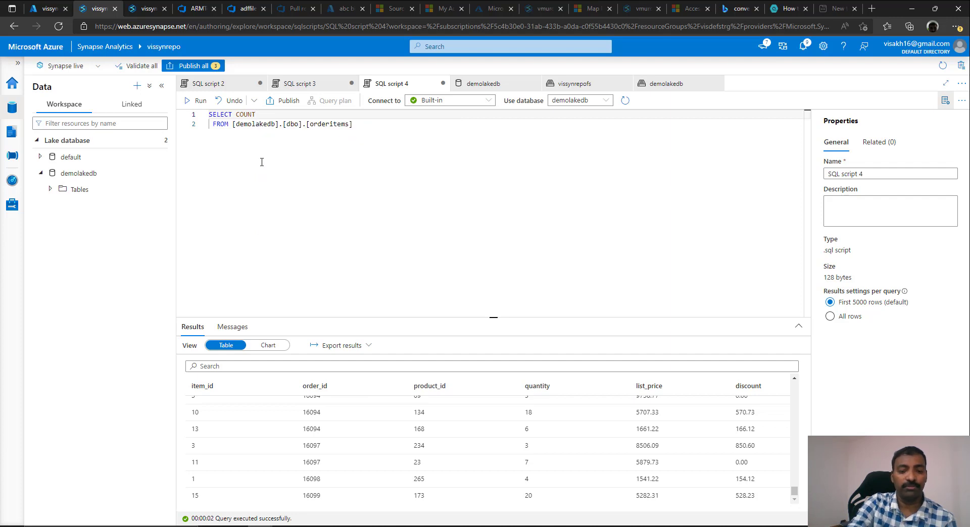
{"action": "type", "text": "()"}
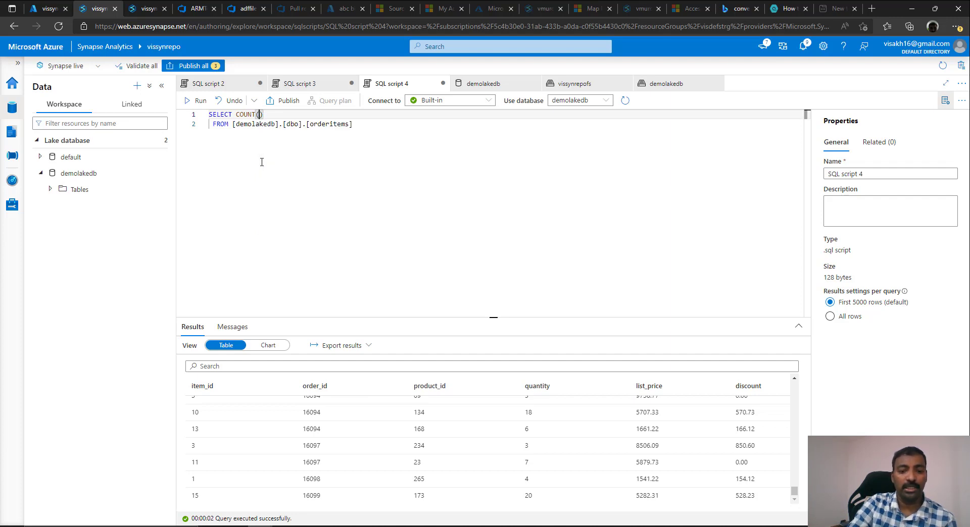
{"action": "type", "text": "*"}
{"action": "left_click", "coordinate": [191, 109]}
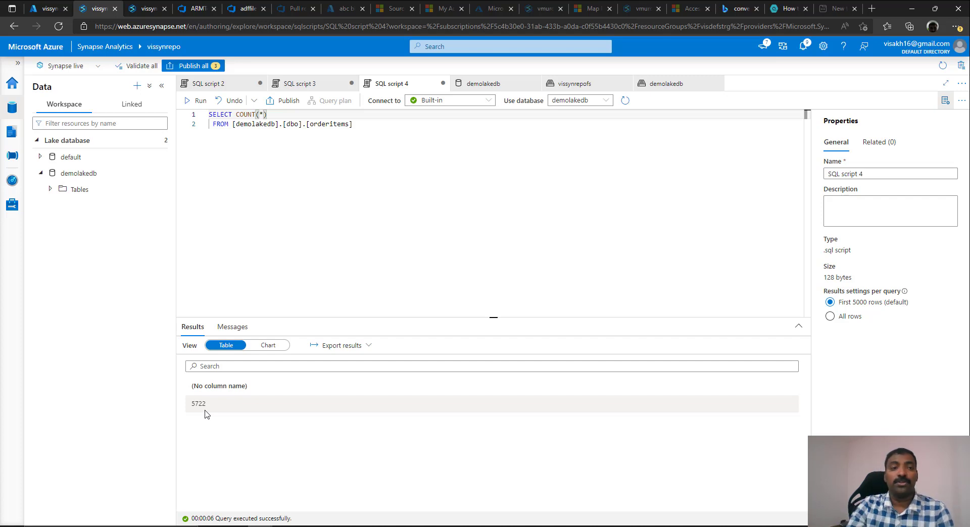
- Create a new pipeline in the workspace and place a Data flow activity on its canvas
{"action": "left_click", "coordinate": [12, 157]}
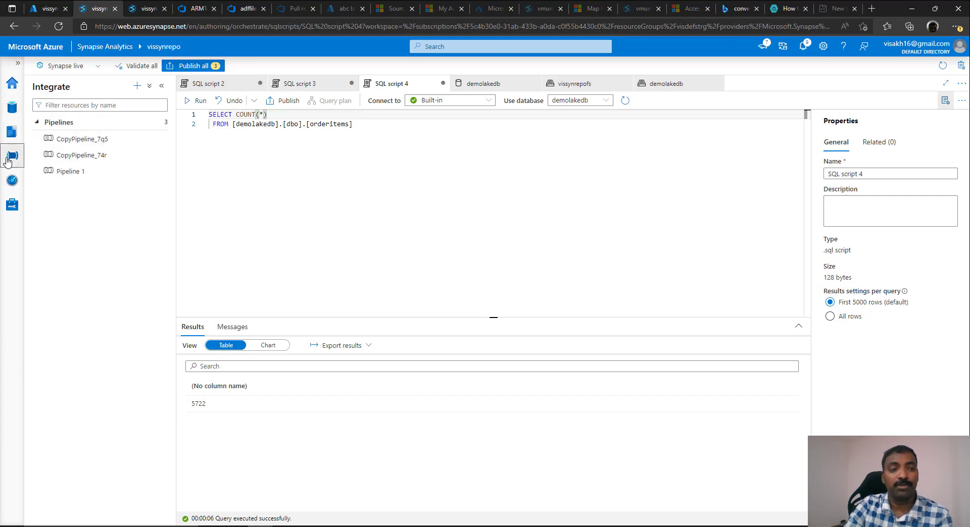
{"action": "left_click", "coordinate": [138, 86]}
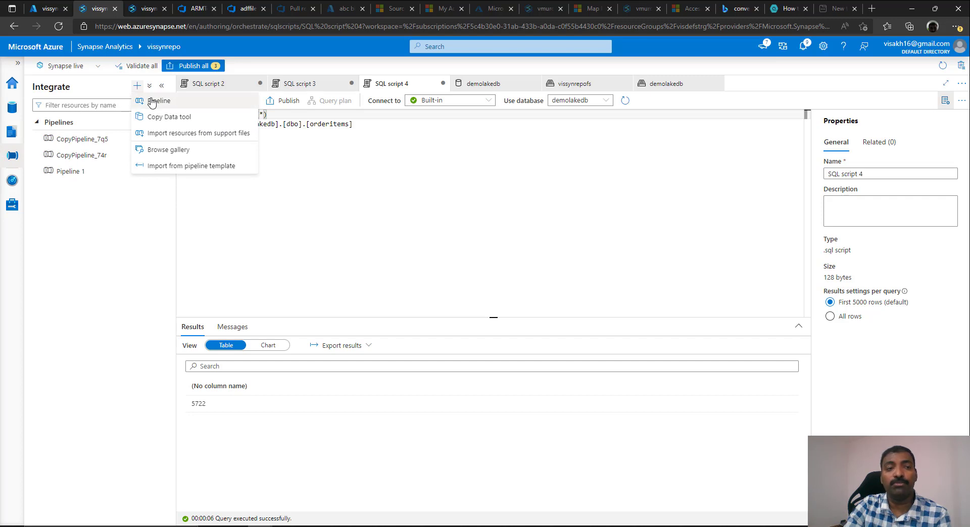
{"action": "left_click", "coordinate": [152, 102]}
{"action": "left_click", "coordinate": [192, 155]}
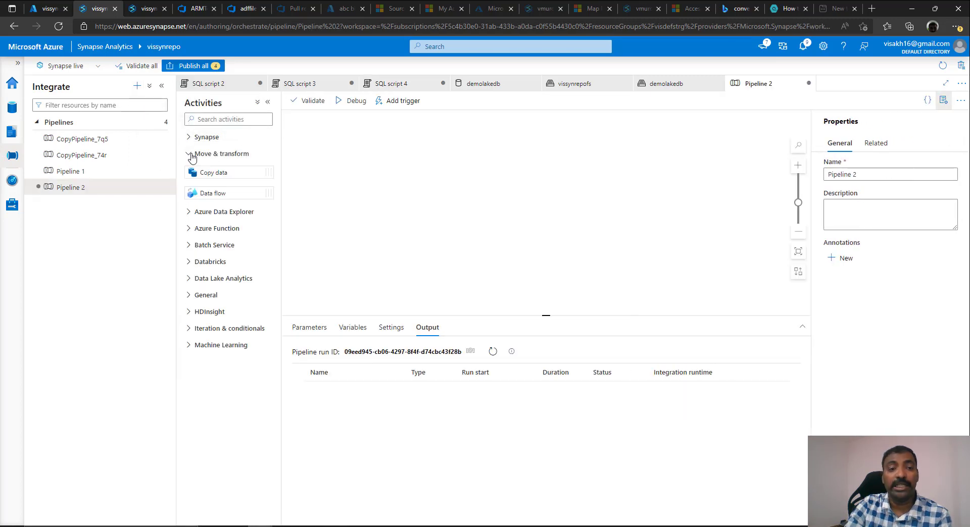
{"action": "left_click_drag", "start_coordinate": [245, 196], "coordinate": [485, 164]}
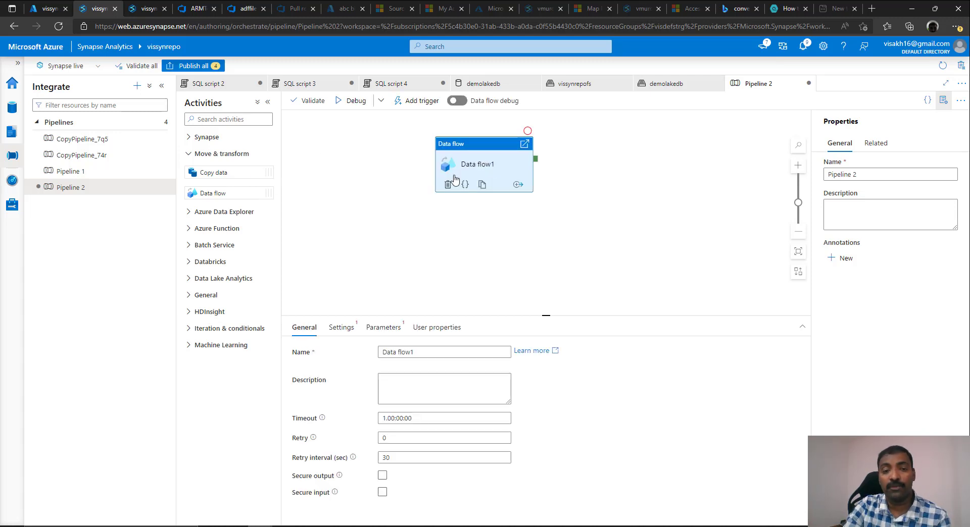
- Create a new data flow for the pipeline's Data flow activity and add a source to it
{"action": "left_click", "coordinate": [340, 327]}
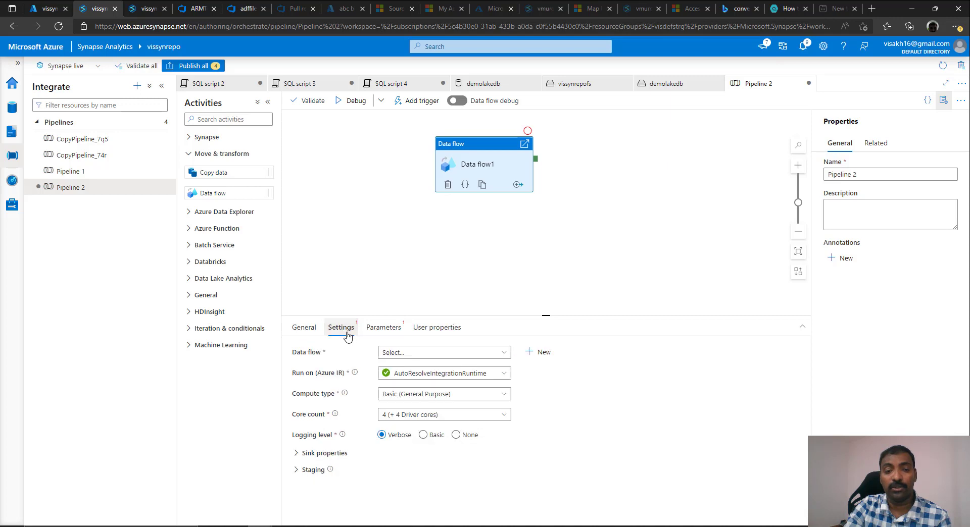
{"action": "left_click", "coordinate": [542, 354]}
{"action": "left_click", "coordinate": [271, 140]}
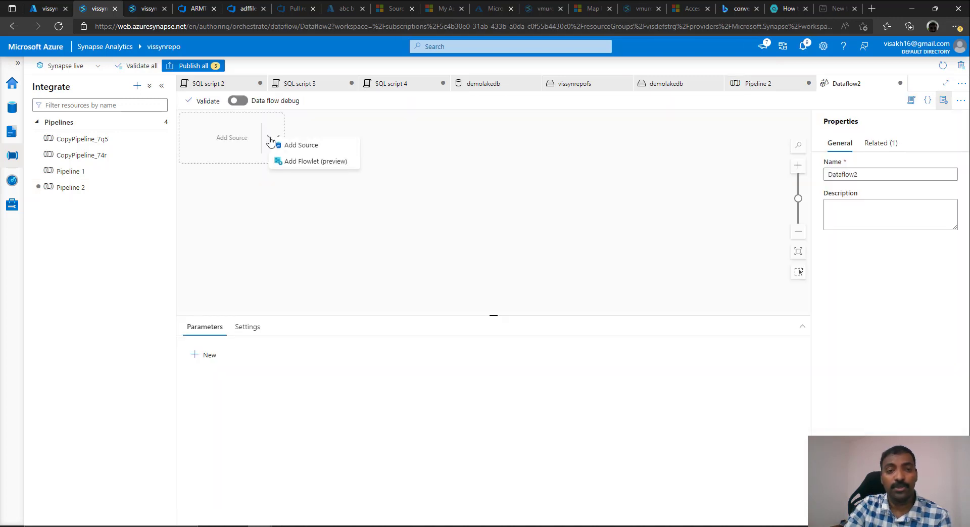
{"action": "left_click", "coordinate": [289, 144]}
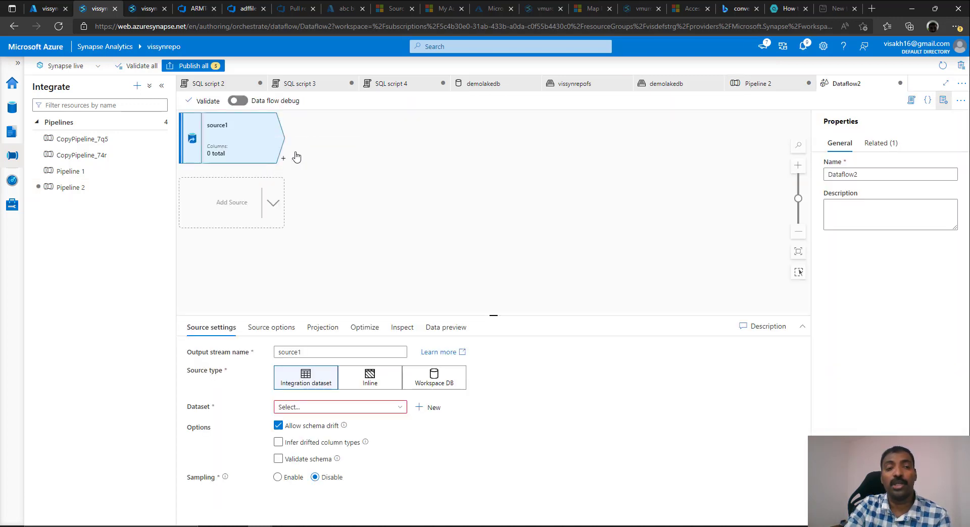
- Create an Azure SQL Database dataset for source1 using AzureSqlDatabase1 and table sales.stores, importing the schema from the connection/store
{"action": "left_click", "coordinate": [427, 407]}
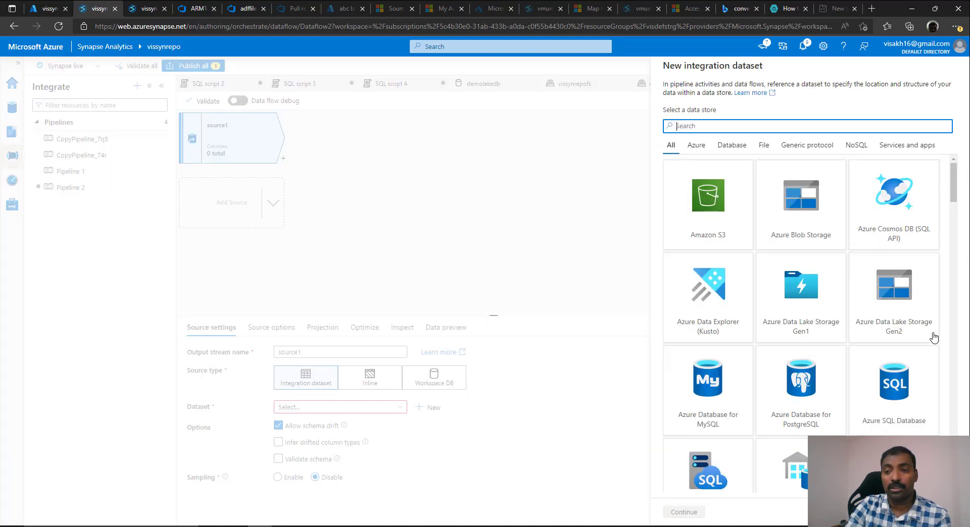
{"action": "double_click", "coordinate": [900, 416]}
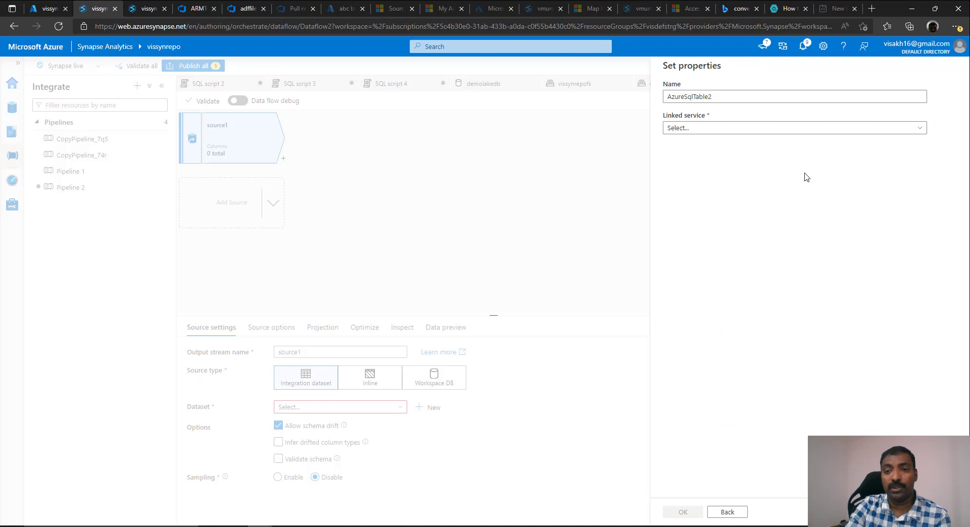
{"action": "left_click", "coordinate": [775, 129]}
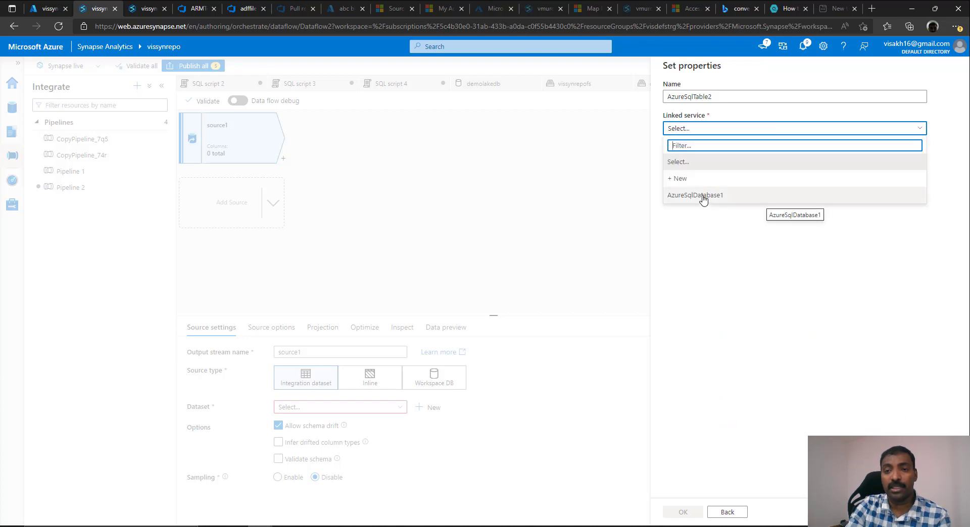
{"action": "left_click", "coordinate": [703, 197]}
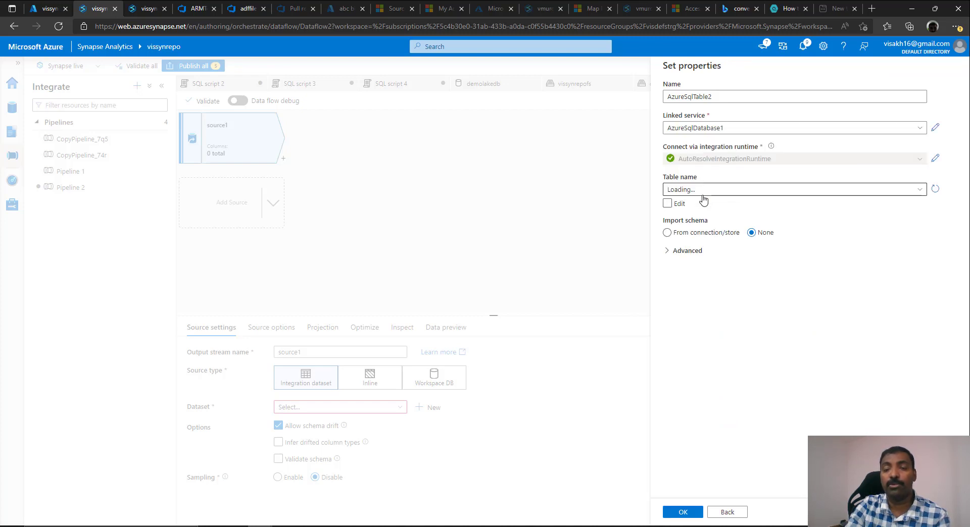
{"action": "left_click", "coordinate": [885, 190]}
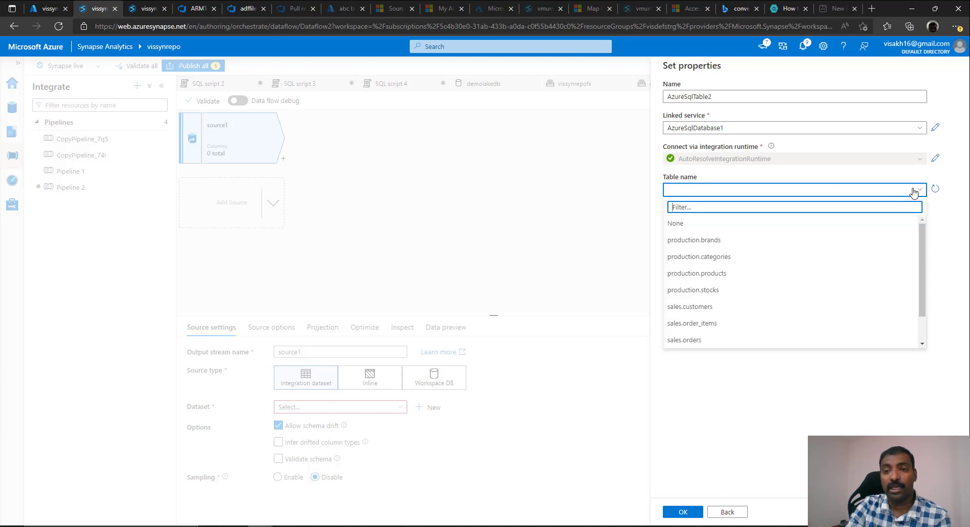
{"action": "scroll", "coordinate": [921, 292], "scroll_direction": "down", "scroll_amount": 1}
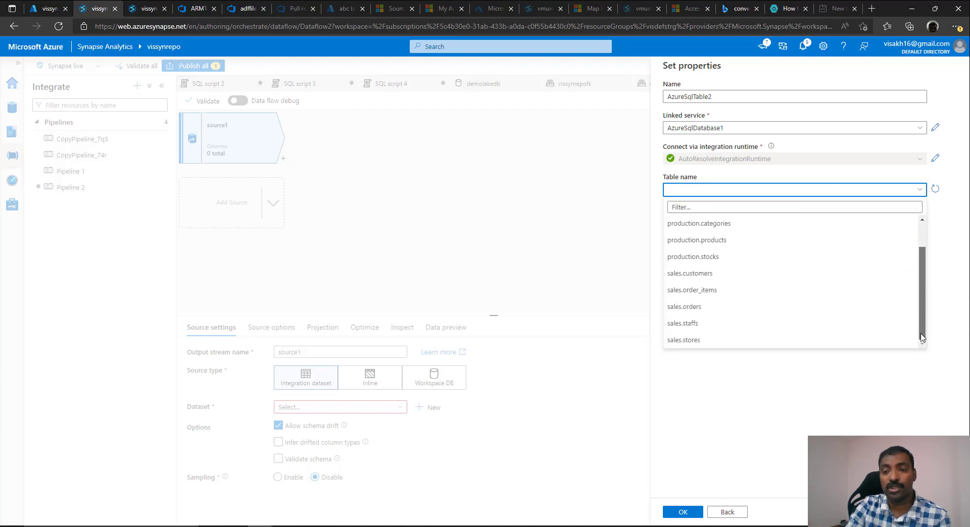
{"action": "left_click", "coordinate": [741, 346]}
{"action": "left_click", "coordinate": [705, 236]}
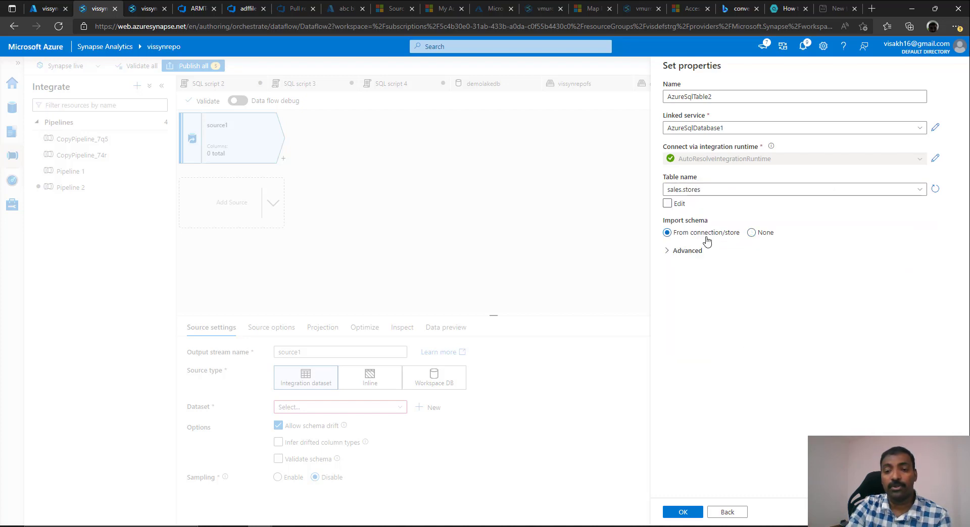
{"action": "left_click", "coordinate": [693, 515]}
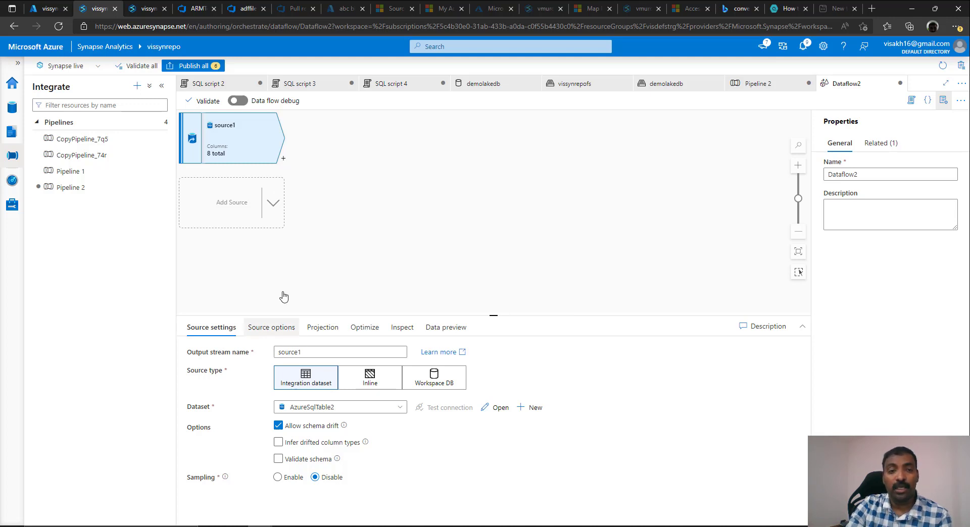
- Look through the transformations available after source1 and add a Sink destination
{"action": "left_click", "coordinate": [283, 161]}
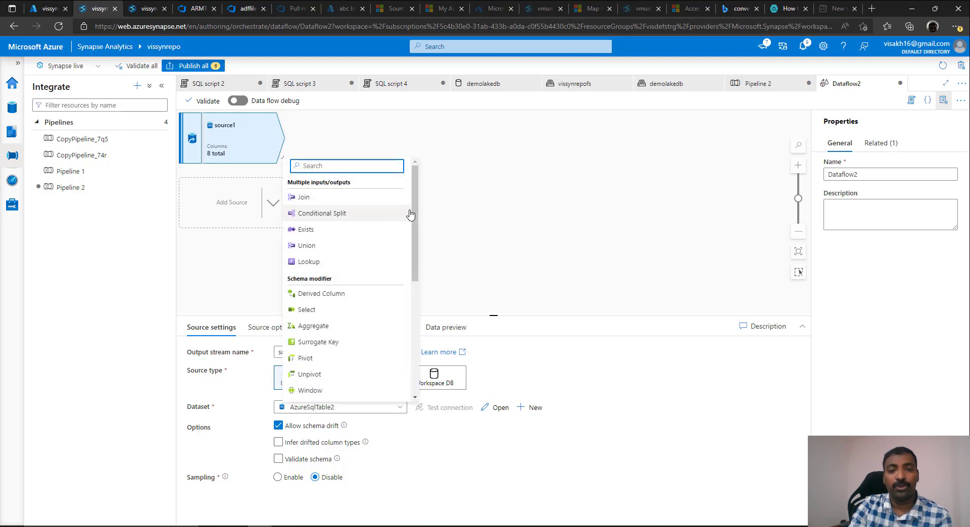
{"action": "left_click_drag", "start_coordinate": [413, 244], "coordinate": [418, 359]}
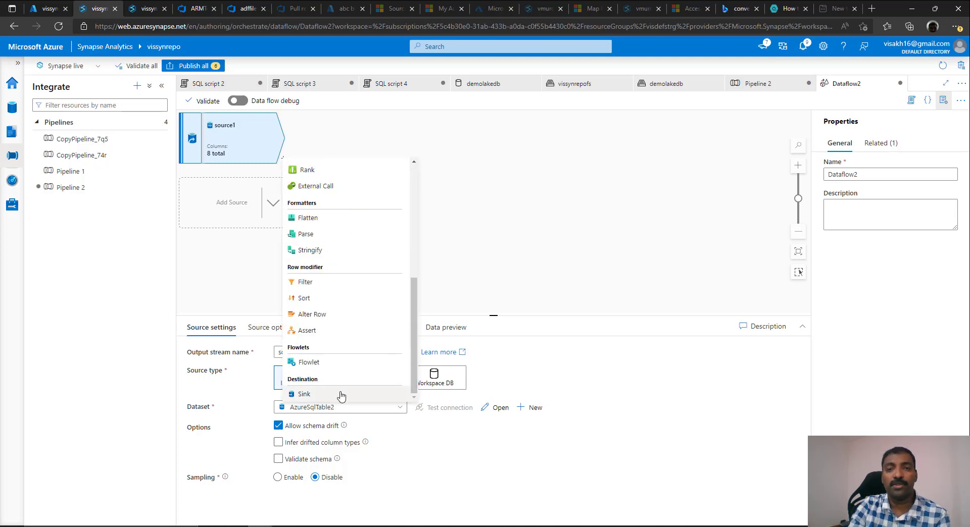
{"action": "scroll", "coordinate": [404, 303], "scroll_direction": "up", "scroll_amount": 5}
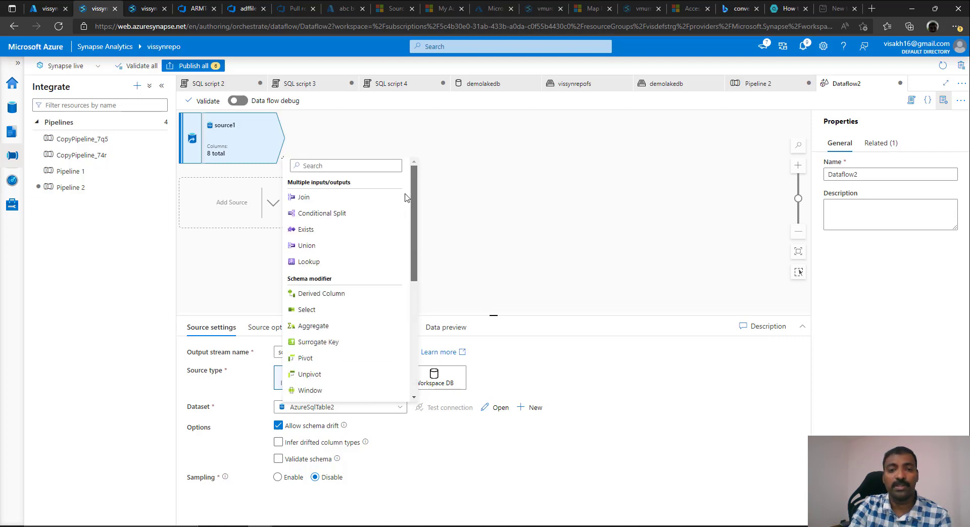
{"action": "scroll", "coordinate": [409, 271], "scroll_direction": "down", "scroll_amount": 5}
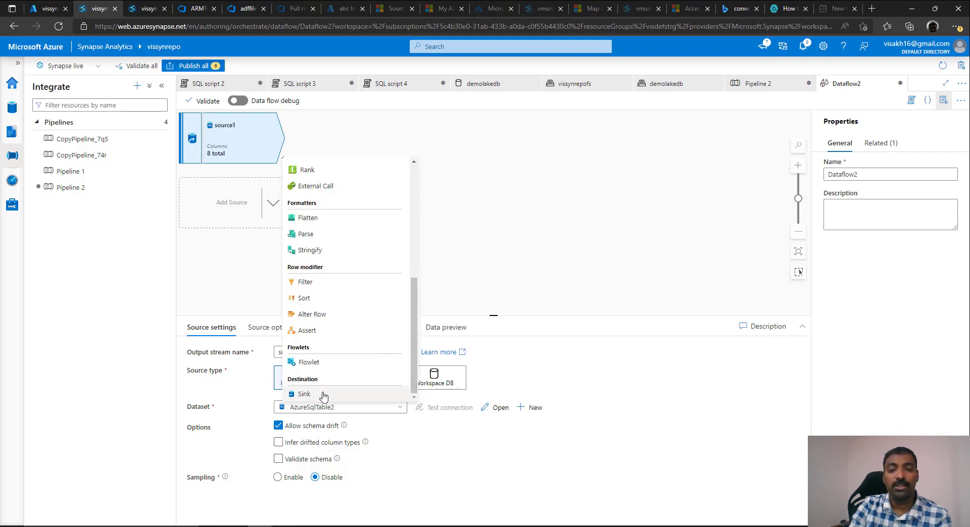
{"action": "left_click", "coordinate": [303, 394]}
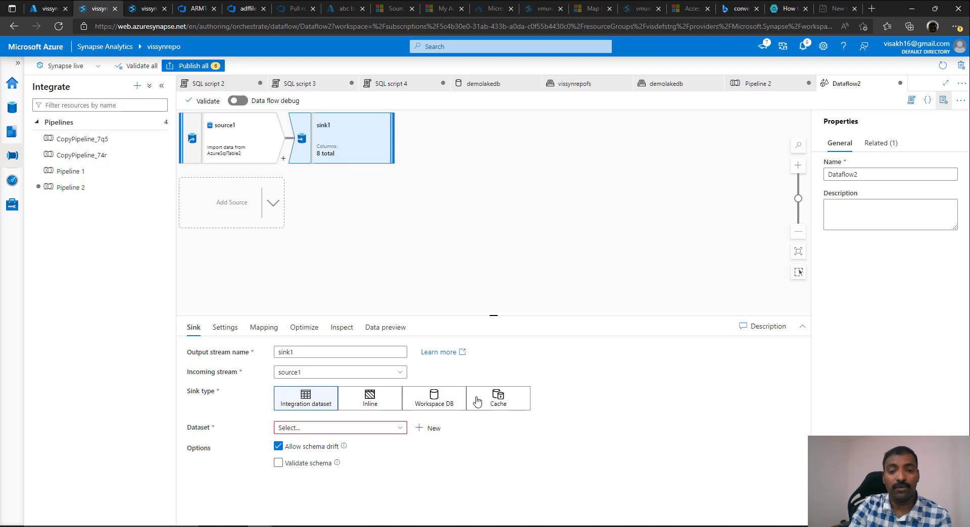
- Set the sink type to Workspace DB with database demolakedb and enter a new table name for the stores data
{"action": "left_click", "coordinate": [442, 404]}
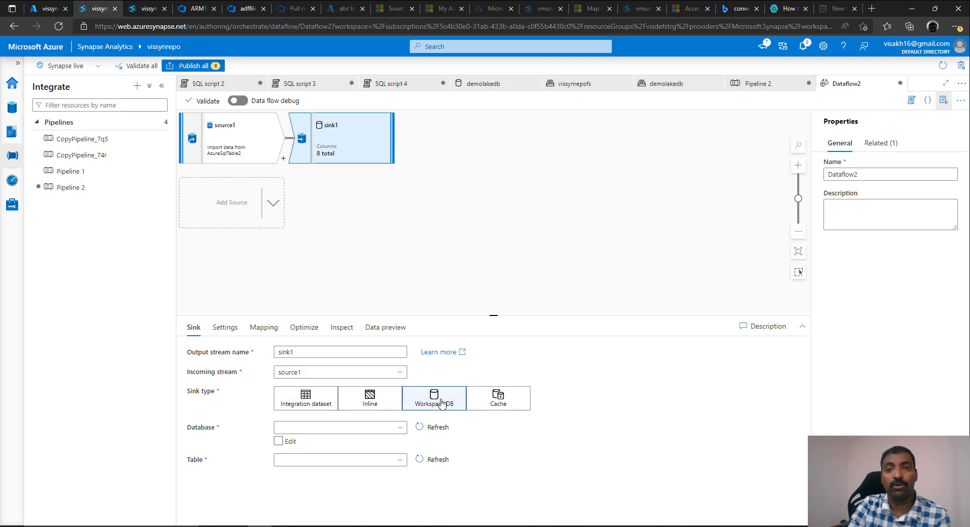
{"action": "left_click", "coordinate": [319, 431]}
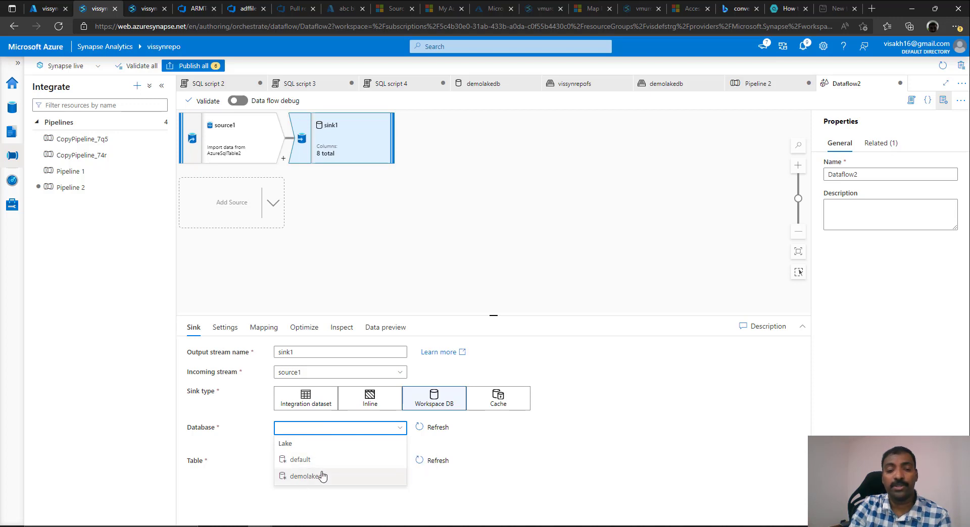
{"action": "left_click", "coordinate": [323, 477]}
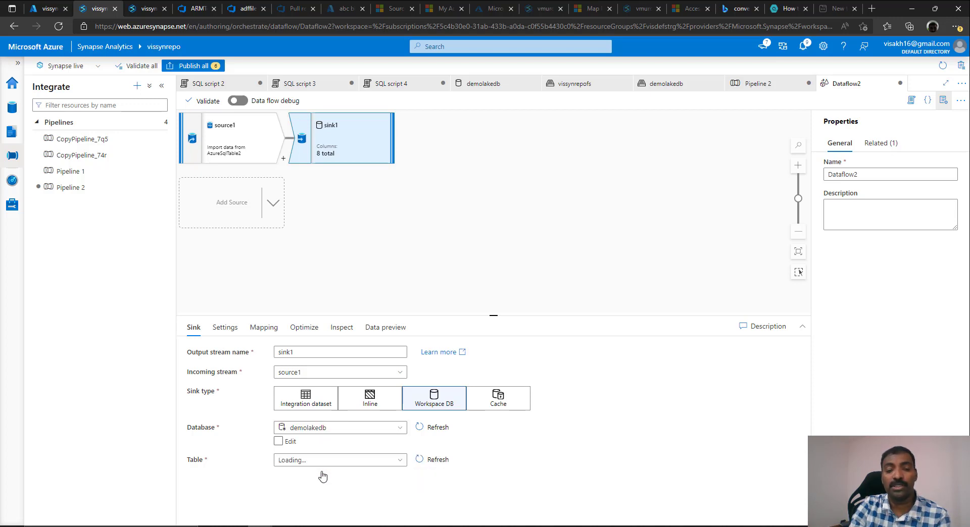
{"action": "left_click", "coordinate": [326, 460]}
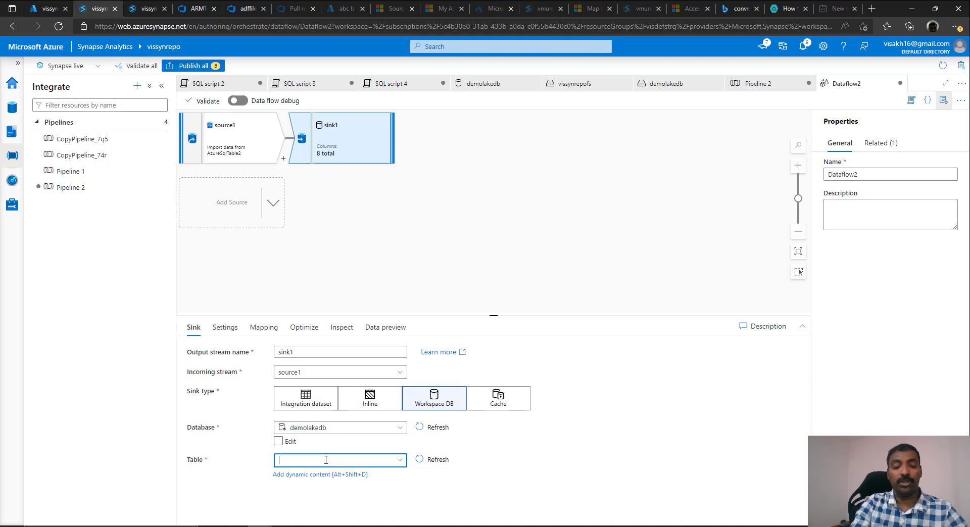
{"action": "type", "text": "tores"}
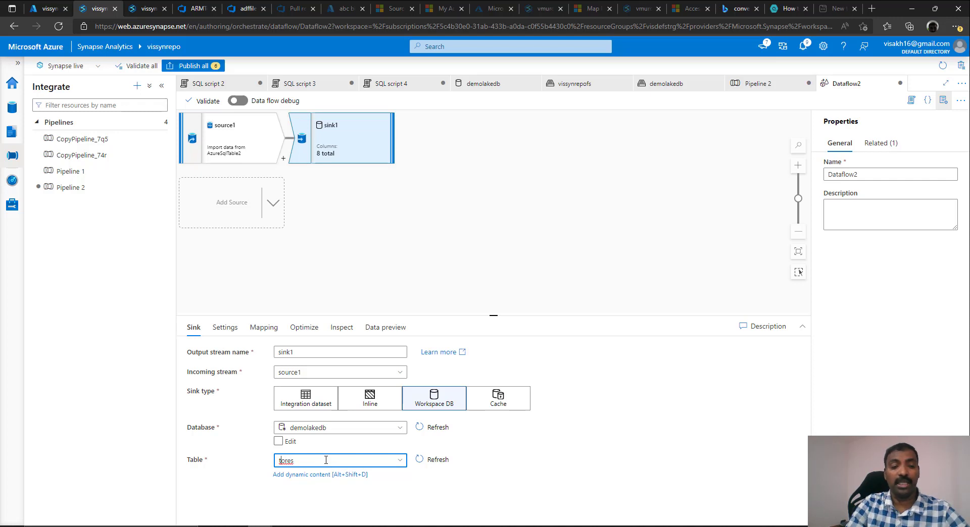
- Review the sink's column mapping and validate the data flow
{"action": "left_click", "coordinate": [276, 334]}
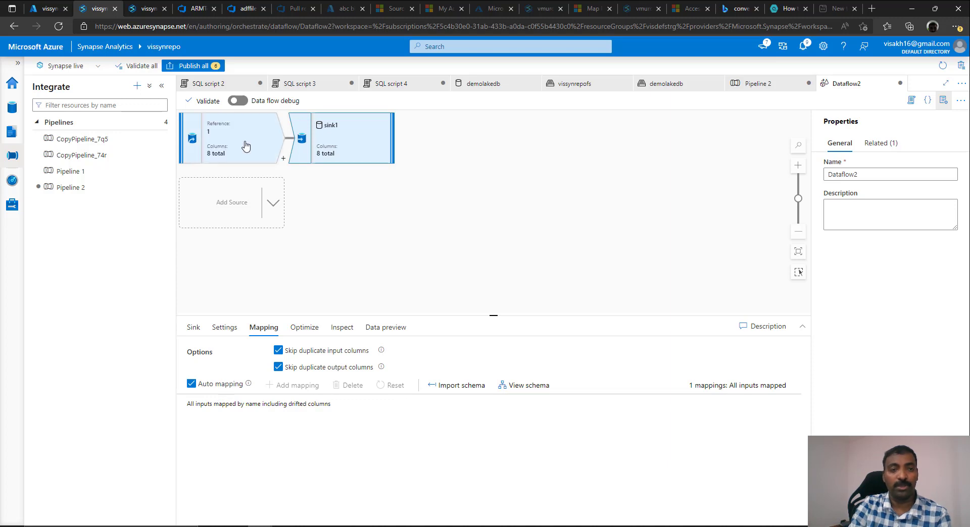
{"action": "left_click", "coordinate": [207, 101]}
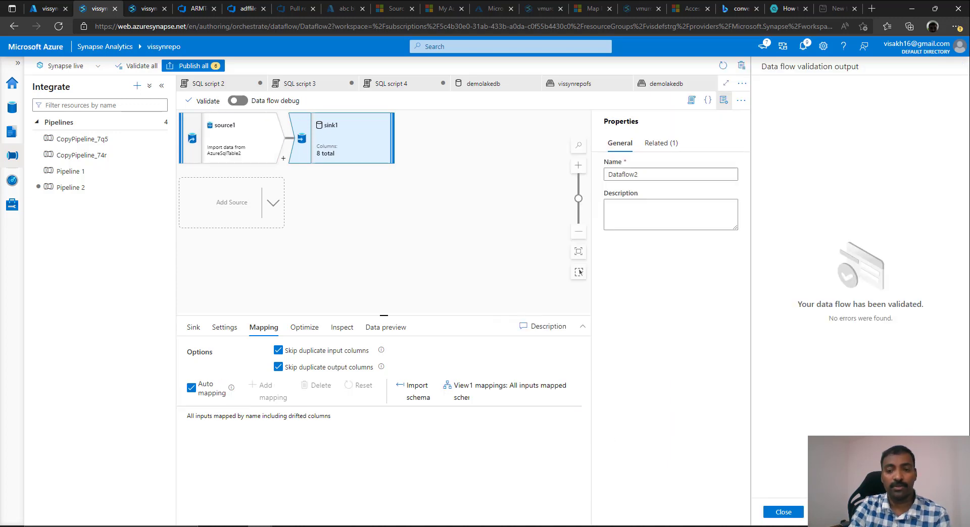
{"action": "left_click", "coordinate": [786, 512]}
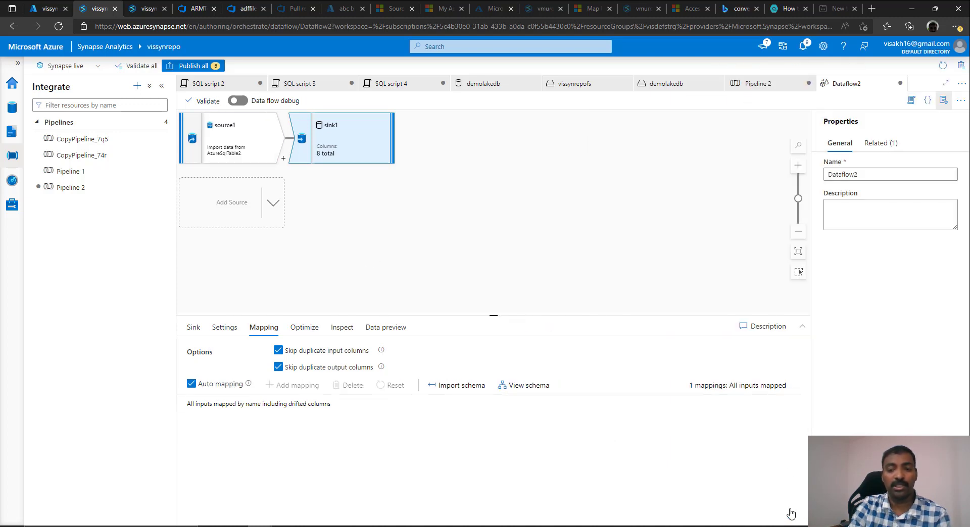
- Publish all pending workspace changes and dismiss the completed publishing notification
{"action": "left_click", "coordinate": [215, 69]}
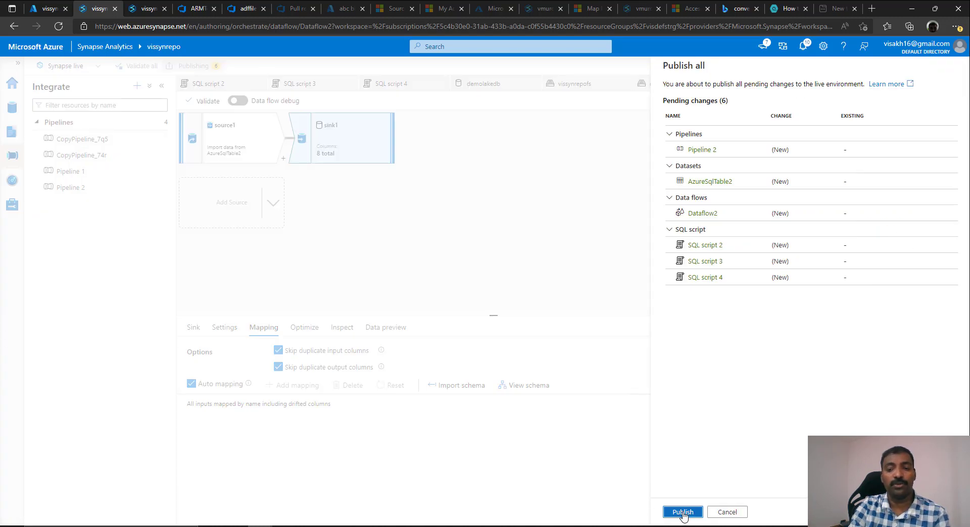
{"action": "left_click", "coordinate": [683, 512]}
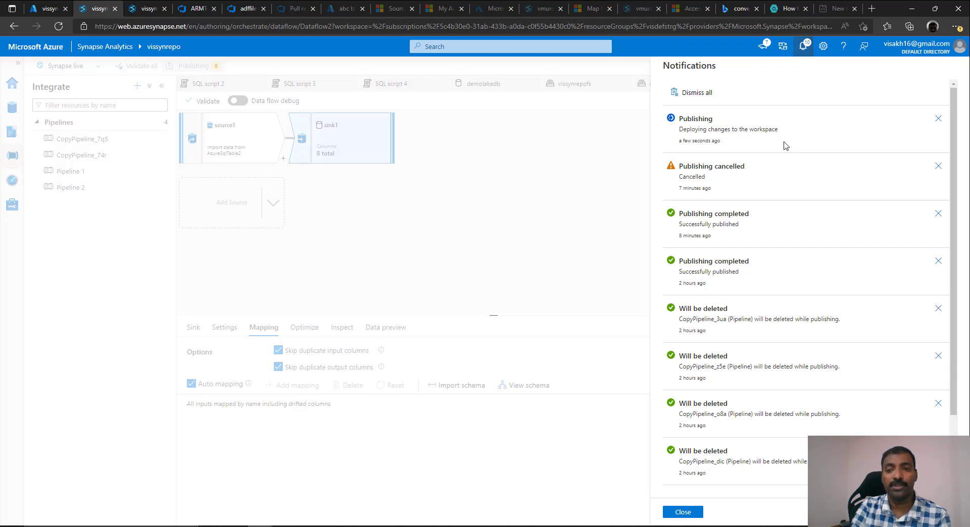
{"action": "left_click", "coordinate": [949, 82]}
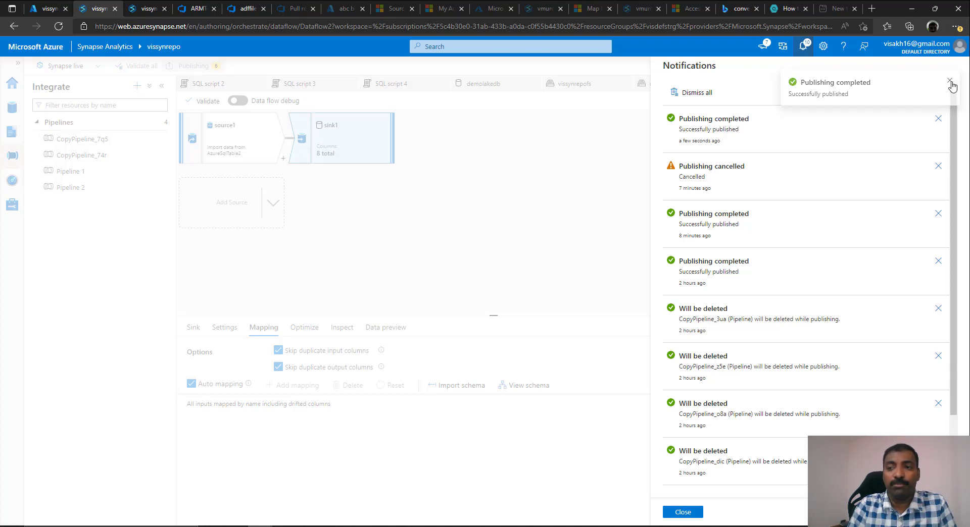
{"action": "left_click", "coordinate": [937, 121]}
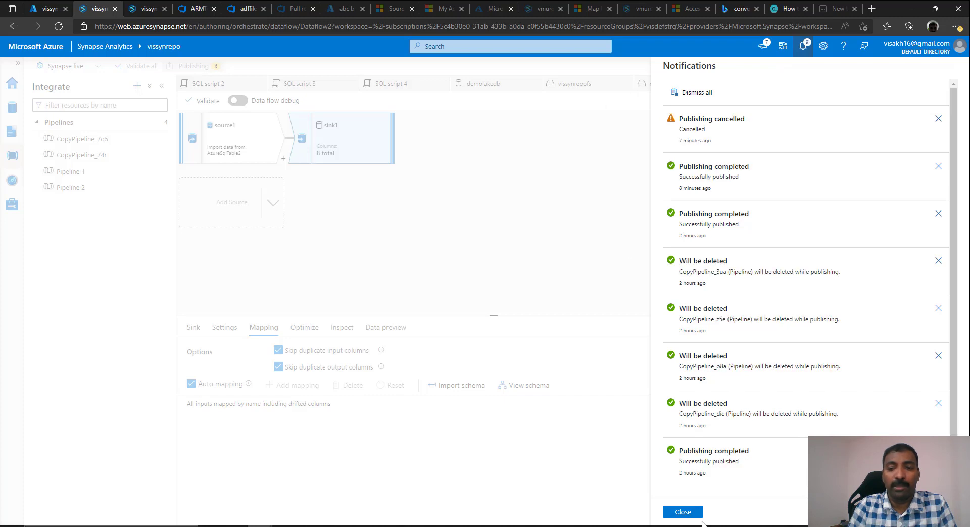
{"action": "left_click", "coordinate": [696, 513]}
- Return to Pipeline 2 and trigger it immediately with the last published configuration
{"action": "left_click", "coordinate": [728, 86]}
{"action": "left_click", "coordinate": [422, 100]}
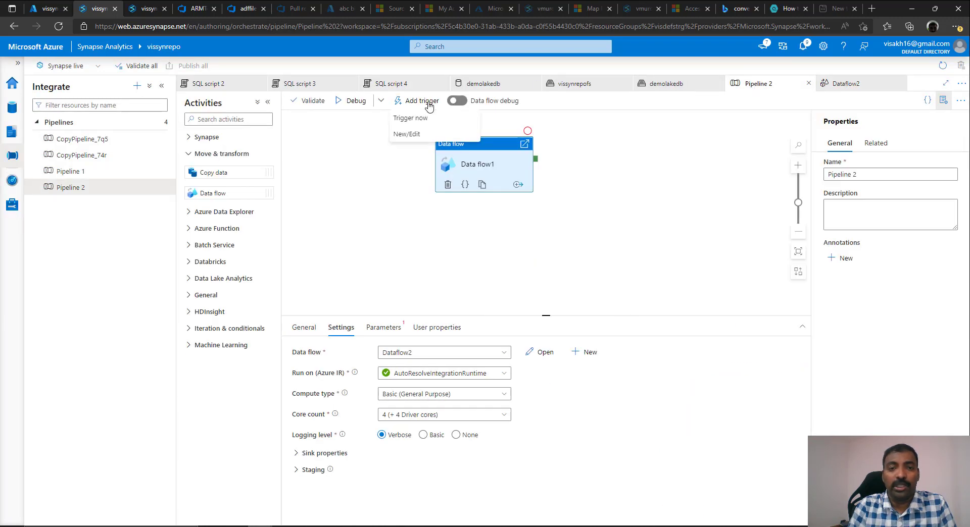
{"action": "left_click", "coordinate": [426, 119]}
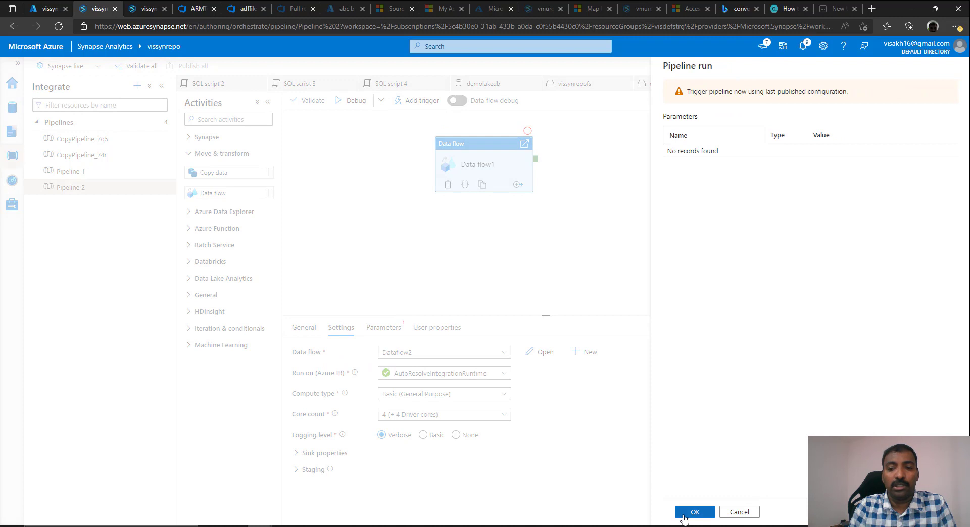
{"action": "left_click", "coordinate": [687, 512]}
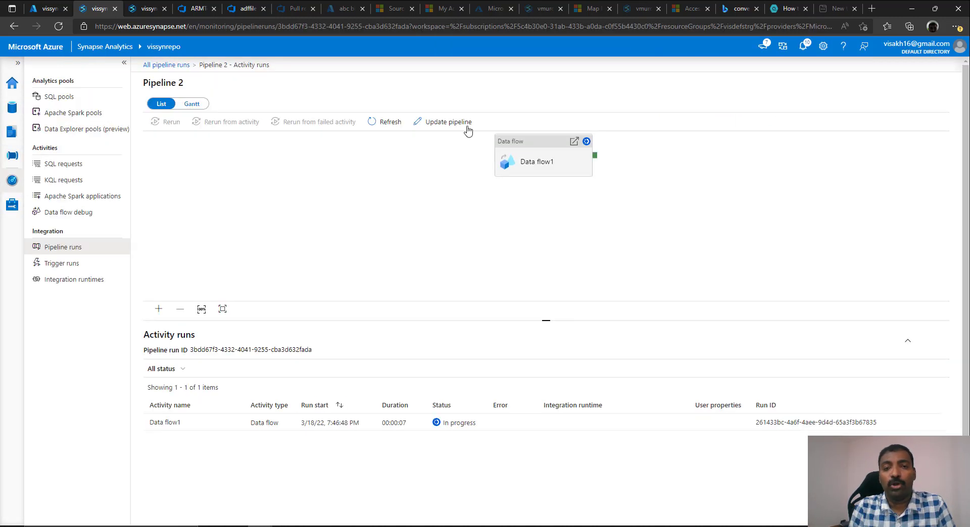
- Refresh the Pipeline 2 activity run status and query the top 100 rows of the stores table in demolakedb with a new SQL script
{"action": "left_click", "coordinate": [384, 121]}
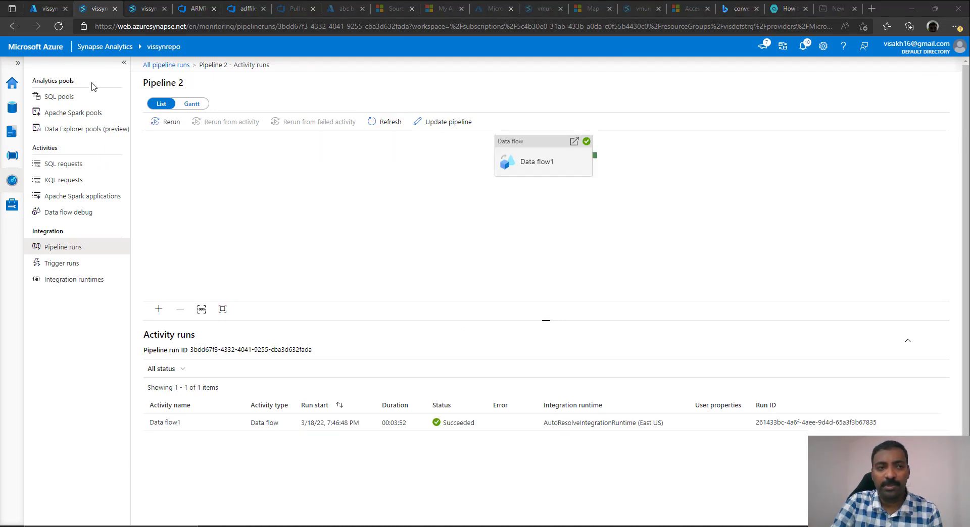
{"action": "left_click", "coordinate": [12, 107]}
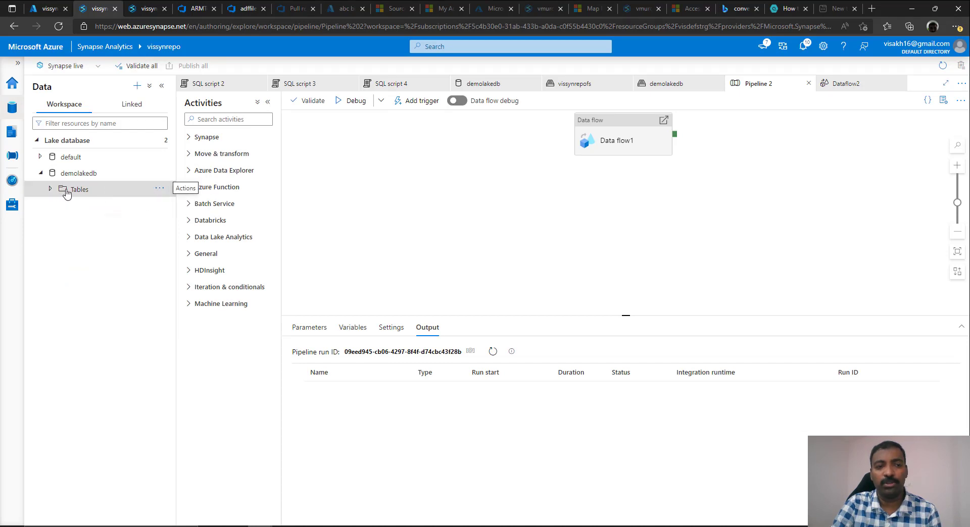
{"action": "left_click", "coordinate": [51, 189]}
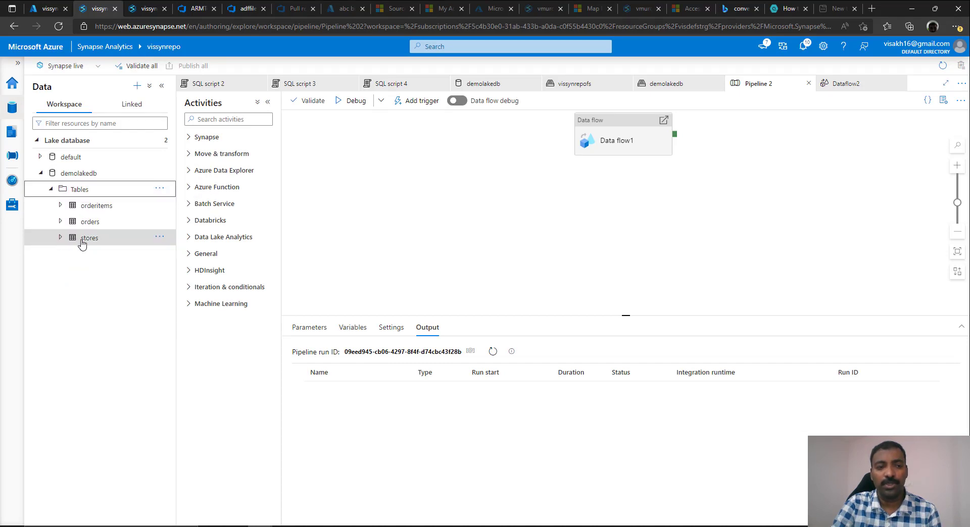
{"action": "left_click", "coordinate": [161, 237]}
{"action": "left_click", "coordinate": [250, 256]}
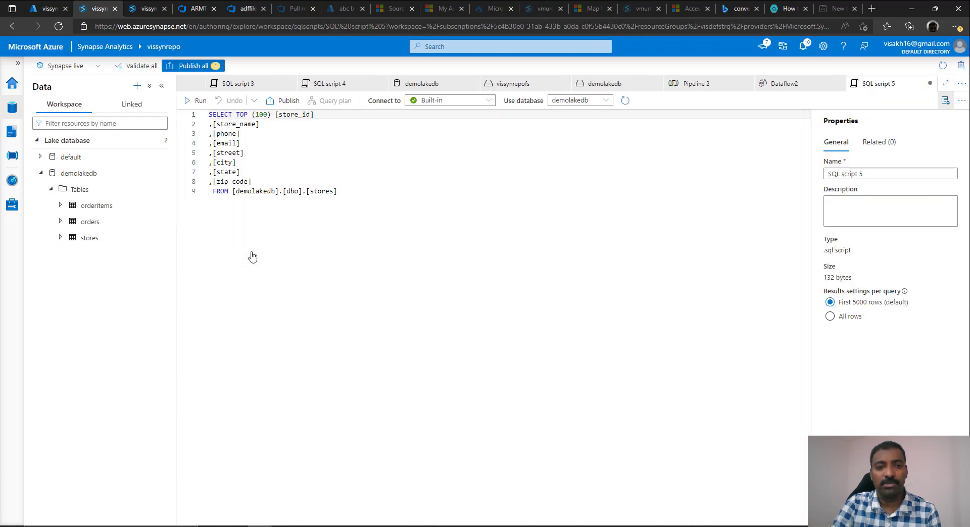
{"action": "left_click", "coordinate": [196, 100]}
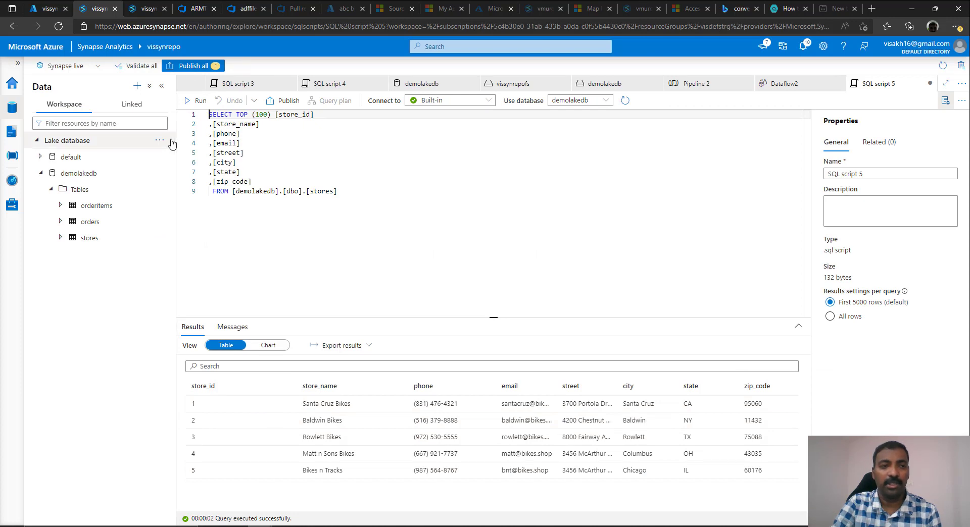
- Inspect the files in the stores folder of the linked demolakedb storage container and return to the workspace databases
{"action": "left_click", "coordinate": [146, 107]}
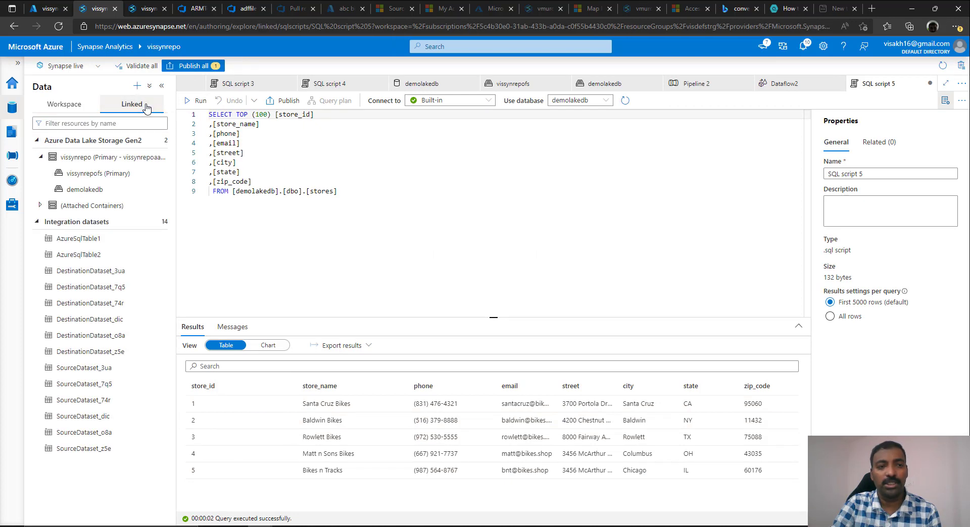
{"action": "left_click", "coordinate": [116, 186]}
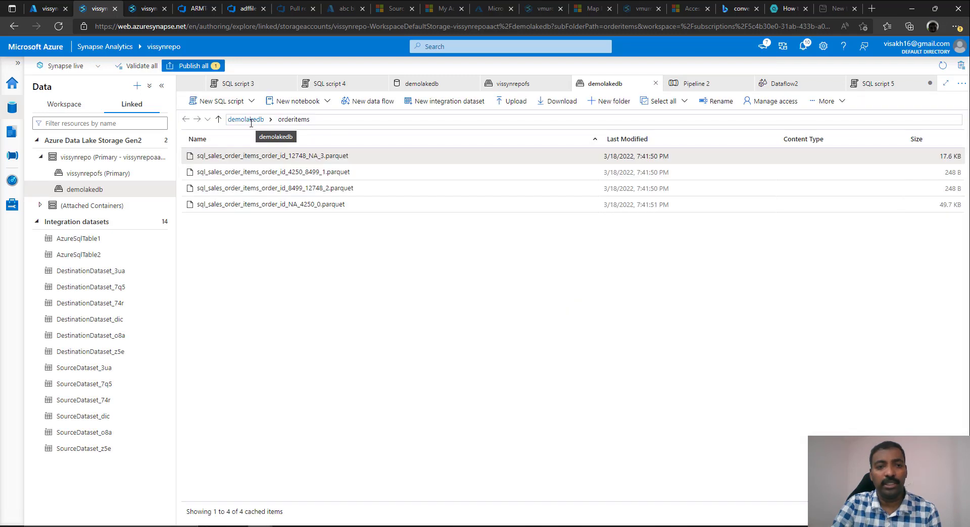
{"action": "left_click", "coordinate": [257, 119]}
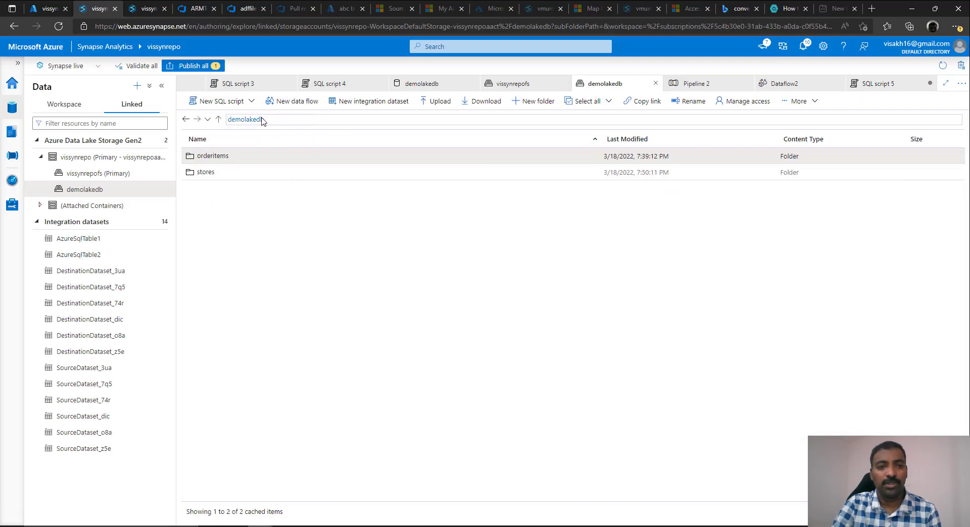
{"action": "double_click", "coordinate": [217, 174]}
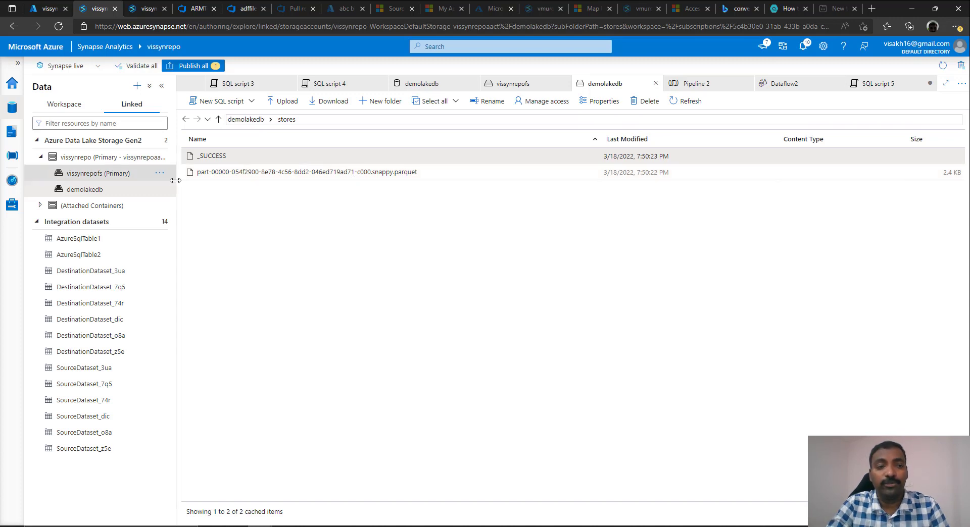
{"action": "left_click", "coordinate": [84, 107]}
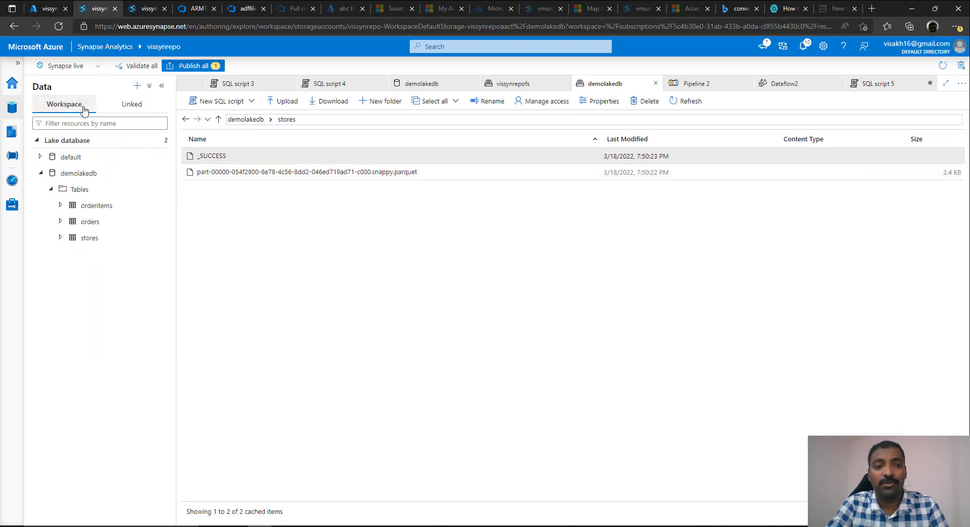